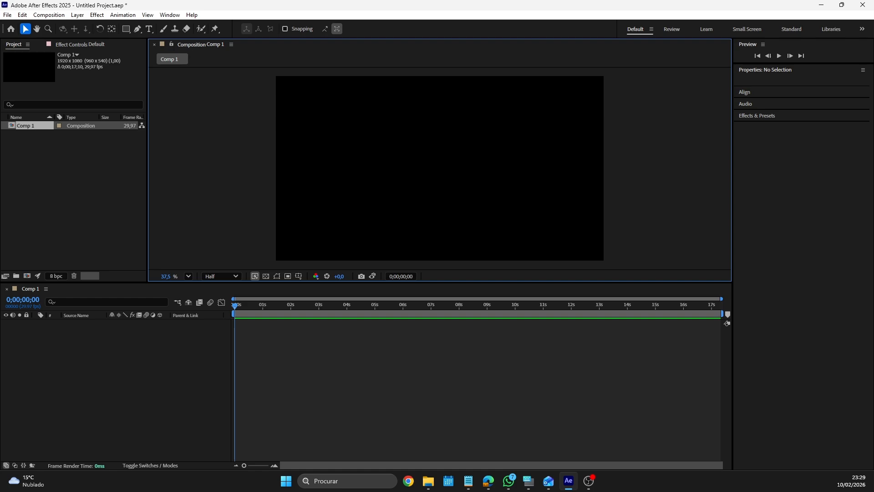
{"action": "key", "text": "alt+Tab"}
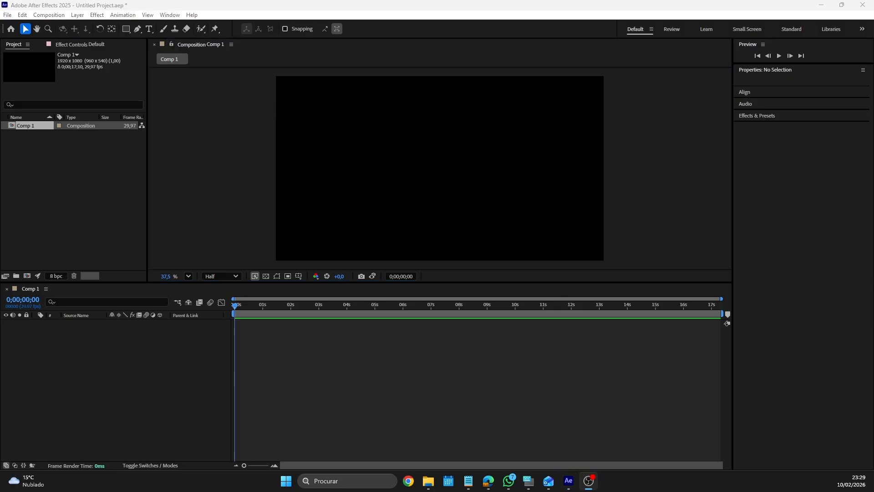
{"action": "key", "text": "alt+Tab"}
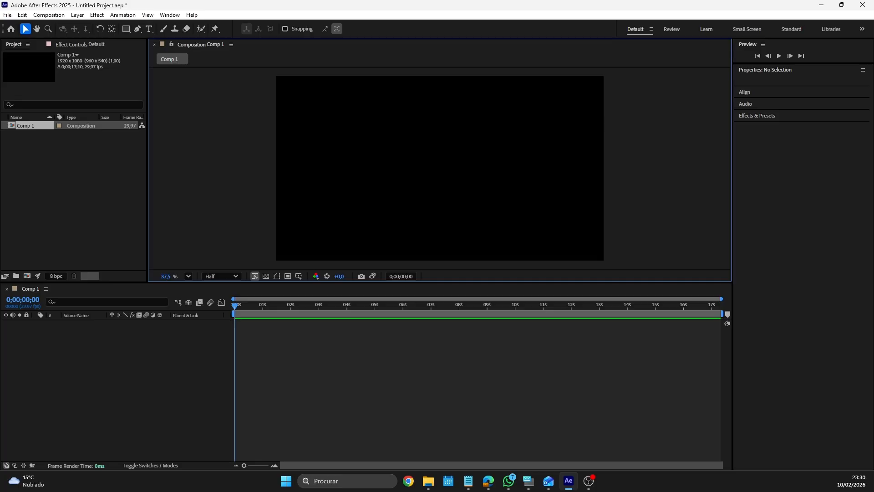
{"action": "left_click", "coordinate": [99, 348]}
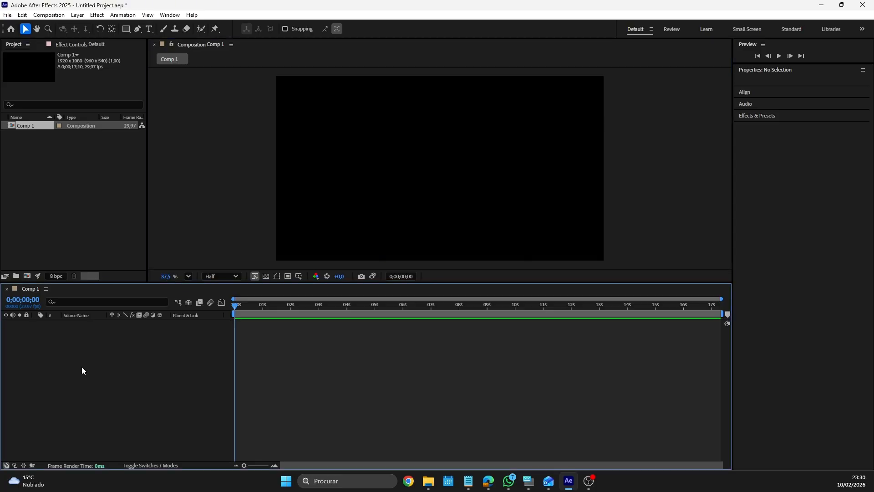
Step: Try Non-Drop Frame timecode in Comp 1's composition settings and restore Drop Frame
{"action": "right_click", "coordinate": [37, 125]}
{"action": "left_click", "coordinate": [76, 131]}
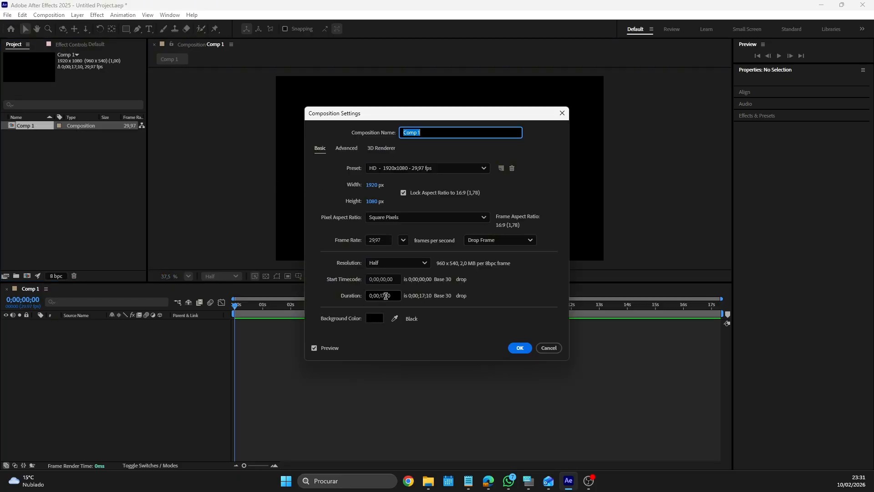
{"action": "left_click_drag", "start_coordinate": [385, 240], "coordinate": [357, 244]}
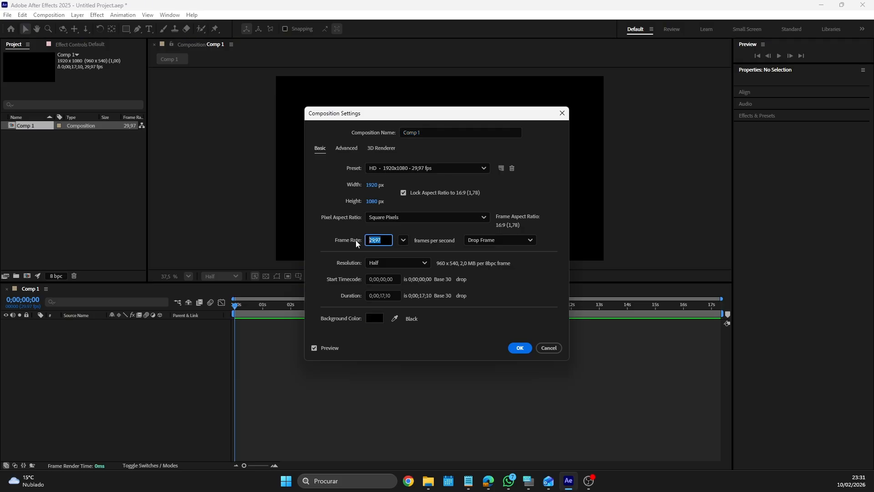
{"action": "left_click", "coordinate": [499, 241]}
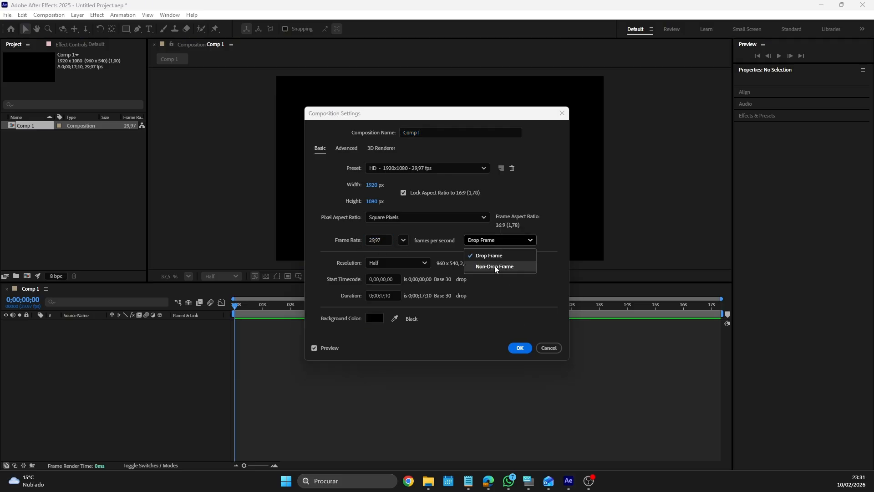
{"action": "left_click", "coordinate": [496, 268]}
{"action": "left_click", "coordinate": [485, 241]}
{"action": "left_click", "coordinate": [489, 255]}
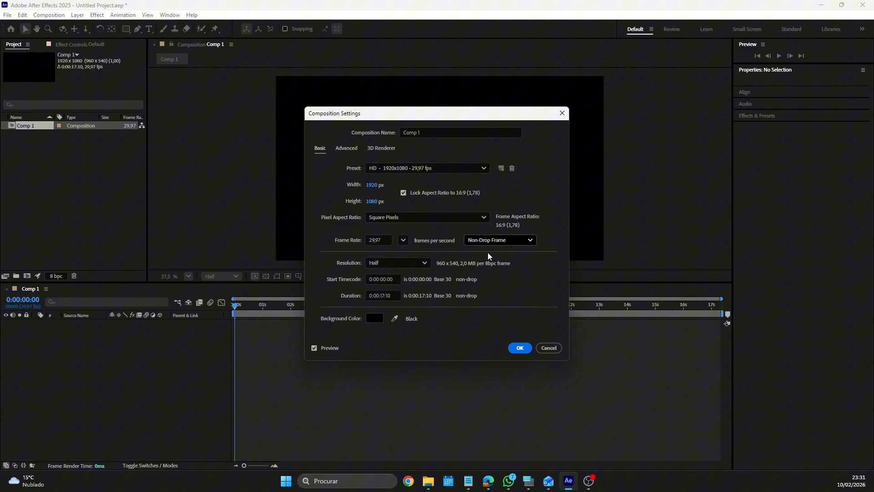
{"action": "left_click", "coordinate": [518, 348]}
Step: Create a black 1920 x 1080 px solid layer in Comp 1
{"action": "right_click", "coordinate": [108, 334]}
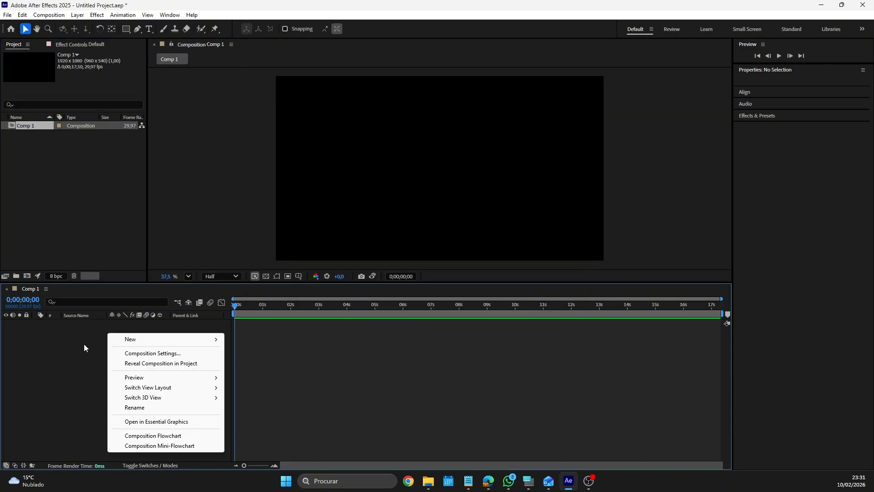
{"action": "mouse_move", "coordinate": [129, 341]}
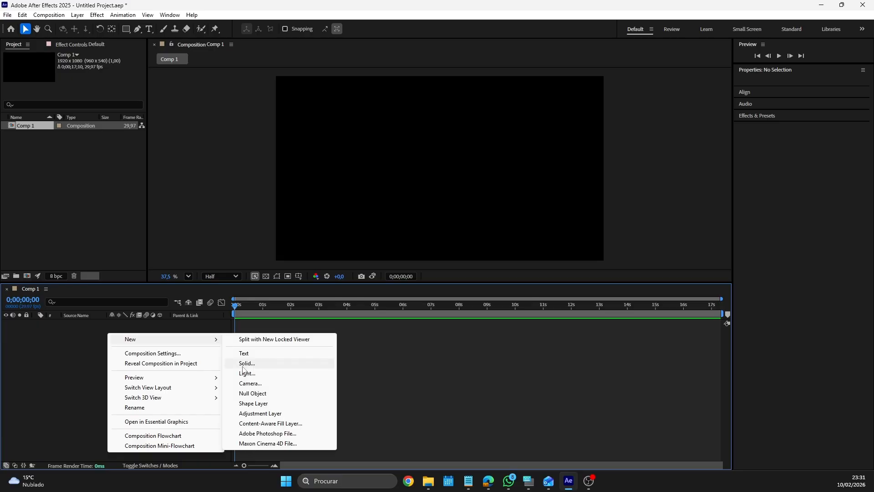
{"action": "left_click", "coordinate": [243, 364]}
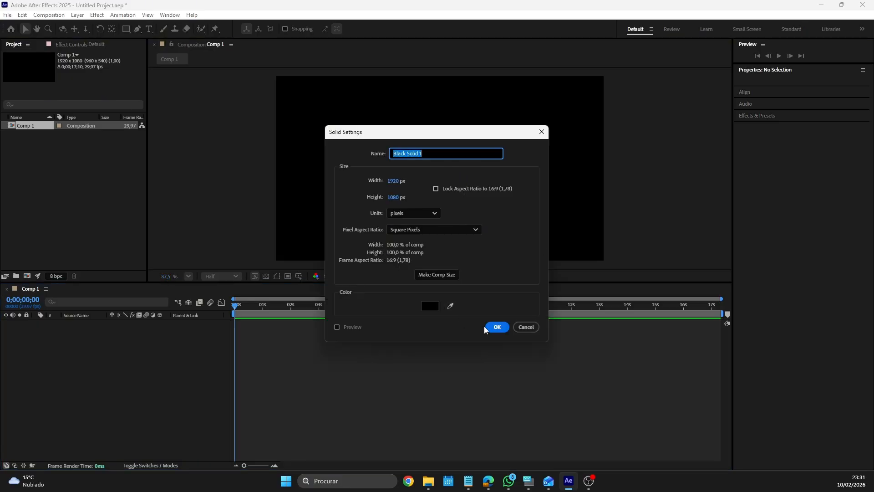
{"action": "left_click", "coordinate": [497, 327]}
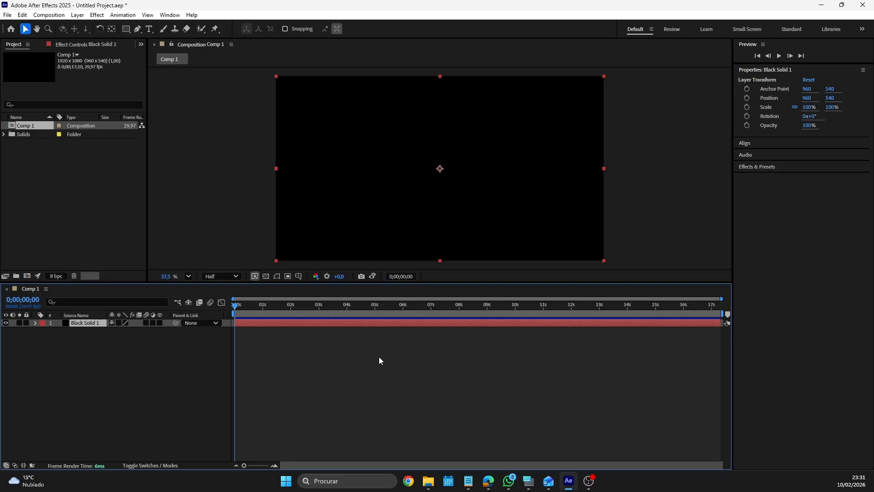
Step: Search the effects for "cc par" and apply CC Particle World to the black solid layer
{"action": "left_click", "coordinate": [349, 367]}
{"action": "left_click", "coordinate": [345, 323]}
{"action": "left_click", "coordinate": [770, 168]}
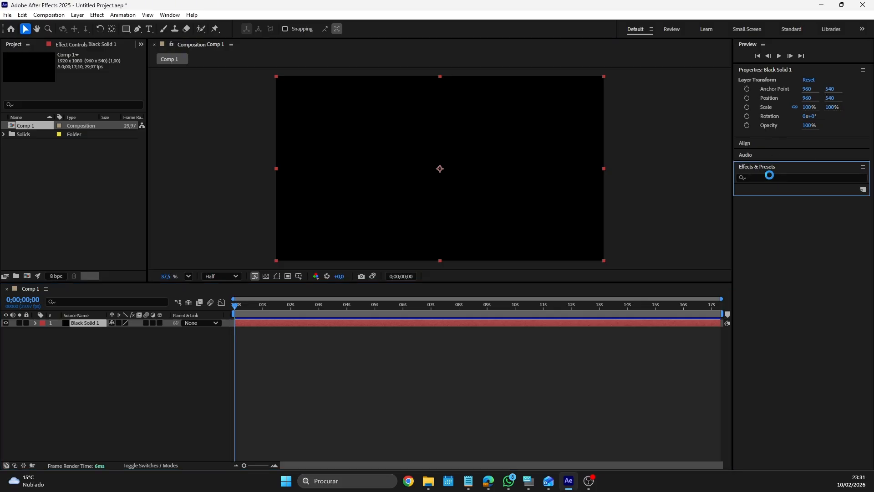
{"action": "left_click", "coordinate": [765, 177]}
{"action": "type", "text": "c"}
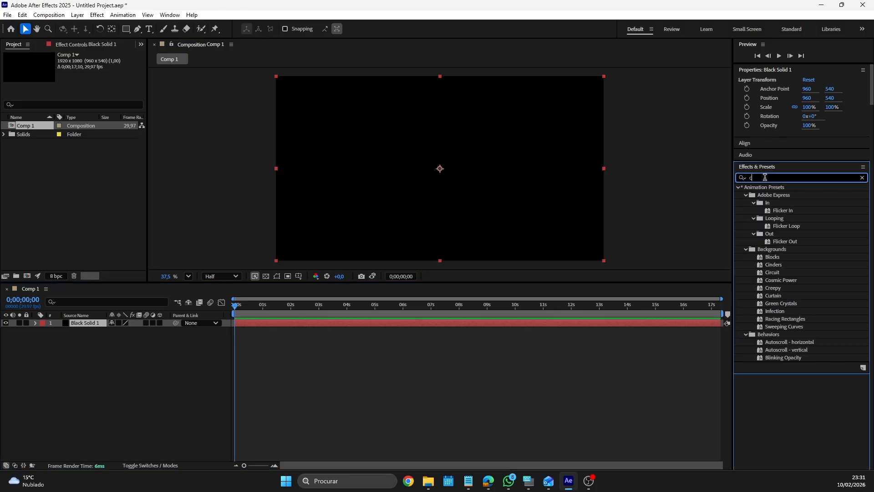
{"action": "type", "text": "c par"}
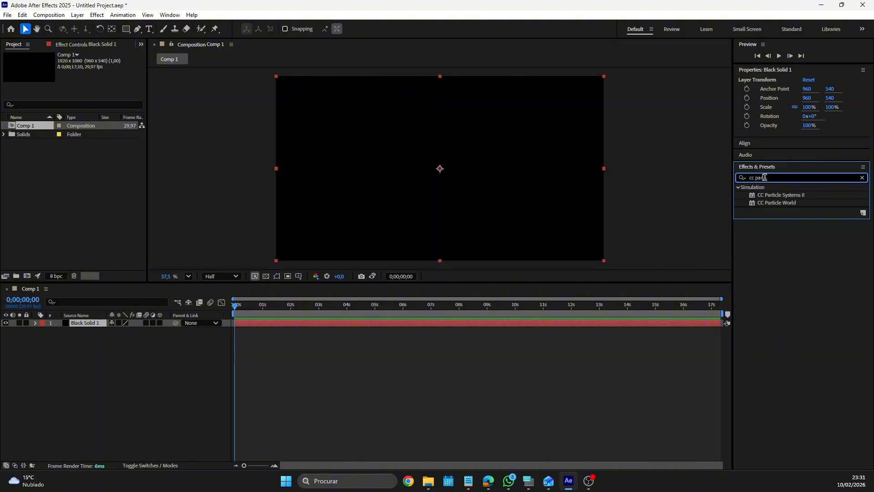
{"action": "left_click", "coordinate": [775, 201]}
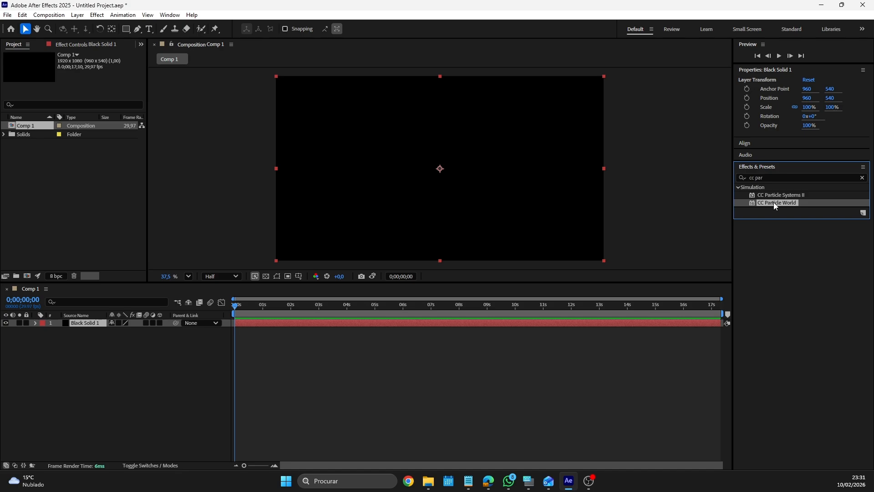
{"action": "left_click_drag", "start_coordinate": [775, 206], "coordinate": [408, 323]}
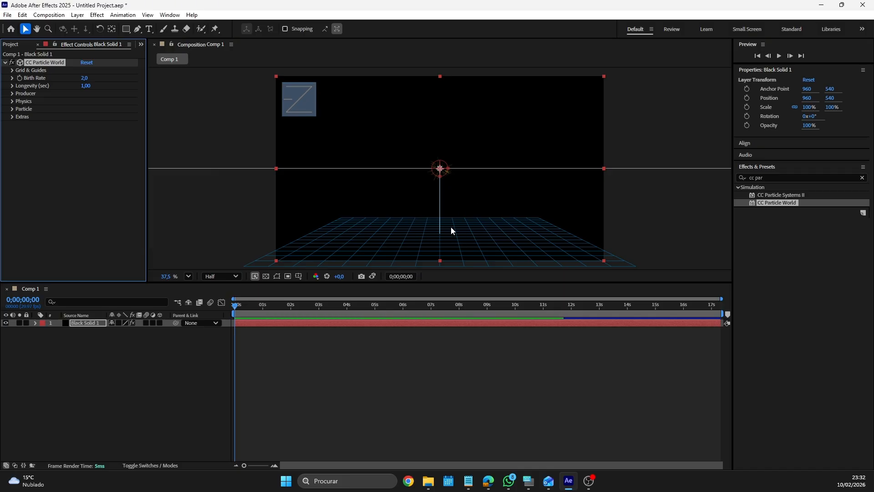
Step: Enlarge the composition view to inspect the particle burst and place the current time at 0;00;00;19
{"action": "left_click_drag", "start_coordinate": [234, 307], "coordinate": [289, 318]}
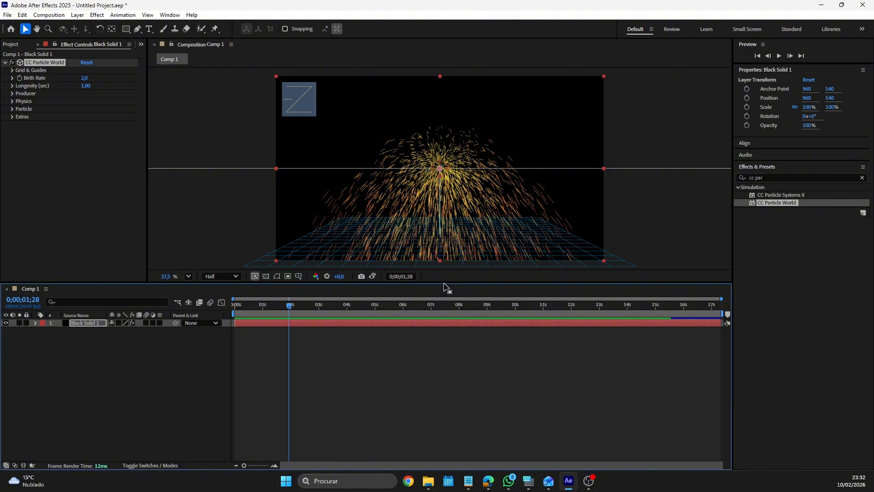
{"action": "left_click_drag", "start_coordinate": [444, 283], "coordinate": [434, 373]}
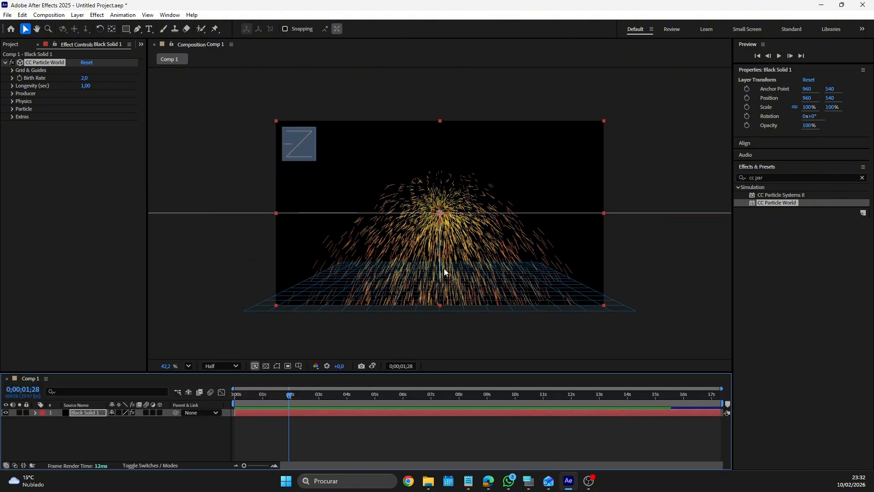
{"action": "scroll", "coordinate": [447, 262], "scroll_direction": "up", "scroll_amount": 1}
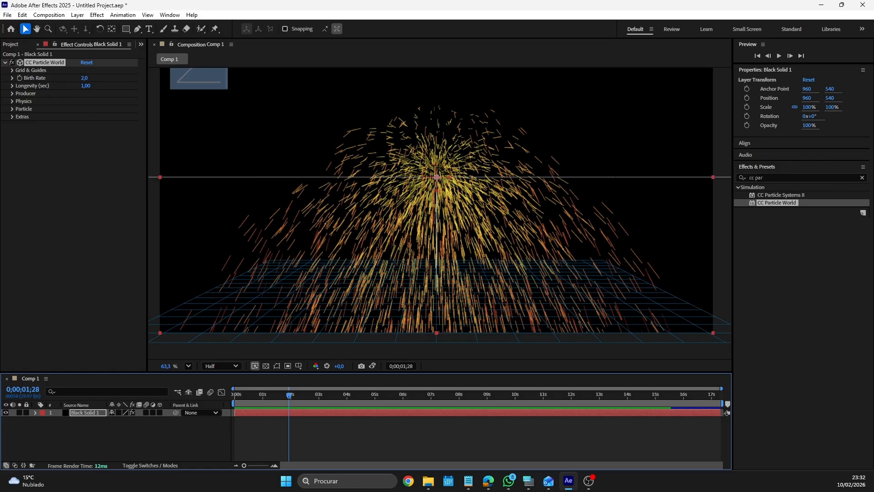
{"action": "key", "text": "alt+Tab"}
{"action": "key", "text": "alt+Tab"}
{"action": "left_click", "coordinate": [437, 176]}
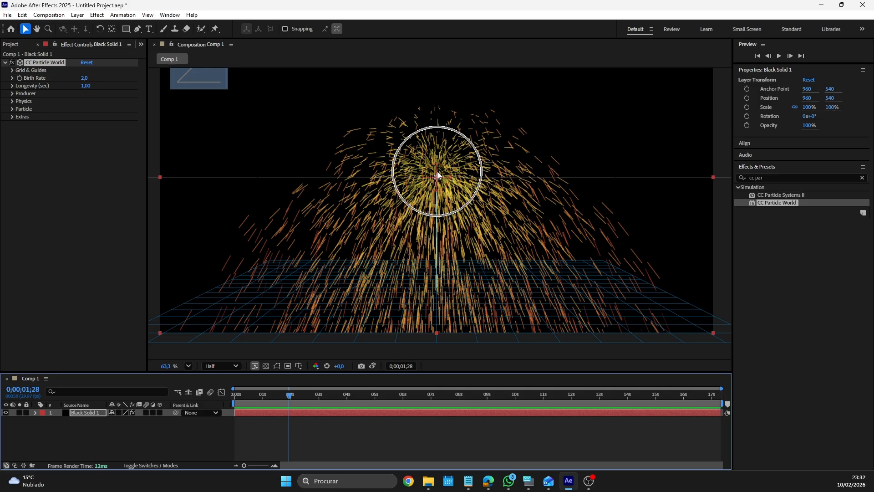
{"action": "mouse_move", "coordinate": [289, 394]}
{"action": "left_mouse_down"}
{"action": "mouse_move", "coordinate": [225, 403]}
{"action": "mouse_move", "coordinate": [263, 402]}
{"action": "mouse_move", "coordinate": [228, 402]}
{"action": "mouse_move", "coordinate": [252, 403]}
{"action": "left_mouse_up"}
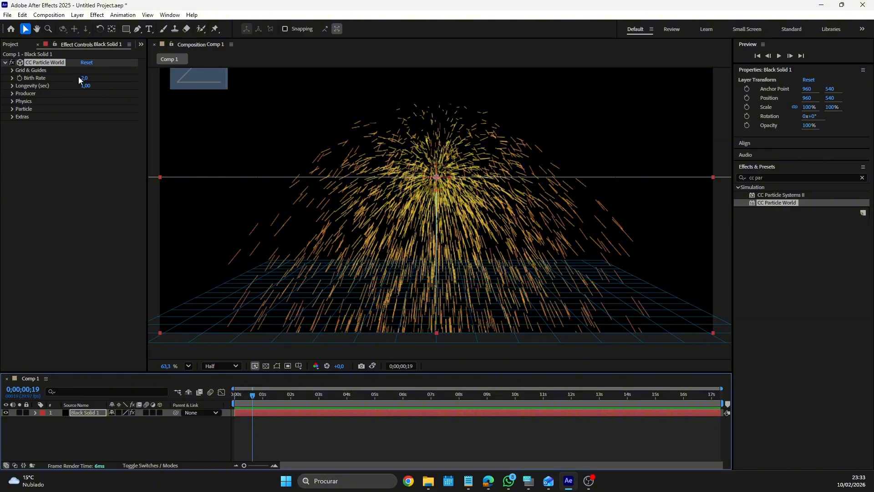
Step: Try a different Birth Rate, undo it, and test a Longevity of 1,59 seconds by scrubbing through the animation
{"action": "left_click_drag", "start_coordinate": [85, 81], "coordinate": [97, 100]}
{"action": "key", "text": "ctrl+z"}
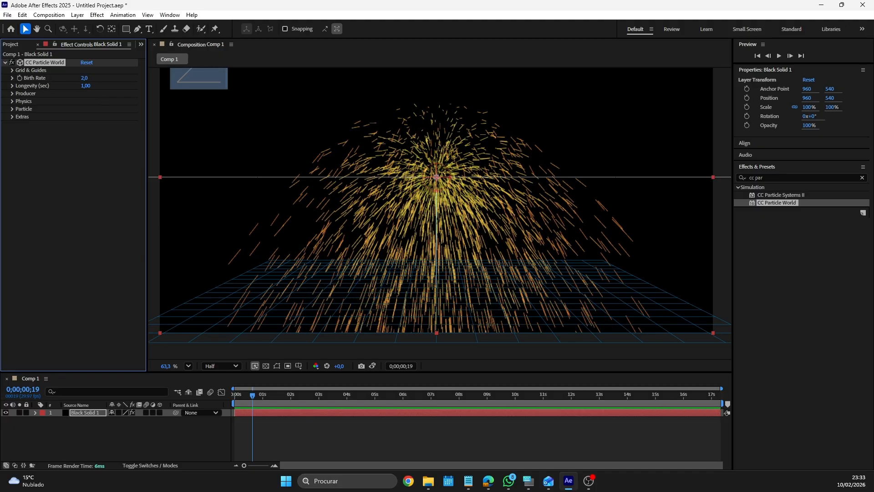
{"action": "left_click_drag", "start_coordinate": [85, 85], "coordinate": [116, 88]}
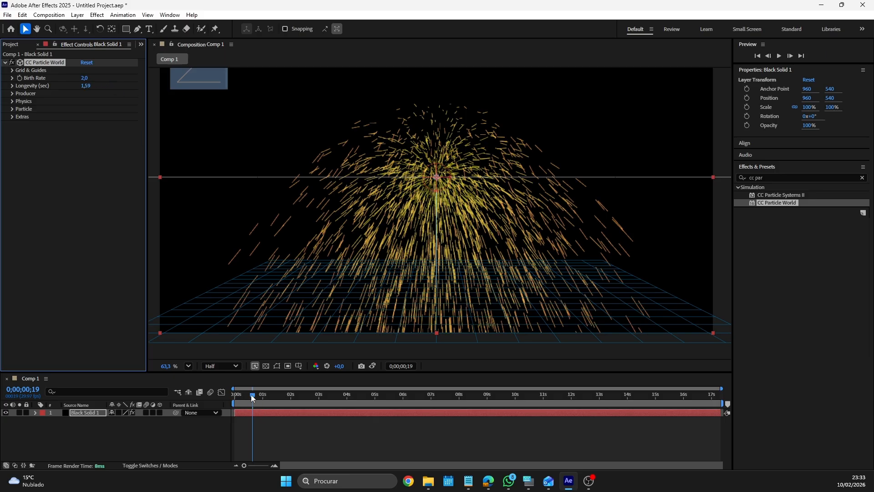
{"action": "left_click_drag", "start_coordinate": [250, 394], "coordinate": [297, 400]}
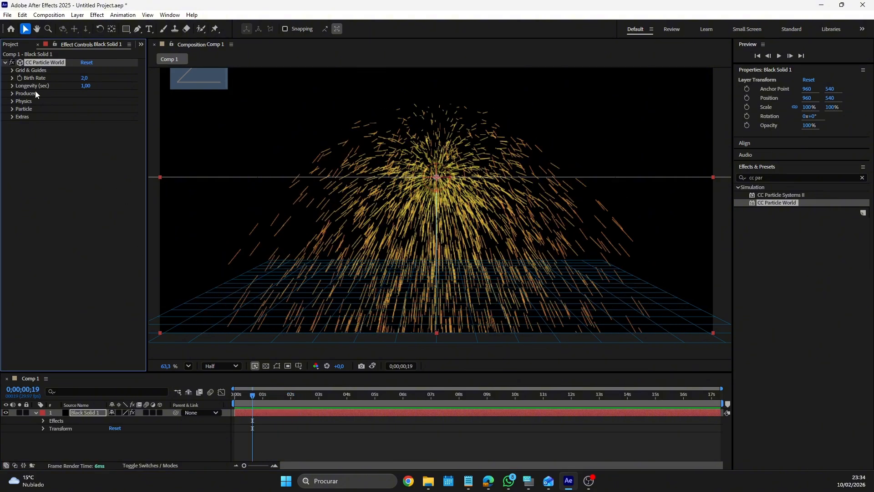
Step: Set the particles' physics Velocity to 0,95, try a different Gravity, and expand the Direction Axis settings
{"action": "left_click", "coordinate": [12, 101]}
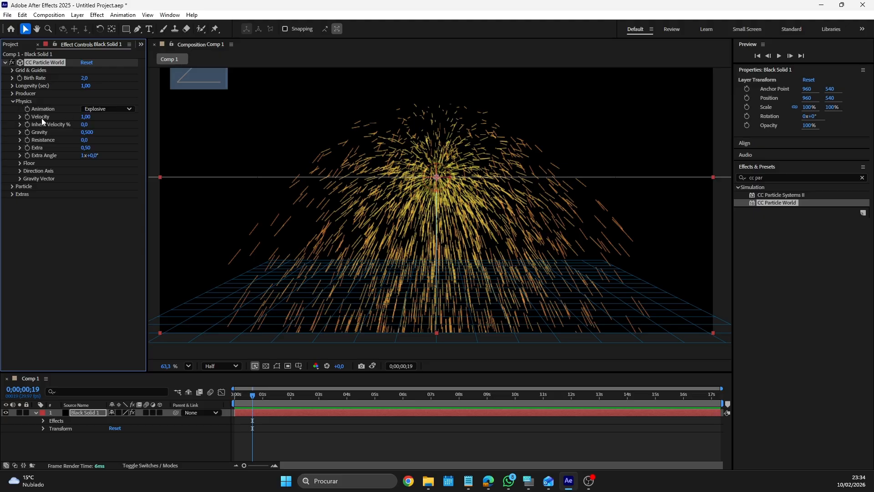
{"action": "mouse_move", "coordinate": [84, 120]}
{"action": "left_mouse_down"}
{"action": "mouse_move", "coordinate": [93, 118]}
{"action": "mouse_move", "coordinate": [80, 117]}
{"action": "left_mouse_up"}
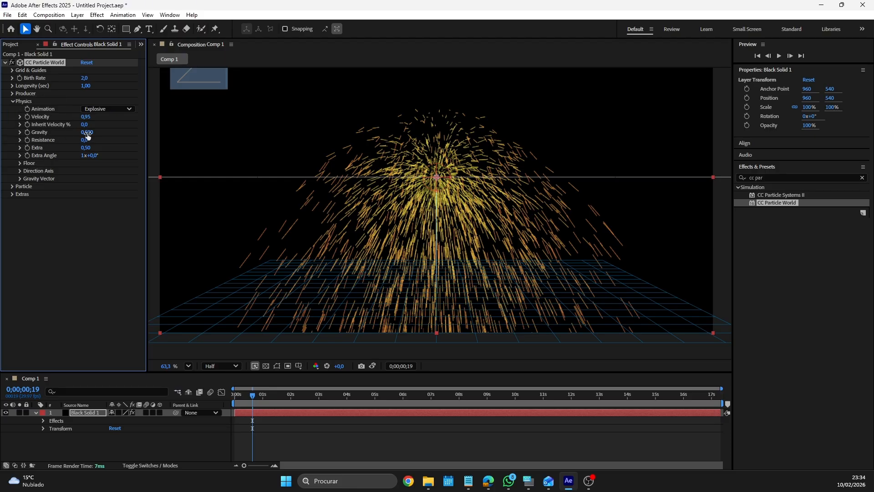
{"action": "left_click_drag", "start_coordinate": [87, 132], "coordinate": [69, 133]}
{"action": "left_click", "coordinate": [20, 171]}
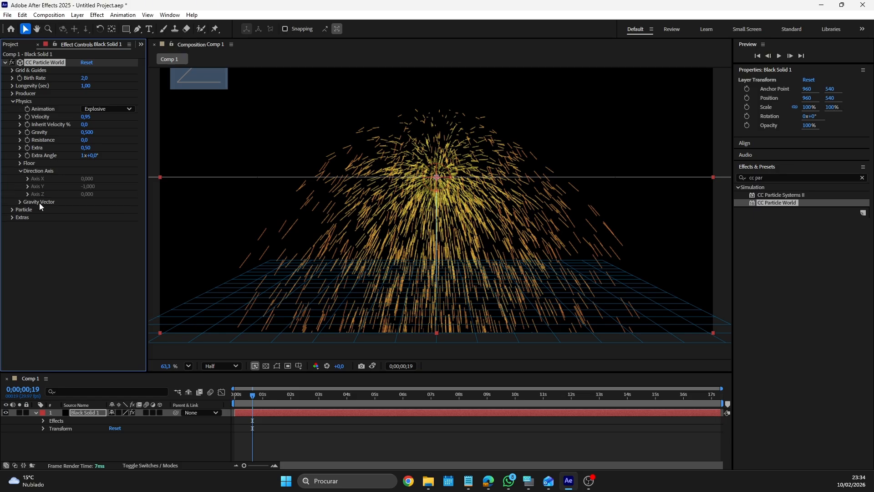
Step: Change the CC Particle World particle type to Faded Sphere
{"action": "left_click", "coordinate": [12, 210]}
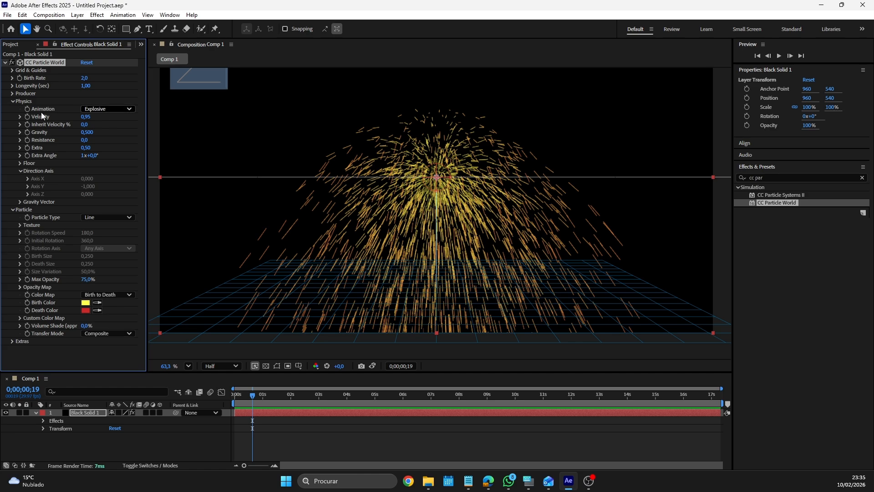
{"action": "left_click", "coordinate": [12, 101]}
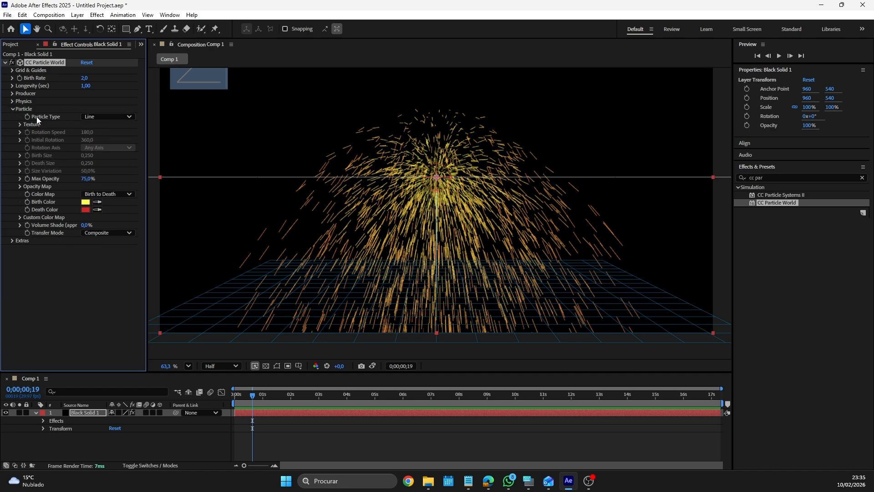
{"action": "left_click", "coordinate": [88, 118]}
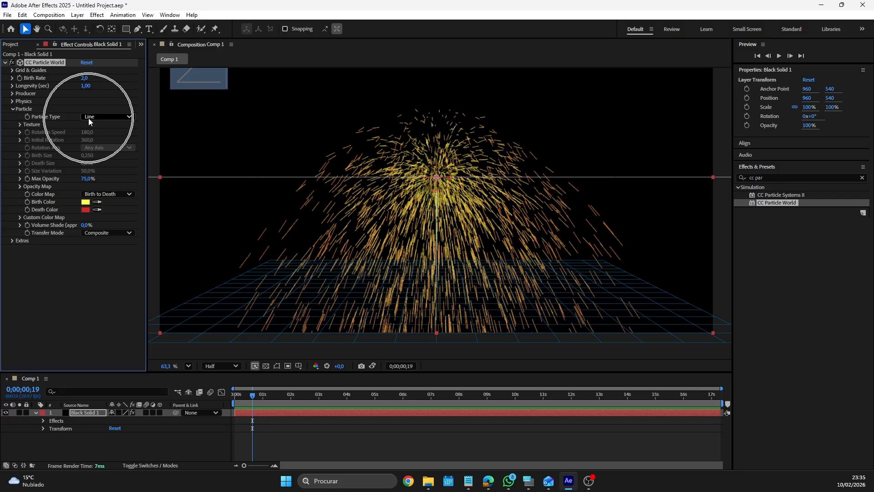
{"action": "left_click", "coordinate": [89, 116]}
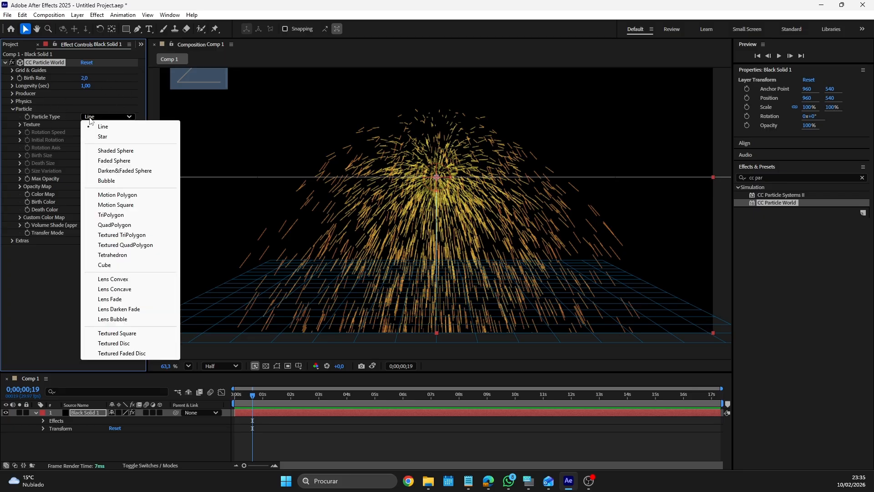
{"action": "left_click", "coordinate": [114, 160]}
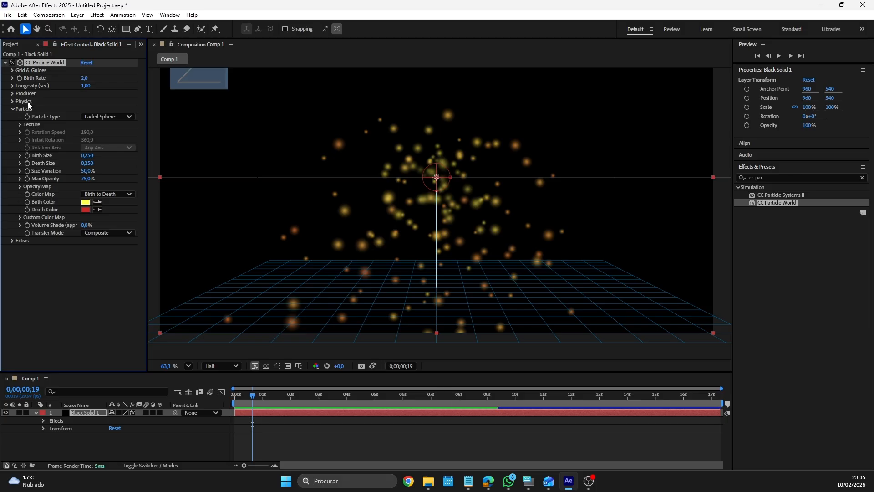
Step: Set the particles' Birth Rate to 10,0
{"action": "left_click", "coordinate": [13, 78]}
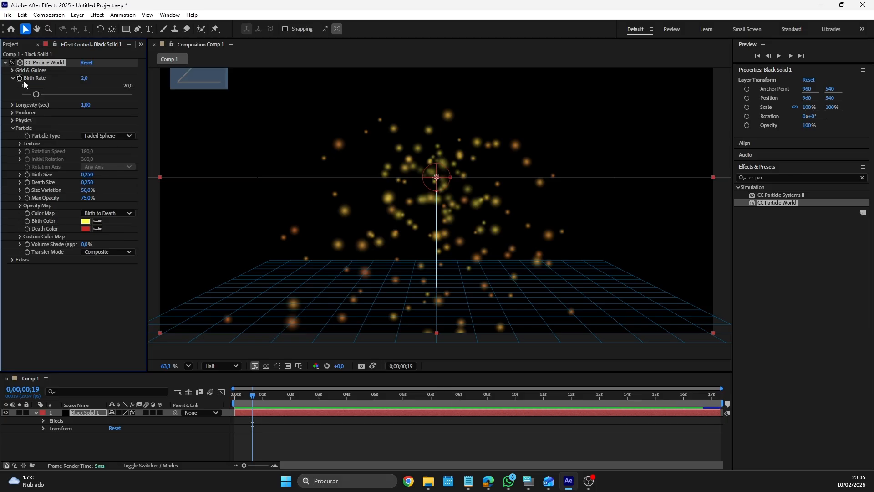
{"action": "left_click_drag", "start_coordinate": [37, 95], "coordinate": [78, 97]}
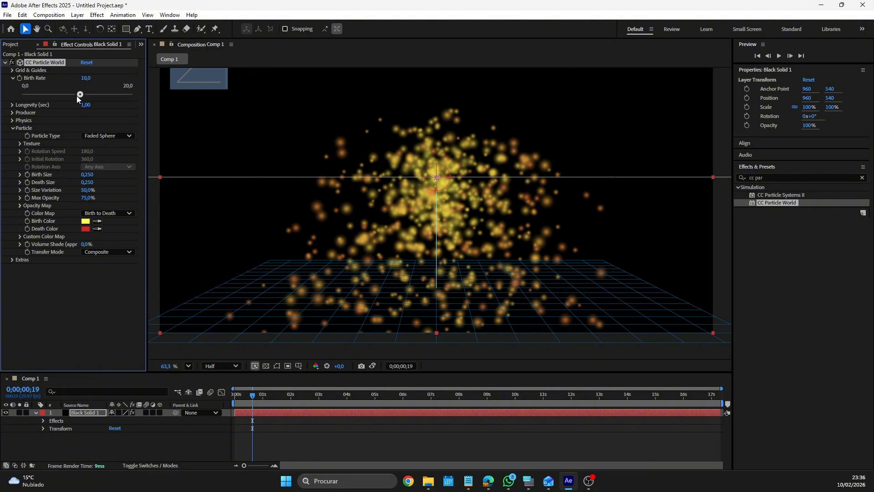
Step: Set the particles' Longevity to 2,01 seconds and the physics Velocity to 1,95, and preview the animation from the first frame
{"action": "left_click", "coordinate": [12, 105]}
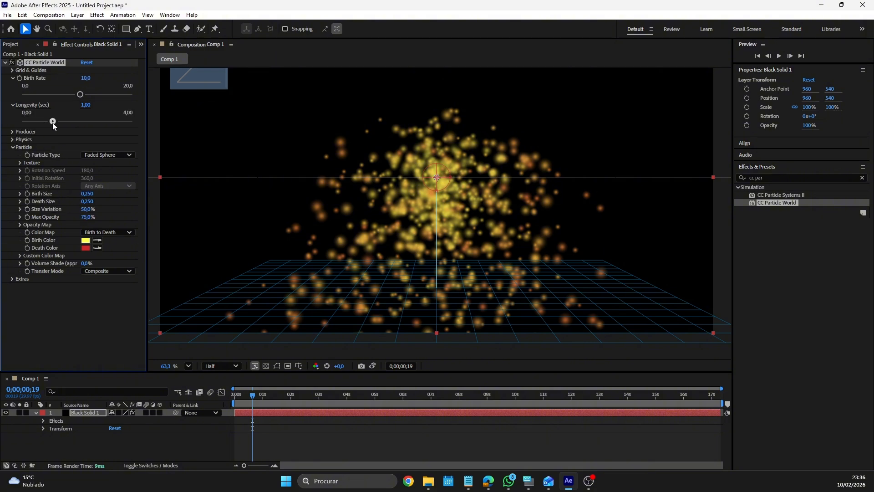
{"action": "left_click_drag", "start_coordinate": [53, 123], "coordinate": [79, 122]}
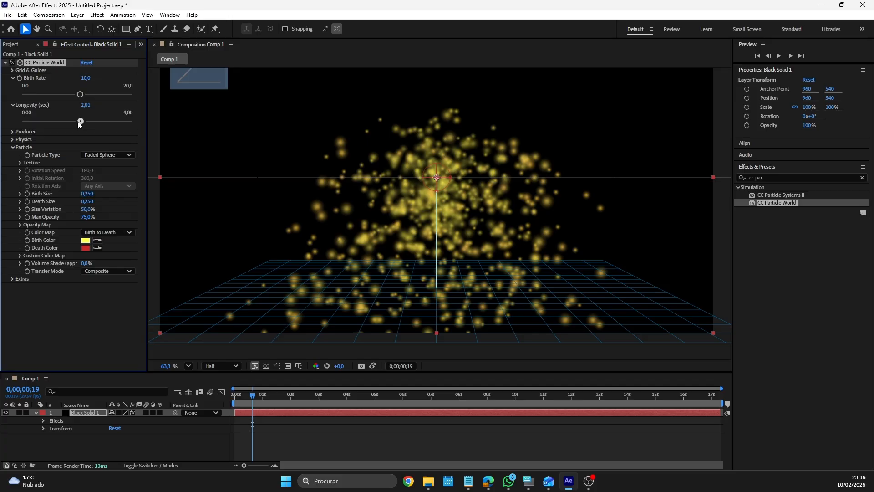
{"action": "left_click", "coordinate": [13, 139]}
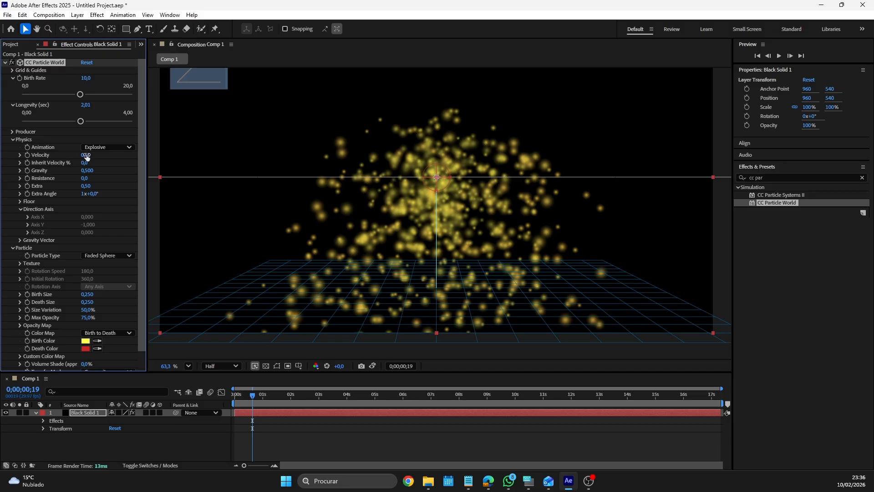
{"action": "left_click_drag", "start_coordinate": [87, 156], "coordinate": [135, 154]}
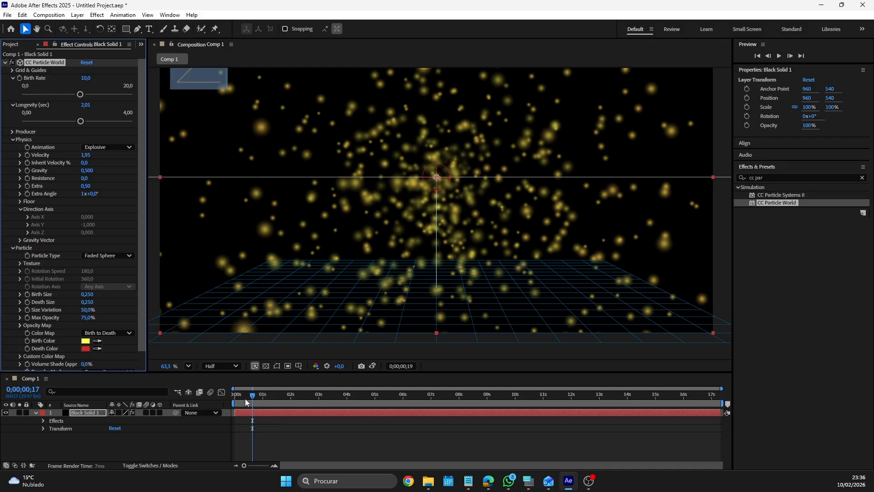
{"action": "left_click_drag", "start_coordinate": [244, 397], "coordinate": [230, 397]}
{"action": "key", "text": "space"}
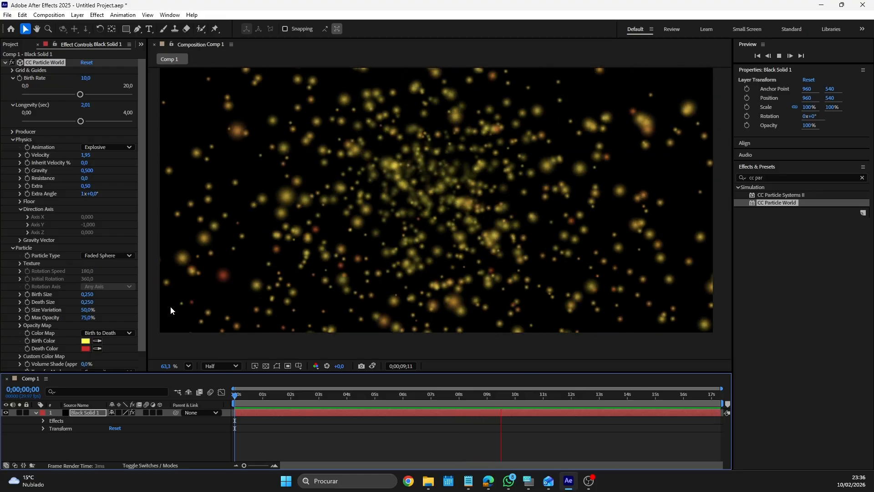
Step: Set the particles' physics Velocity to 0,48 and Gravity to -0,710
{"action": "left_click_drag", "start_coordinate": [87, 155], "coordinate": [69, 155]}
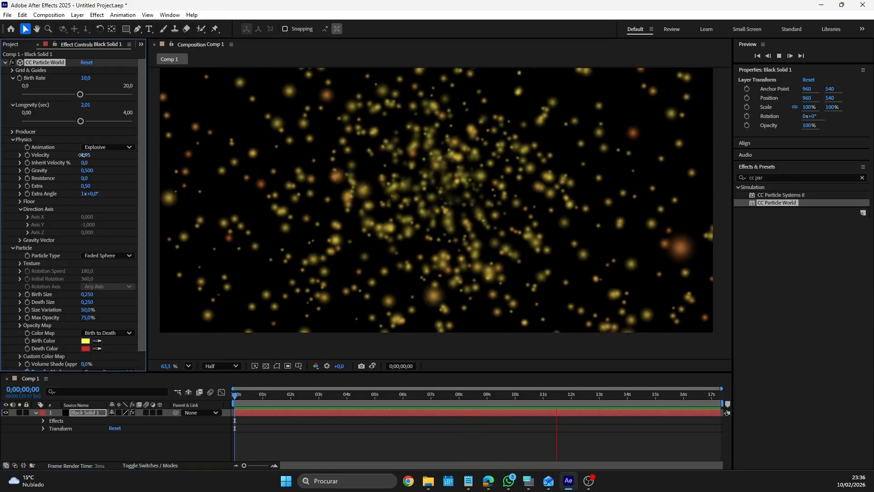
{"action": "left_click_drag", "start_coordinate": [53, 158], "coordinate": [31, 159]}
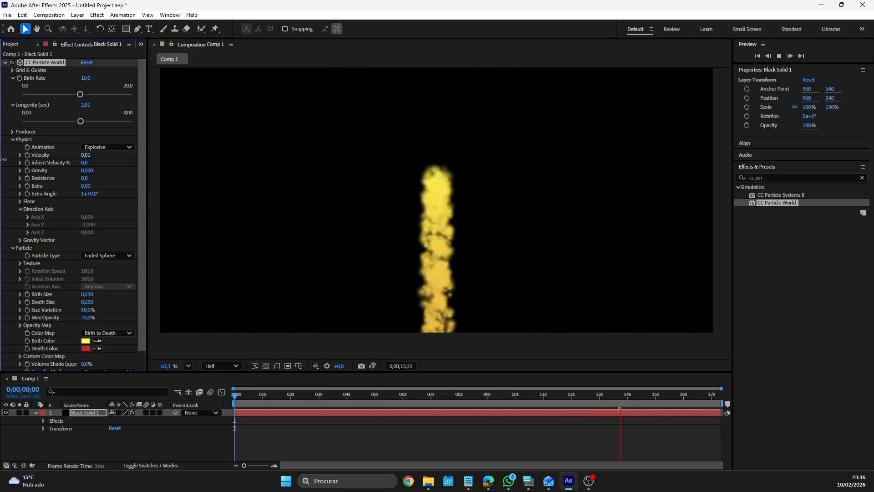
{"action": "left_click_drag", "start_coordinate": [6, 159], "coordinate": [24, 160]}
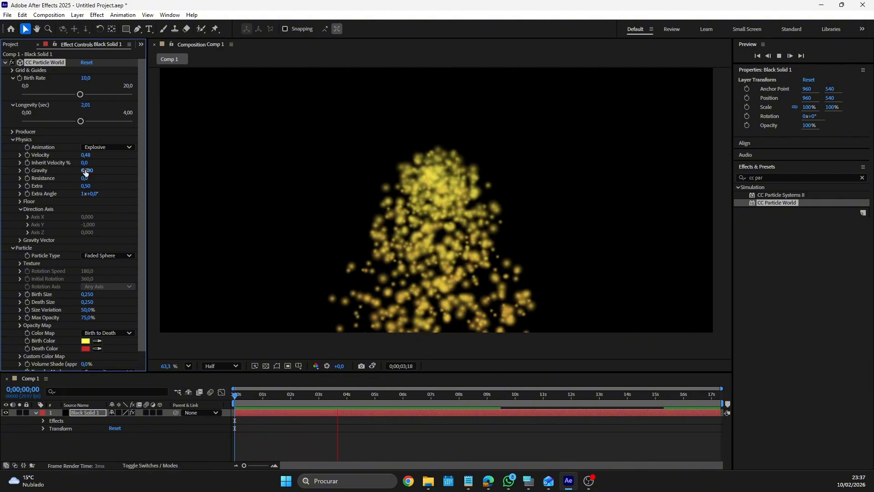
{"action": "left_click_drag", "start_coordinate": [88, 170], "coordinate": [27, 172]}
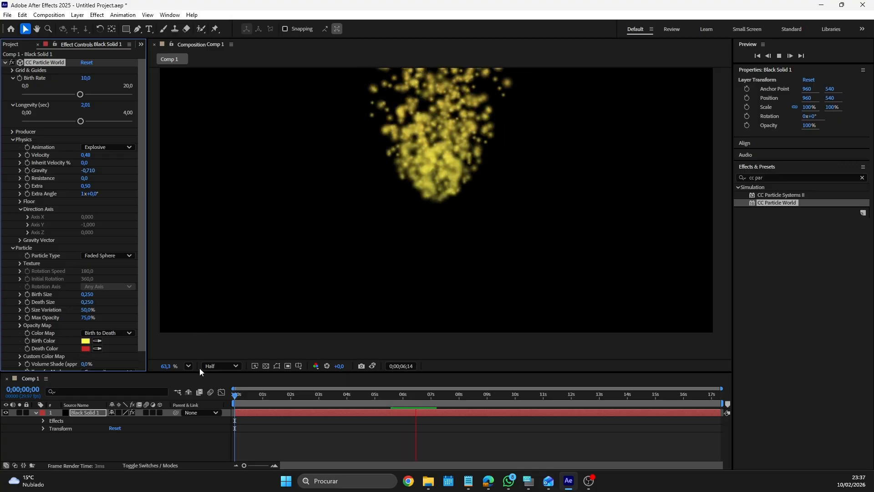
Step: Try moving the black solid lower in the composition, preview the animation, and undo both moves
{"action": "left_click", "coordinate": [436, 203]}
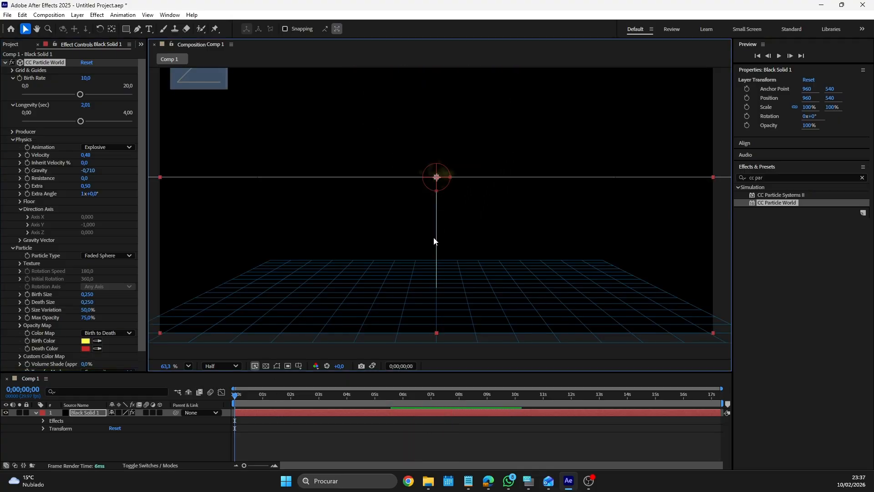
{"action": "left_click_drag", "start_coordinate": [438, 184], "coordinate": [426, 311]}
{"action": "left_click", "coordinate": [231, 402]}
{"action": "left_click_drag", "start_coordinate": [244, 399], "coordinate": [233, 401]}
{"action": "key", "text": "space"}
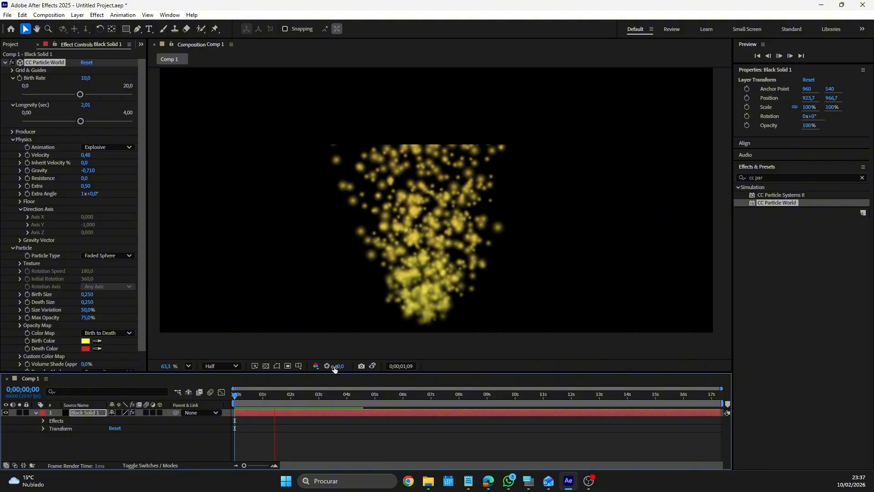
{"action": "left_click_drag", "start_coordinate": [427, 209], "coordinate": [429, 172]}
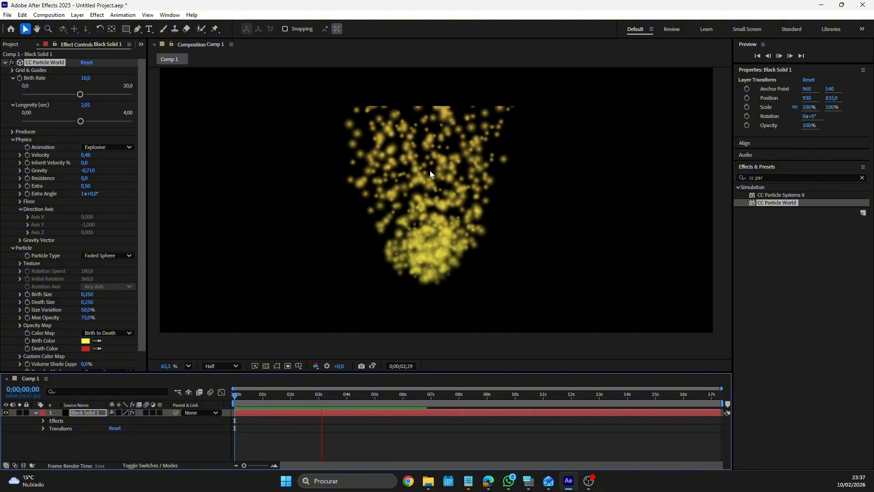
{"action": "key", "text": "ctrl+z"}
{"action": "key", "text": "ctrl+z"}
{"action": "key", "text": "space"}
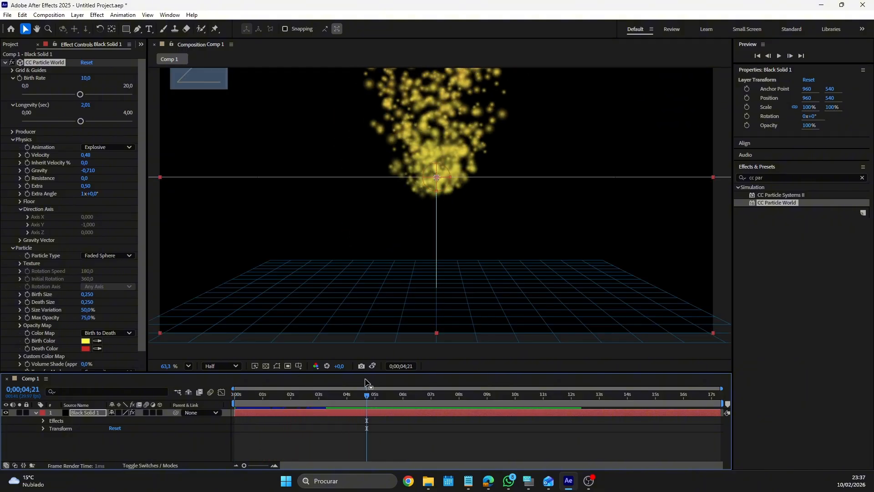
Step: Test a weaker Gravity around 3,6 seconds into the animation and set it to -0,870
{"action": "mouse_move", "coordinate": [337, 397]}
{"action": "left_mouse_down"}
{"action": "mouse_move", "coordinate": [282, 397]}
{"action": "mouse_move", "coordinate": [337, 397]}
{"action": "left_mouse_up"}
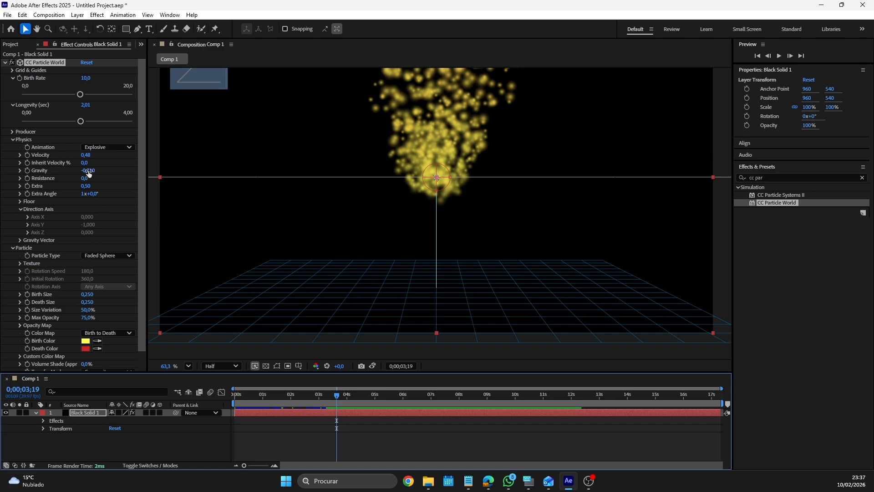
{"action": "left_click_drag", "start_coordinate": [88, 171], "coordinate": [116, 169]}
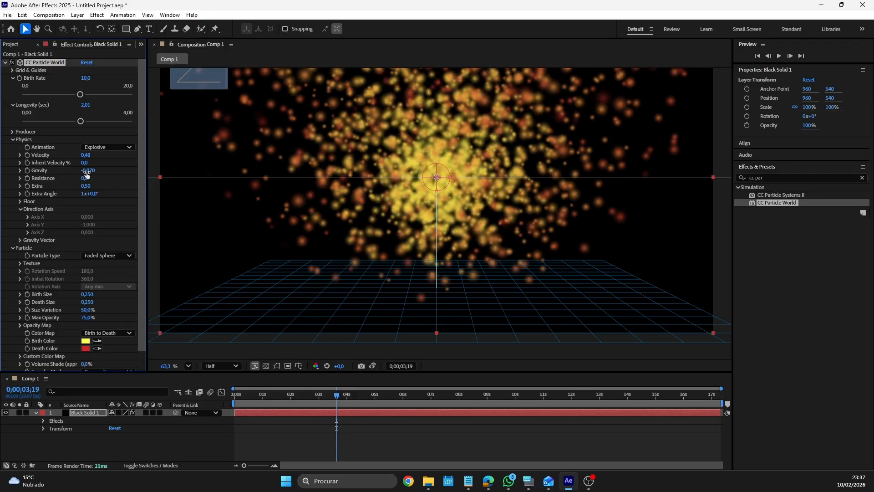
{"action": "left_click_drag", "start_coordinate": [89, 171], "coordinate": [55, 172]}
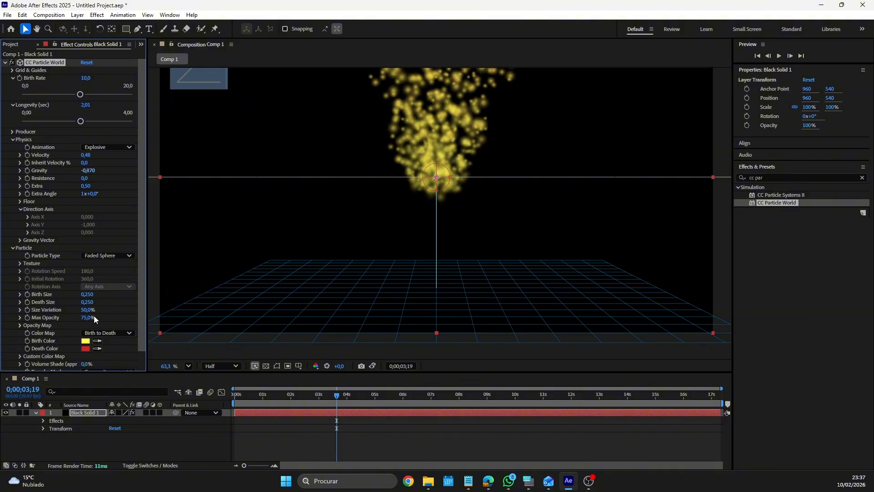
Step: Set the particles' physics Resistance to 28,6 and preview the animation from the first frame
{"action": "left_click", "coordinate": [41, 205]}
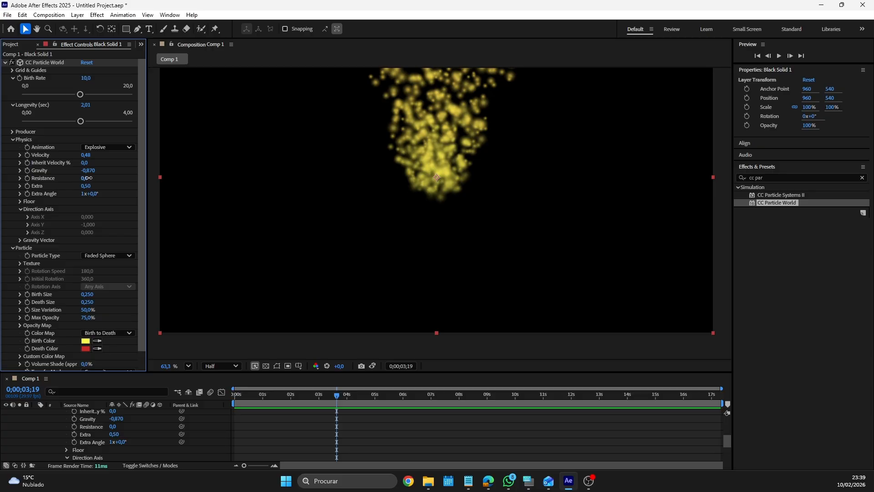
{"action": "left_click_drag", "start_coordinate": [88, 178], "coordinate": [99, 179]}
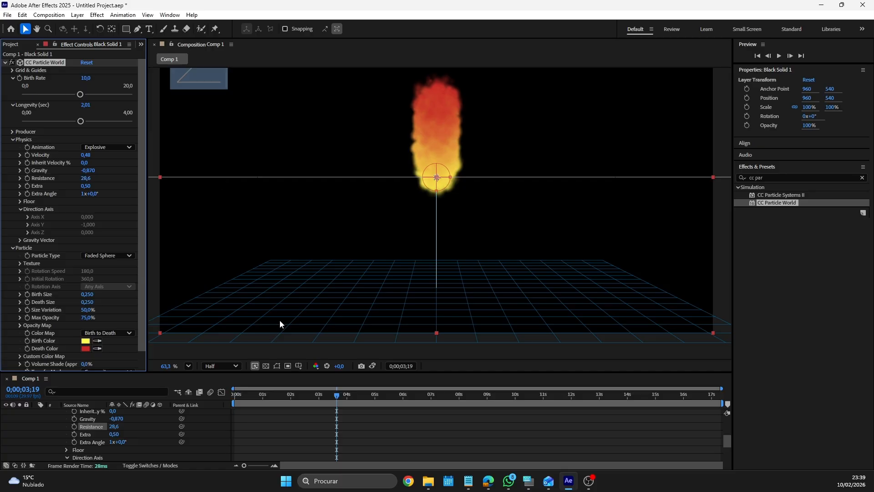
{"action": "key", "text": "Home"}
{"action": "key", "text": "space"}
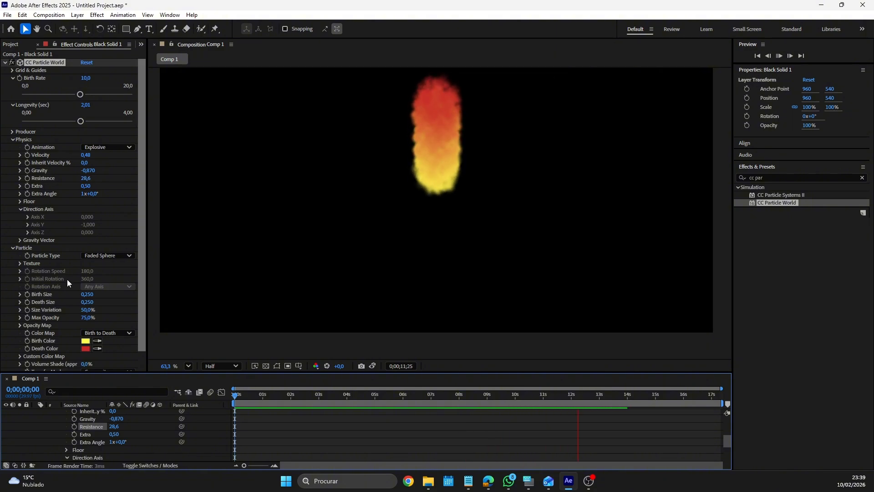
Step: Set the producer's Position Y to 0,22 and adjust the physics Floor Position to about 0,38
{"action": "left_click", "coordinate": [12, 131]}
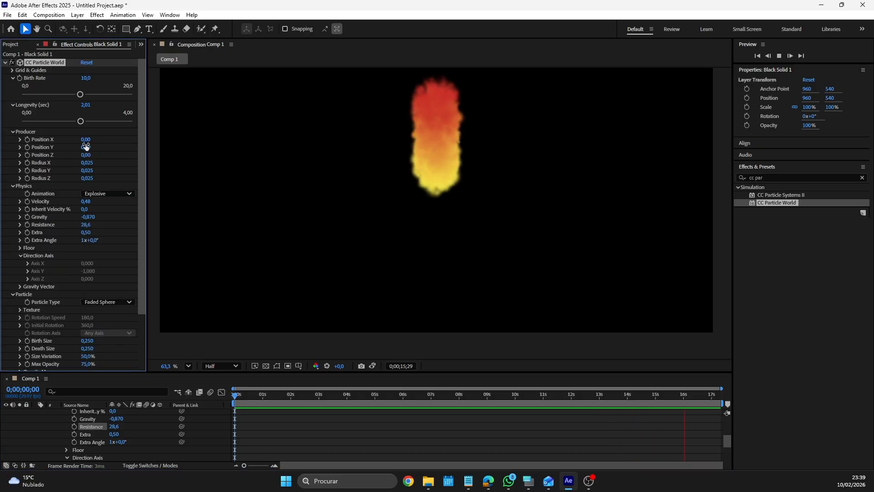
{"action": "mouse_move", "coordinate": [91, 147]}
{"action": "left_mouse_down"}
{"action": "mouse_move", "coordinate": [107, 147]}
{"action": "mouse_move", "coordinate": [98, 147]}
{"action": "left_mouse_up"}
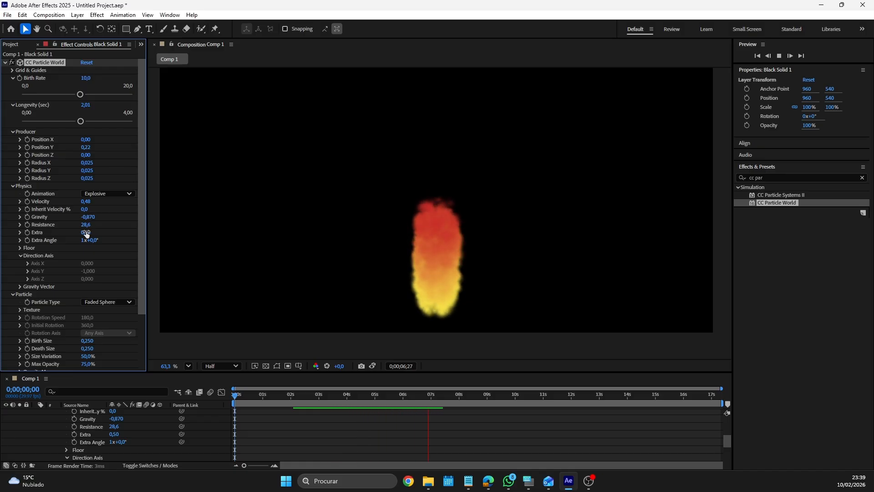
{"action": "scroll", "coordinate": [17, 252], "scroll_direction": "down", "scroll_amount": 1}
{"action": "left_click", "coordinate": [20, 227]}
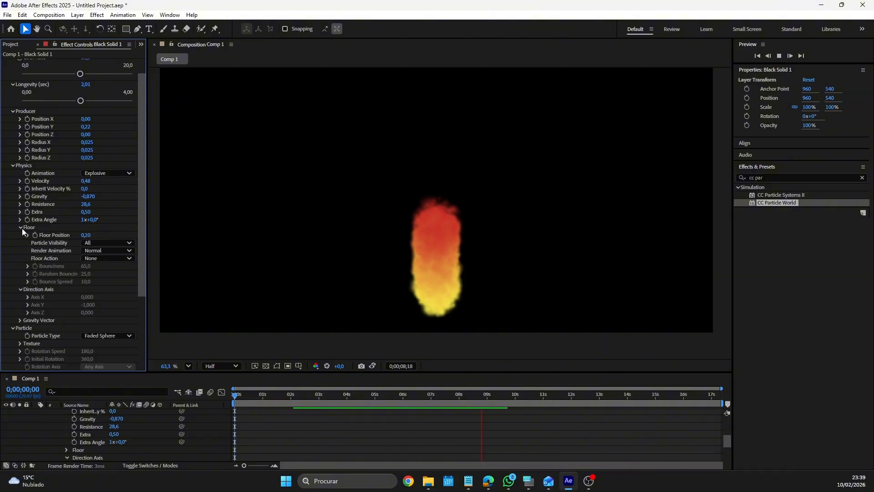
{"action": "left_click_drag", "start_coordinate": [87, 237], "coordinate": [102, 236]}
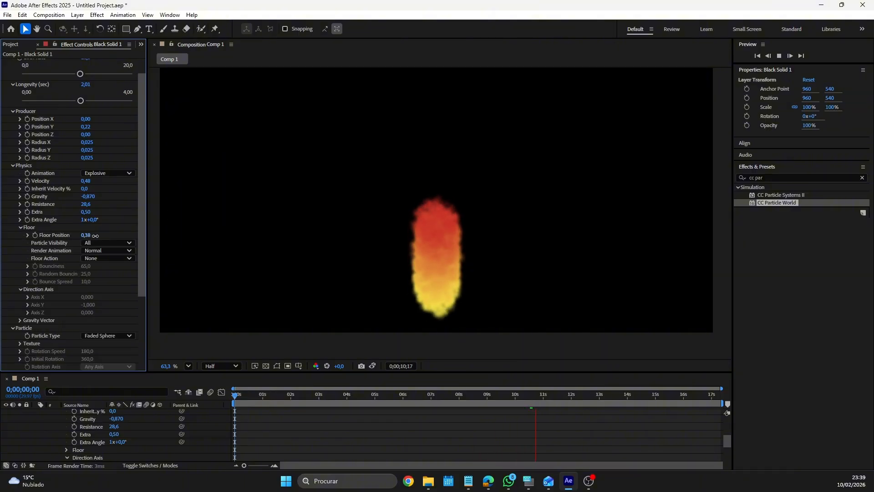
{"action": "left_click", "coordinate": [21, 228]}
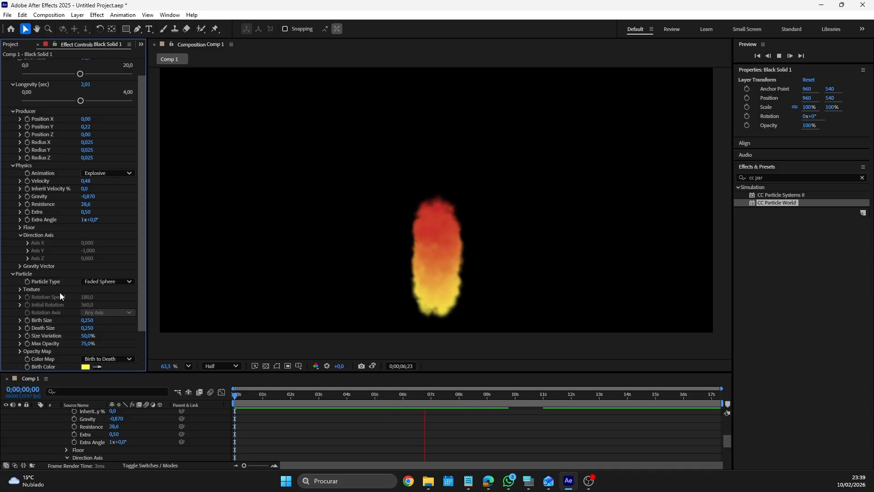
Step: Set the particles' Longevity to 2,60 seconds
{"action": "scroll", "coordinate": [60, 294], "scroll_direction": "up", "scroll_amount": 1}
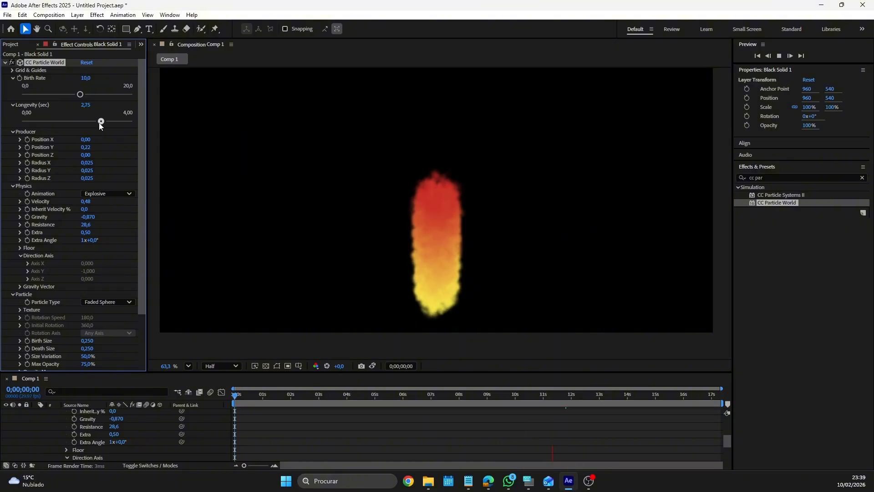
{"action": "left_click_drag", "start_coordinate": [98, 122], "coordinate": [95, 122]}
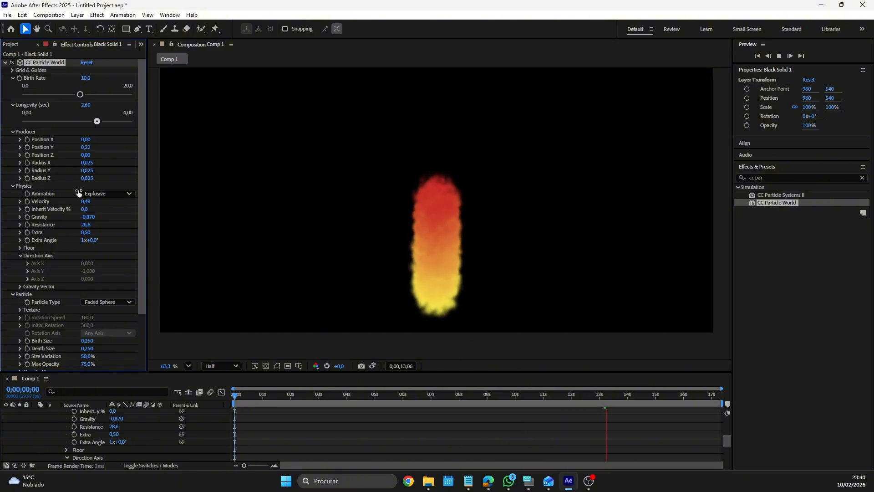
Step: Collapse the Direction Axis settings and set the physics Velocity to -0,38
{"action": "scroll", "coordinate": [71, 214], "scroll_direction": "down", "scroll_amount": 2}
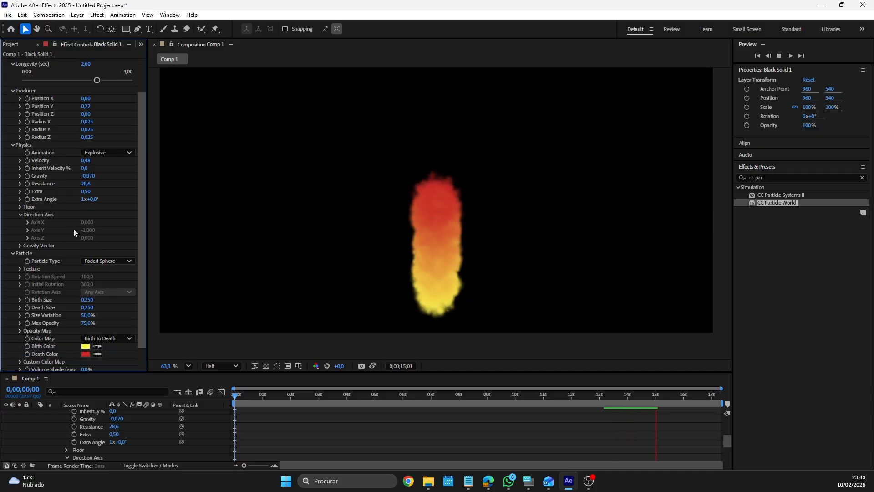
{"action": "scroll", "coordinate": [74, 232], "scroll_direction": "down", "scroll_amount": 1}
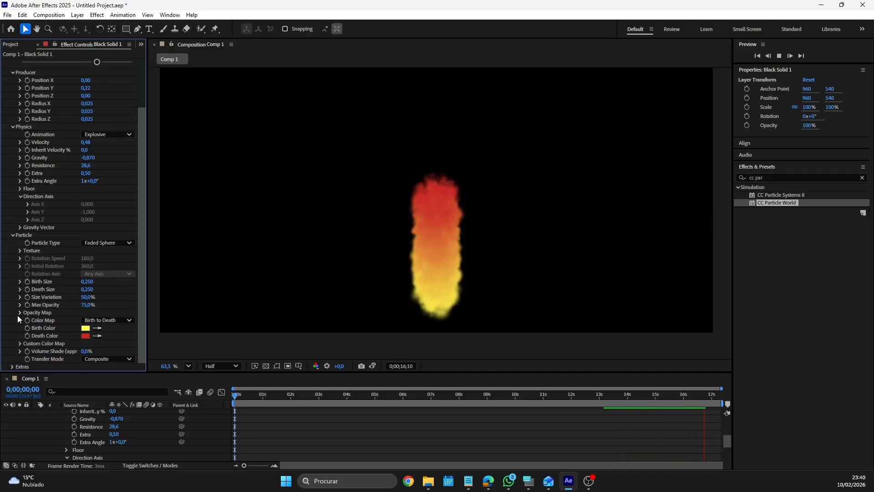
{"action": "scroll", "coordinate": [37, 313], "scroll_direction": "up", "scroll_amount": 2}
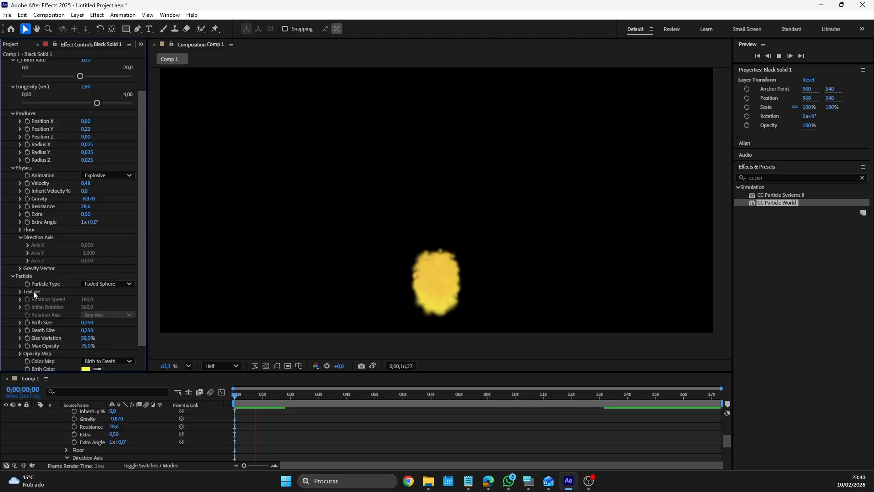
{"action": "left_click", "coordinate": [20, 238]}
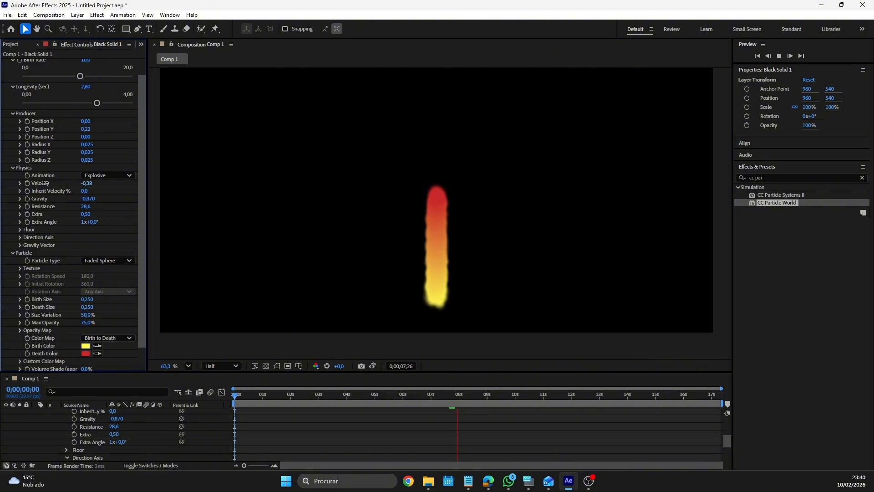
Step: Try the Twirly and Cone Axis physics animations, and set the animation type to Fractal Uni
{"action": "left_click", "coordinate": [109, 175]}
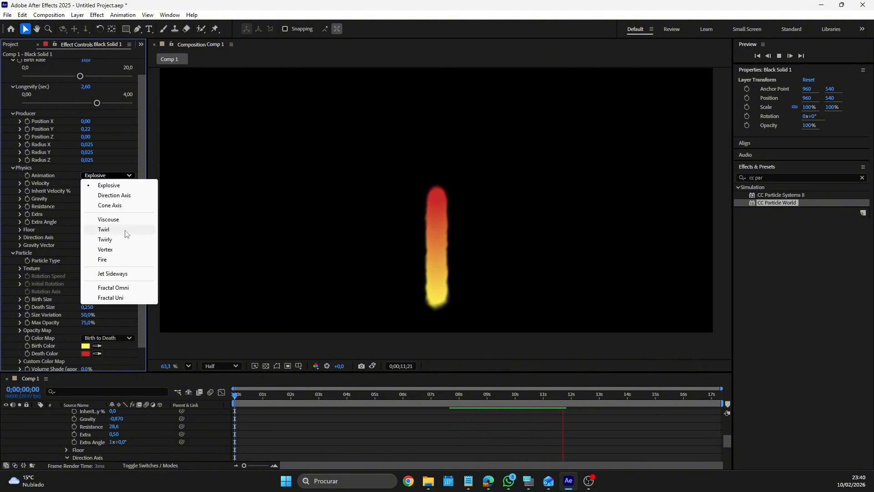
{"action": "left_click", "coordinate": [112, 241]}
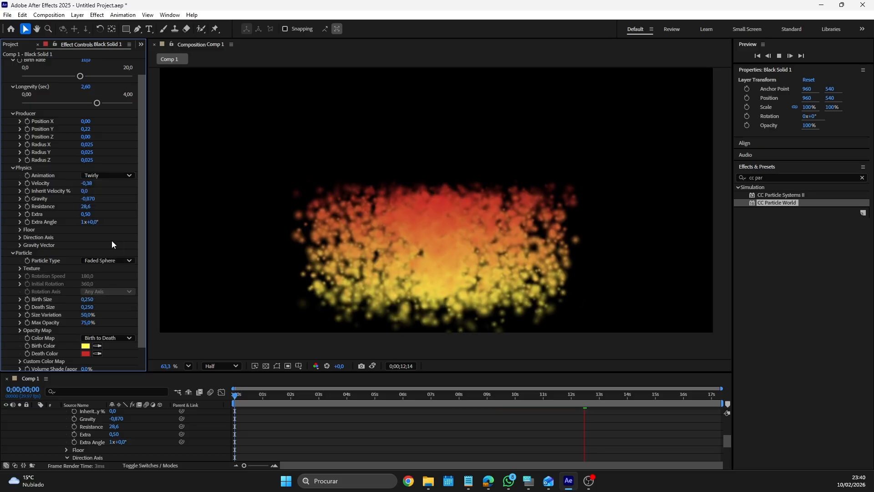
{"action": "left_click", "coordinate": [102, 176]}
{"action": "left_click", "coordinate": [111, 205]}
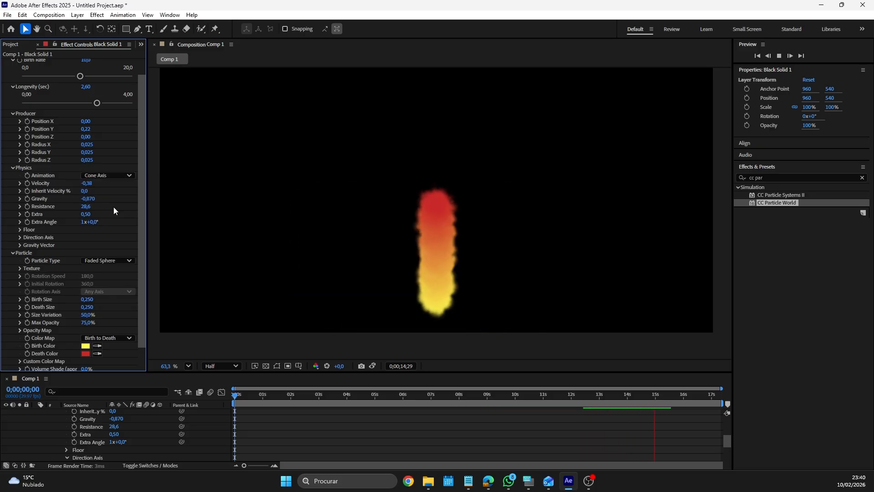
{"action": "left_click", "coordinate": [109, 176]}
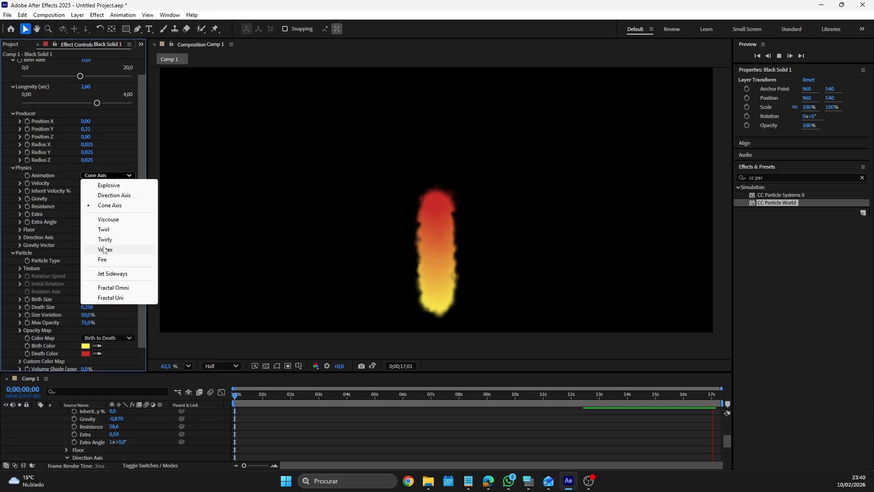
{"action": "left_click", "coordinate": [116, 296]}
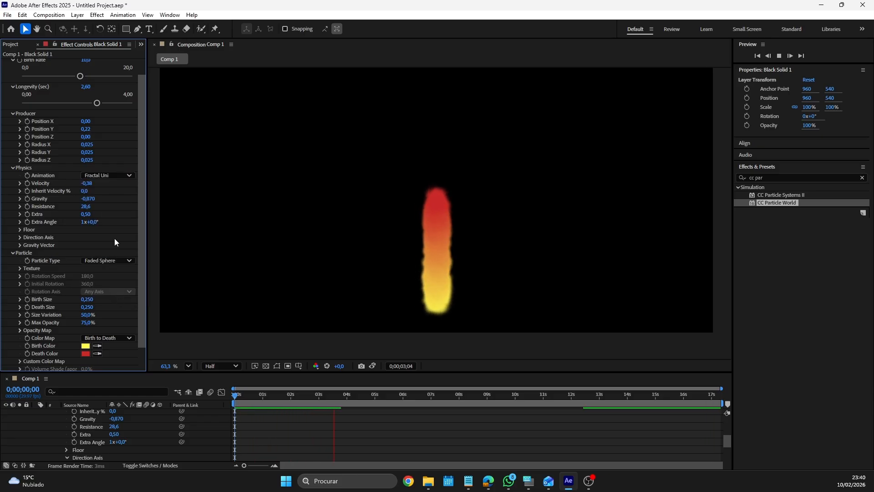
Step: Try the Vortex, Fire and Direction Axis physics animations, and set the animation type to Vortex
{"action": "left_click", "coordinate": [106, 176]}
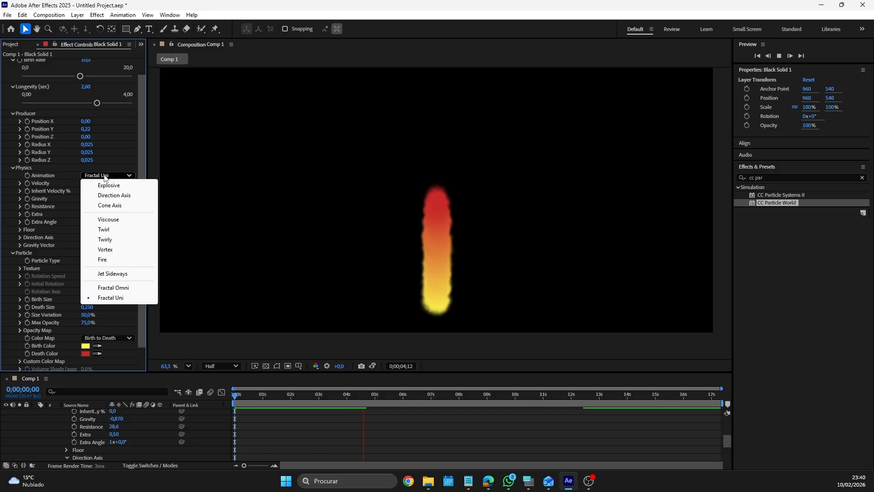
{"action": "left_click", "coordinate": [110, 245]}
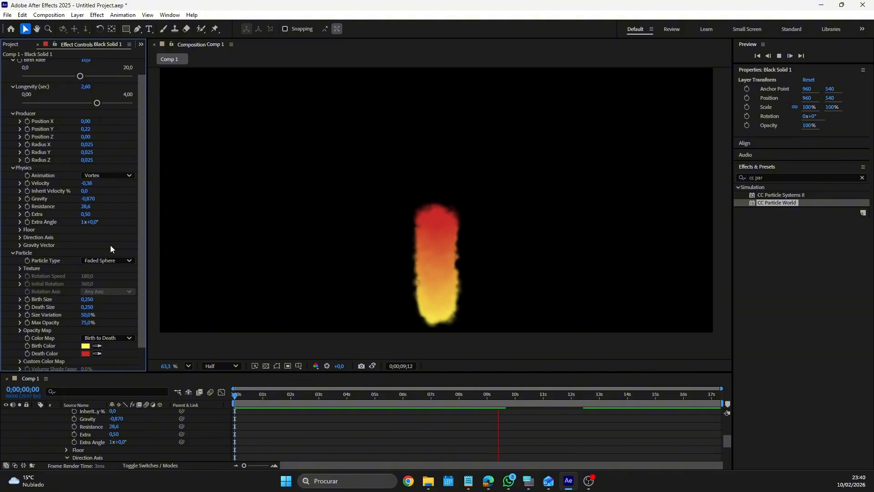
{"action": "left_click", "coordinate": [106, 176]}
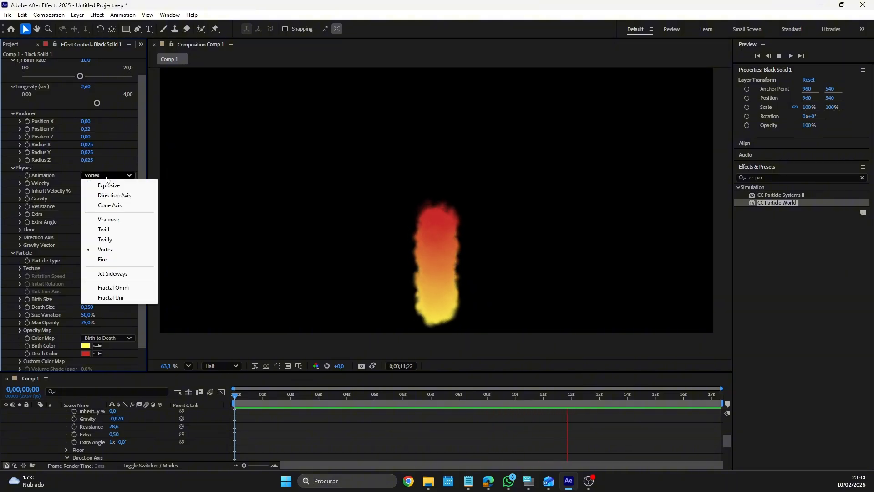
{"action": "left_click", "coordinate": [108, 260]}
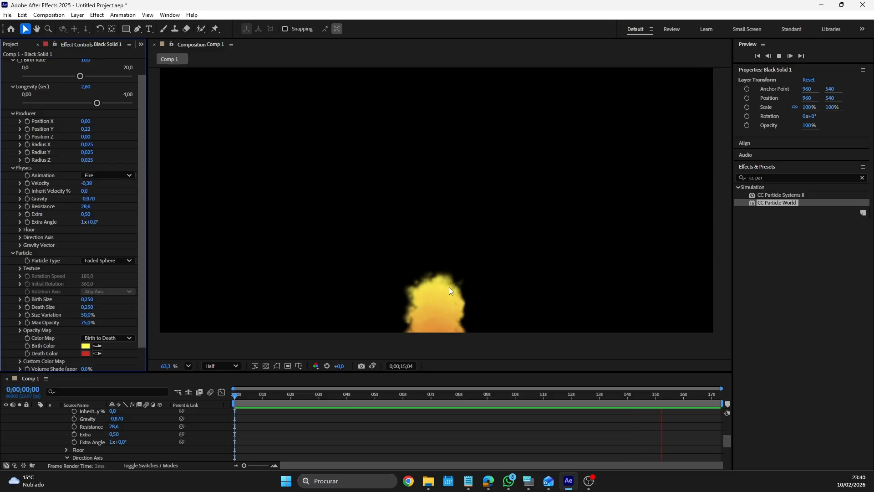
{"action": "left_click", "coordinate": [88, 176]}
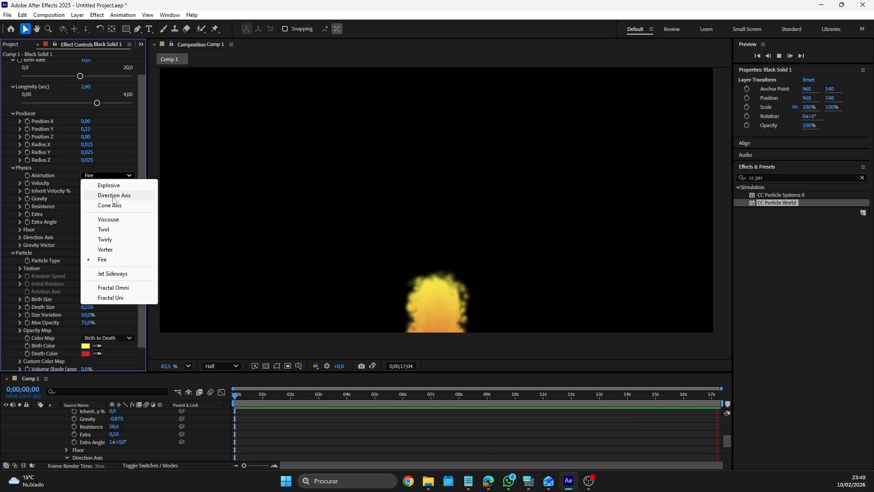
{"action": "left_click", "coordinate": [106, 196]}
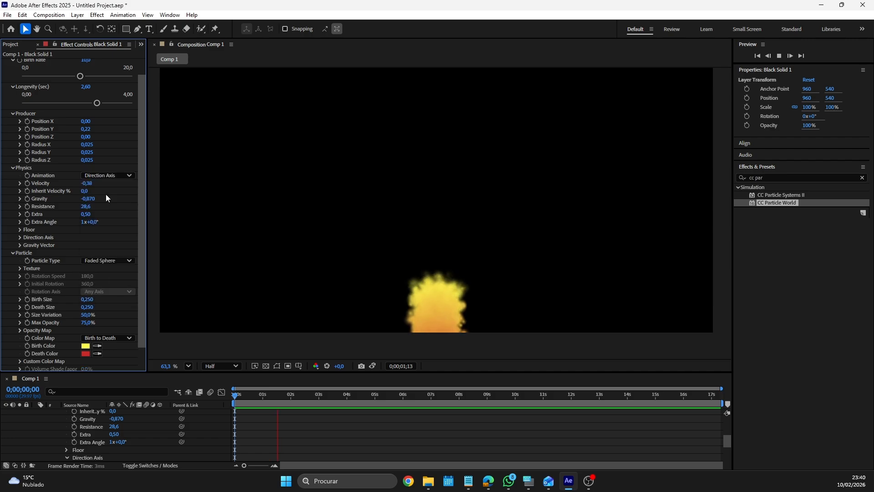
{"action": "left_click", "coordinate": [105, 175]}
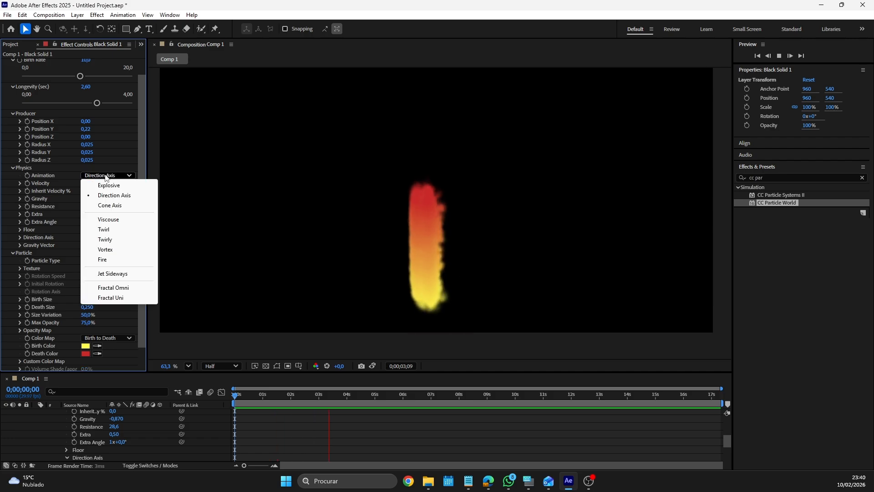
{"action": "left_click", "coordinate": [105, 249]}
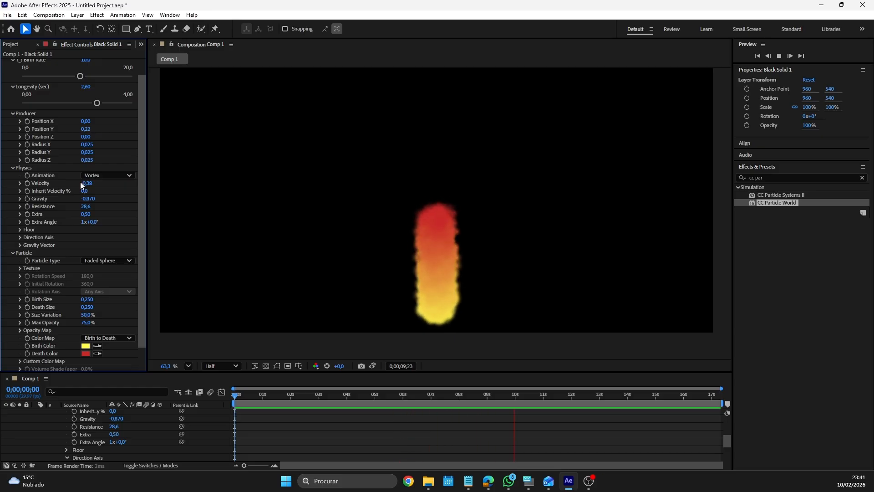
Step: Set the particles' Birth Rate to 4,8, and try a Birth Size of 0,330 before undoing that size change
{"action": "scroll", "coordinate": [81, 184], "scroll_direction": "up", "scroll_amount": 1}
{"action": "left_click_drag", "start_coordinate": [81, 98], "coordinate": [96, 98]}
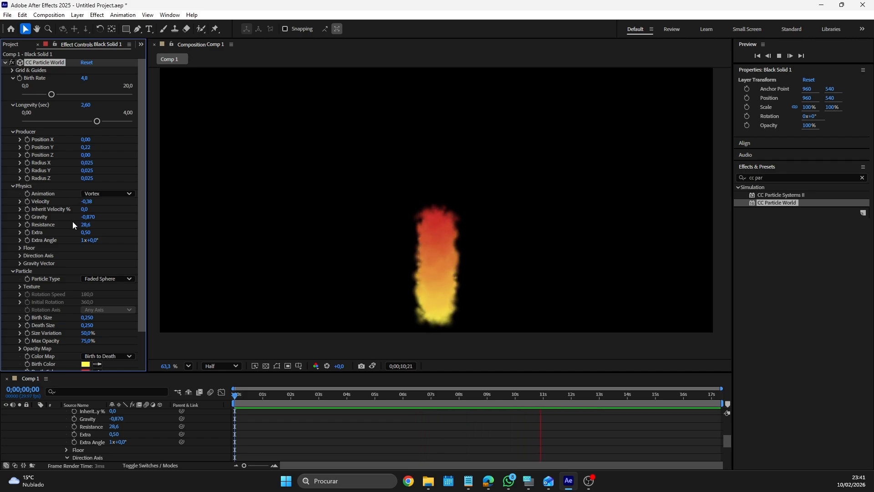
{"action": "scroll", "coordinate": [72, 222], "scroll_direction": "down", "scroll_amount": 1}
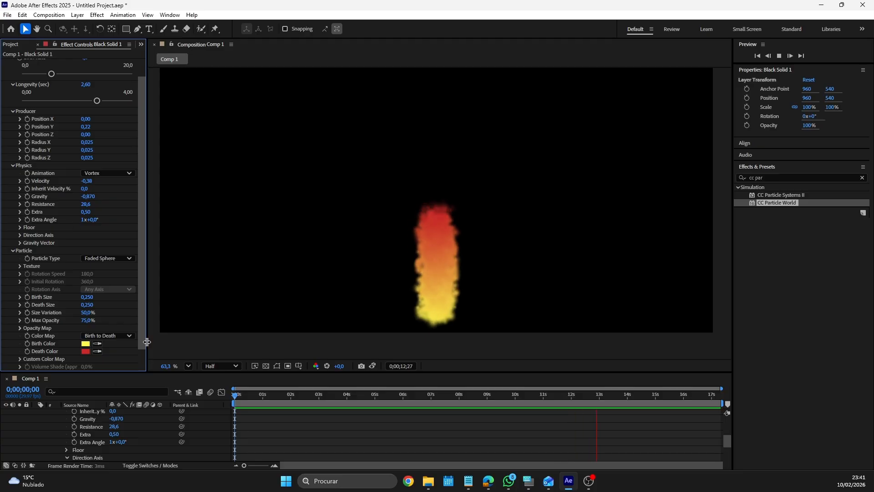
{"action": "left_click_drag", "start_coordinate": [86, 297], "coordinate": [89, 297]}
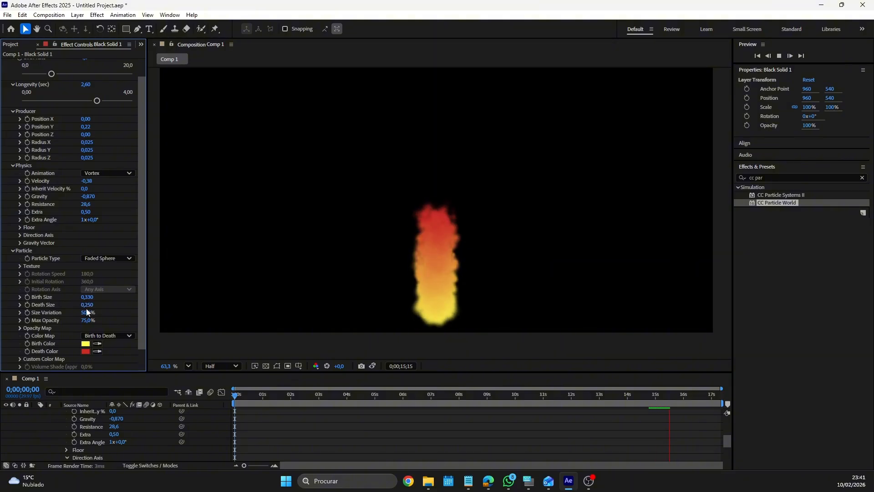
{"action": "key", "text": "ctrl+z"}
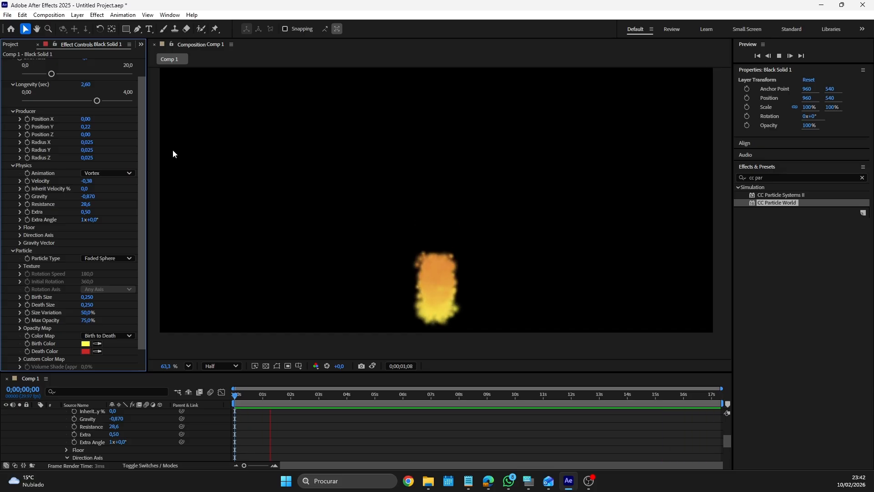
Step: Try a Birth Rate of 17,8 with Birth Size 0 and Death Size 0,100, and undo these changes
{"action": "scroll", "coordinate": [103, 133], "scroll_direction": "up", "scroll_amount": 1}
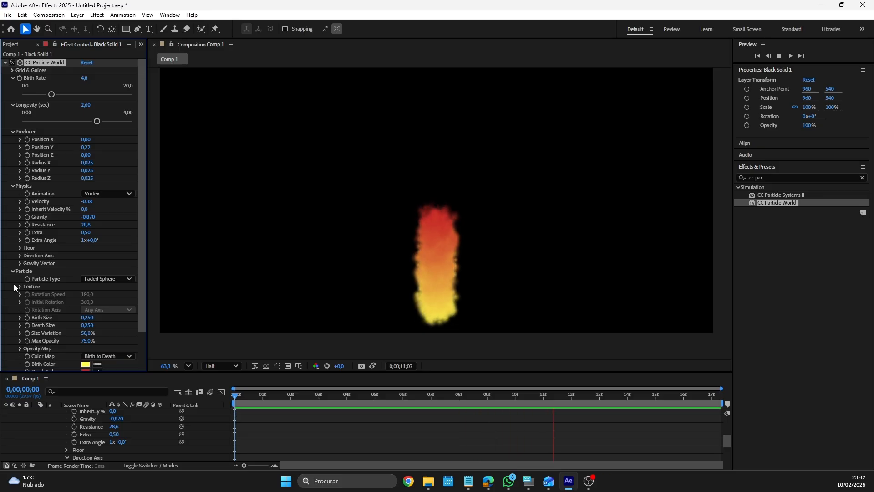
{"action": "left_click_drag", "start_coordinate": [52, 94], "coordinate": [120, 103]}
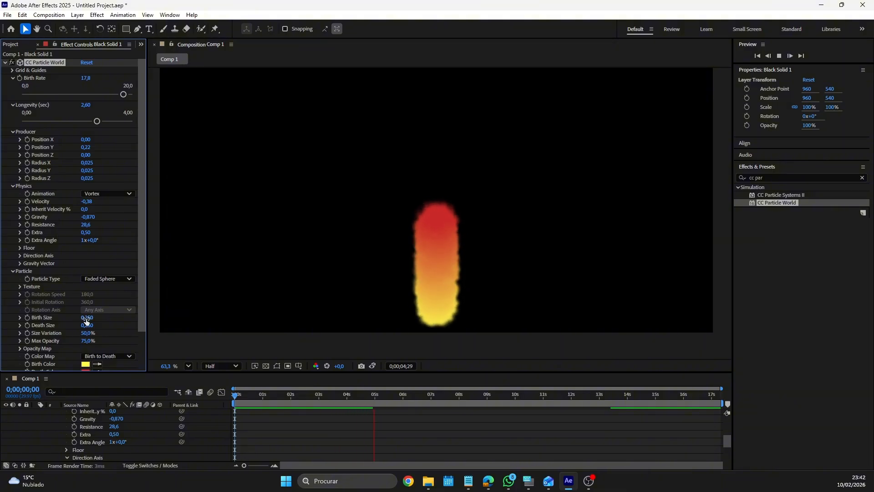
{"action": "left_click_drag", "start_coordinate": [86, 319], "coordinate": [64, 315]}
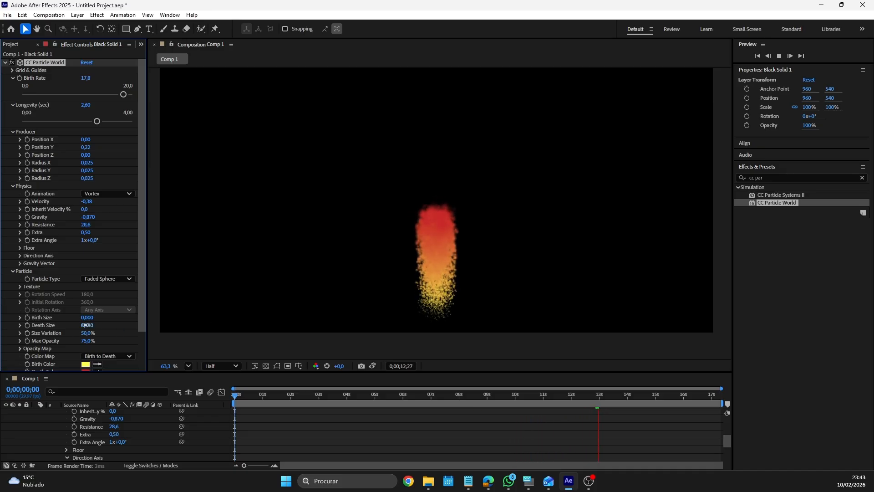
{"action": "left_click_drag", "start_coordinate": [86, 325], "coordinate": [81, 325]}
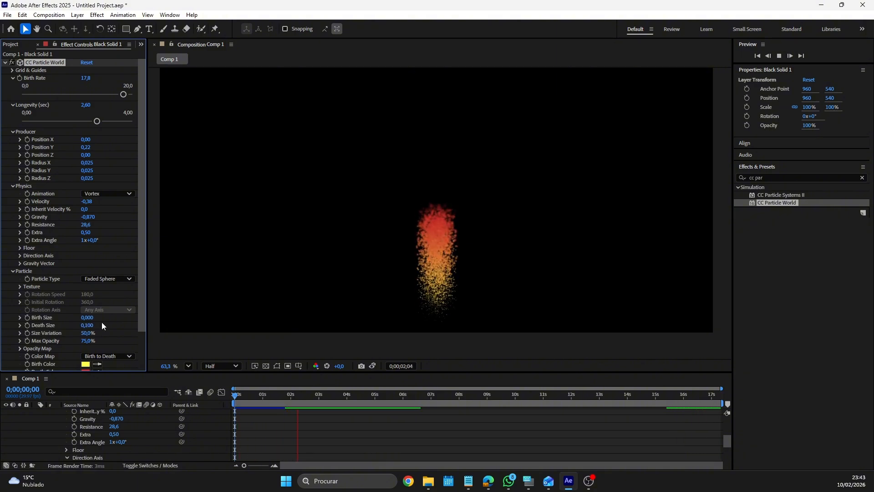
{"action": "key", "text": "ctrl+z"}
{"action": "key", "text": "ctrl+z"}
{"action": "key", "text": "ctrl+z"}
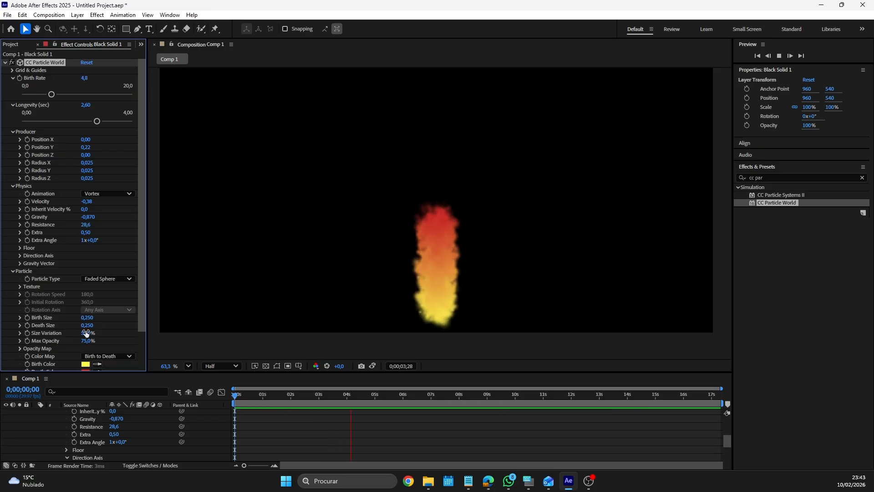
Step: Set the particles' Size Variation to 100% and the Birth Rate to 2,5
{"action": "left_click_drag", "start_coordinate": [86, 333], "coordinate": [125, 331]}
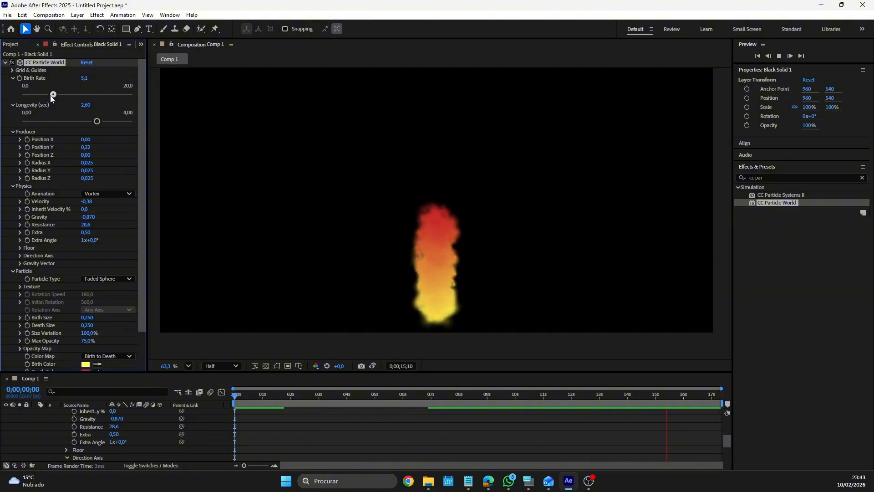
{"action": "left_click_drag", "start_coordinate": [52, 94], "coordinate": [38, 98]}
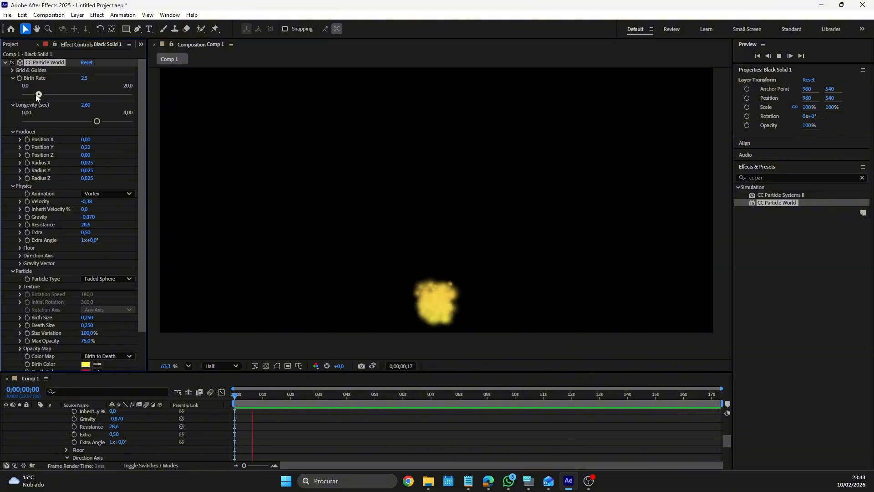
Step: Try a short Longevity of about 0,67 seconds, and set Longevity to 3,34 and the physics Velocity to -1,19
{"action": "left_click_drag", "start_coordinate": [96, 121], "coordinate": [42, 122]}
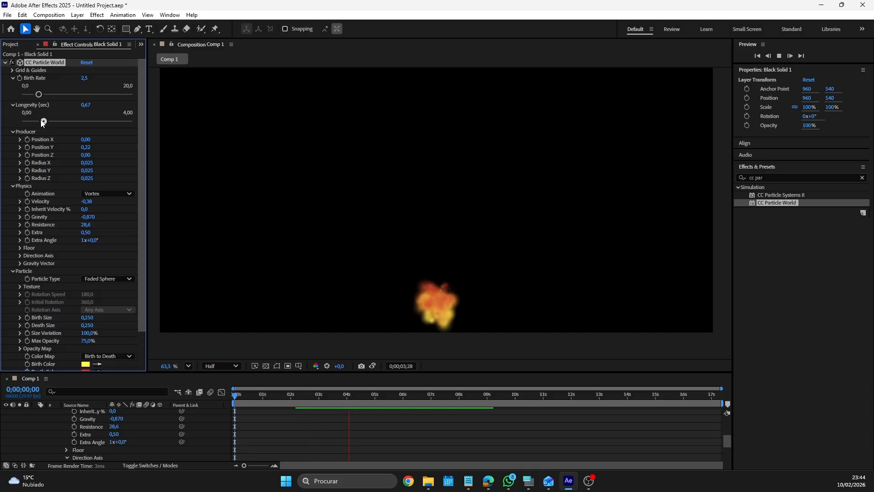
{"action": "left_click_drag", "start_coordinate": [42, 122], "coordinate": [117, 121]}
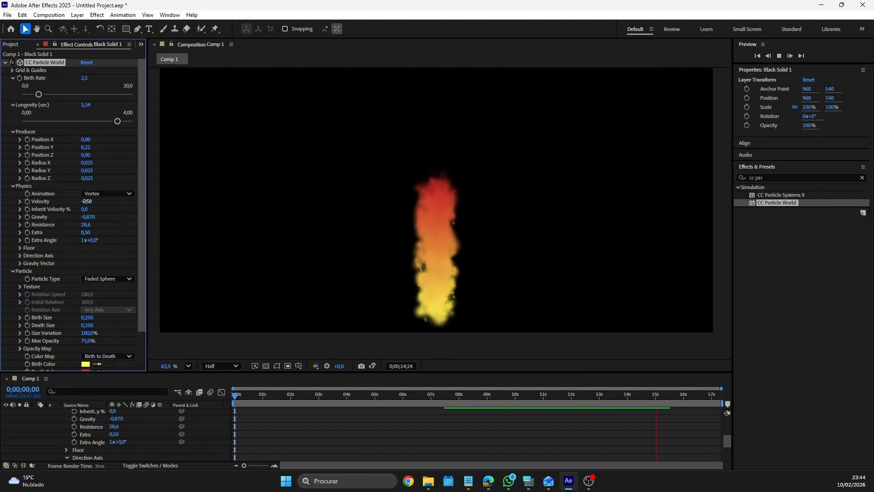
{"action": "left_click_drag", "start_coordinate": [86, 201], "coordinate": [50, 201]}
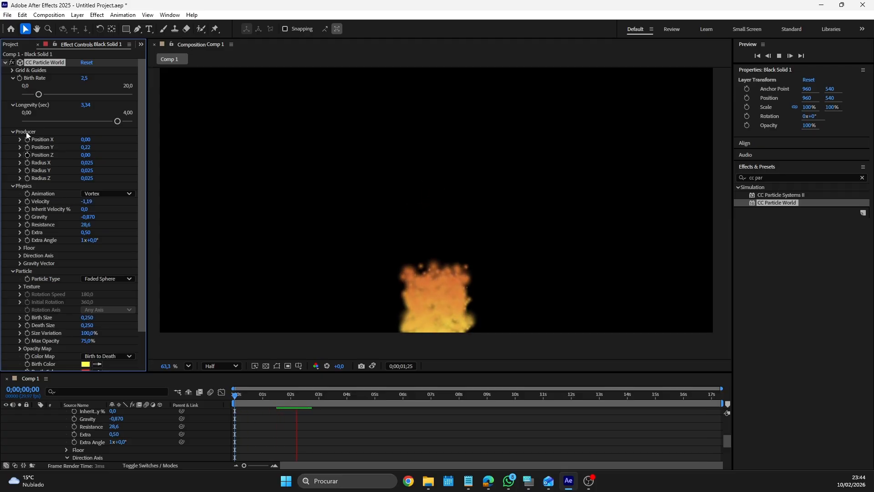
Step: Set the producer's Position Y to 0 and the physics Velocity to -1,40
{"action": "left_click", "coordinate": [85, 147]}
{"action": "type", "text": "0"}
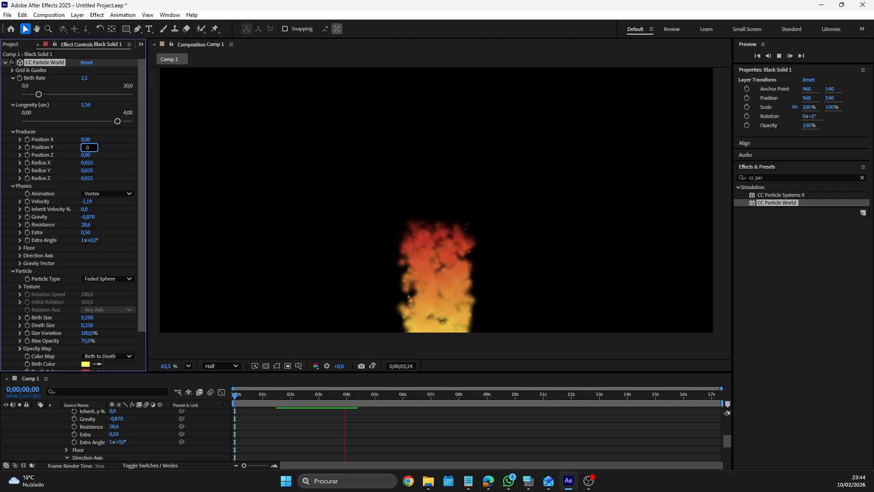
{"action": "key", "text": "Return"}
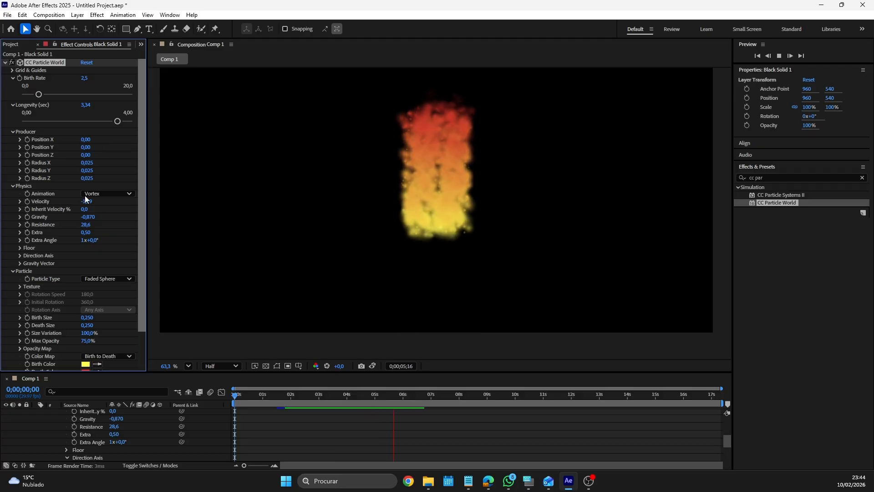
{"action": "mouse_move", "coordinate": [83, 202]}
{"action": "left_mouse_down"}
{"action": "mouse_move", "coordinate": [21, 196]}
{"action": "mouse_move", "coordinate": [75, 201]}
{"action": "left_mouse_up"}
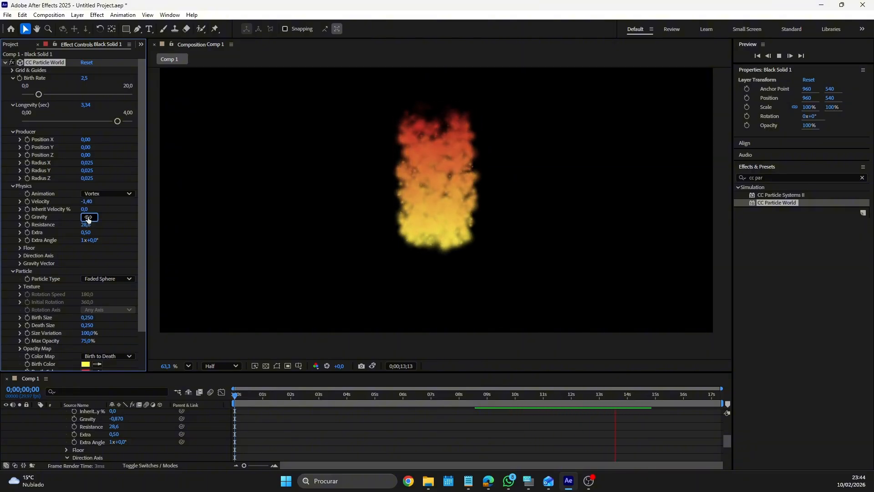
Step: Set the physics Gravity to 0, and vary the Velocity through negative and positive values, settling on 0,15
{"action": "type", "text": "0"}
{"action": "key", "text": "Return"}
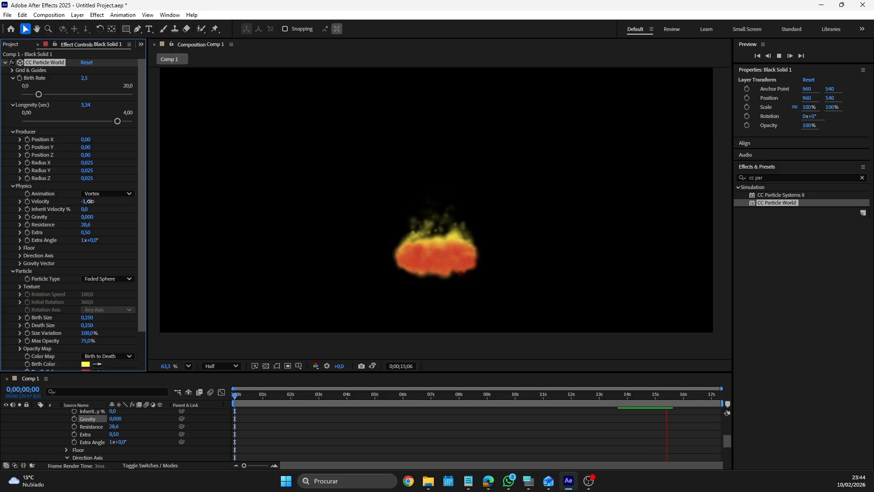
{"action": "left_click_drag", "start_coordinate": [90, 201], "coordinate": [136, 205]}
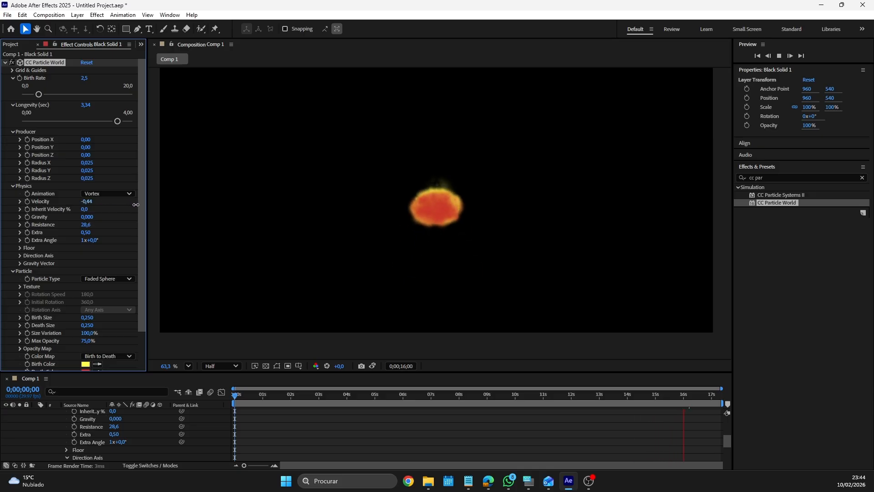
{"action": "mouse_move", "coordinate": [153, 206]}
{"action": "left_mouse_down"}
{"action": "mouse_move", "coordinate": [196, 207]}
{"action": "mouse_move", "coordinate": [147, 207]}
{"action": "mouse_move", "coordinate": [155, 207]}
{"action": "left_mouse_up"}
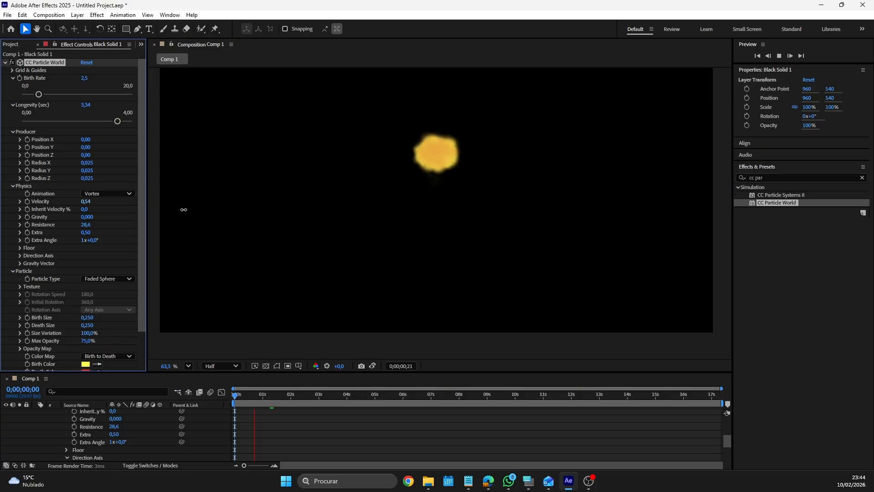
{"action": "left_click_drag", "start_coordinate": [195, 212], "coordinate": [170, 214]}
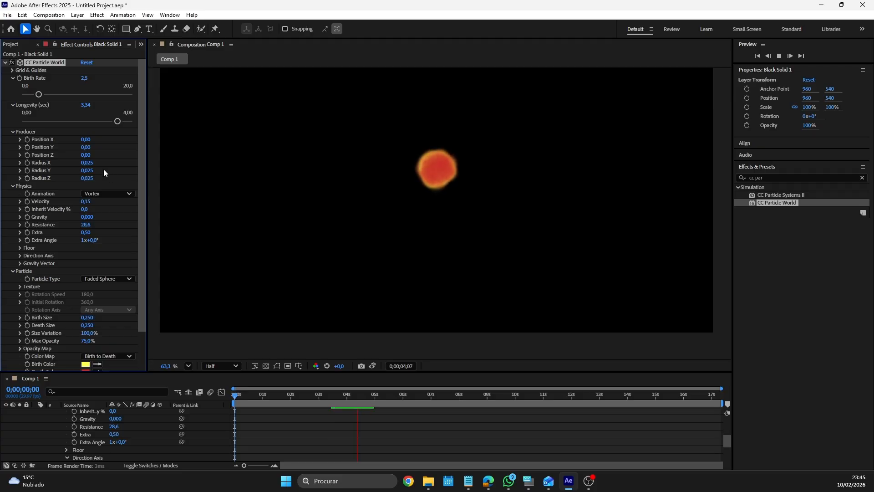
Step: Set the particles' Birth Rate to 5,0 and their Longevity to 2,70 seconds
{"action": "left_click_drag", "start_coordinate": [38, 94], "coordinate": [81, 97]}
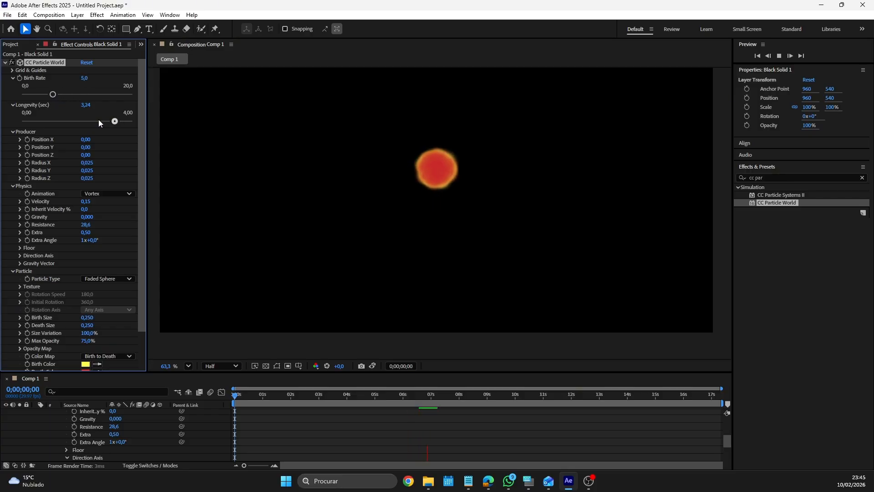
{"action": "left_click_drag", "start_coordinate": [84, 122], "coordinate": [98, 123]}
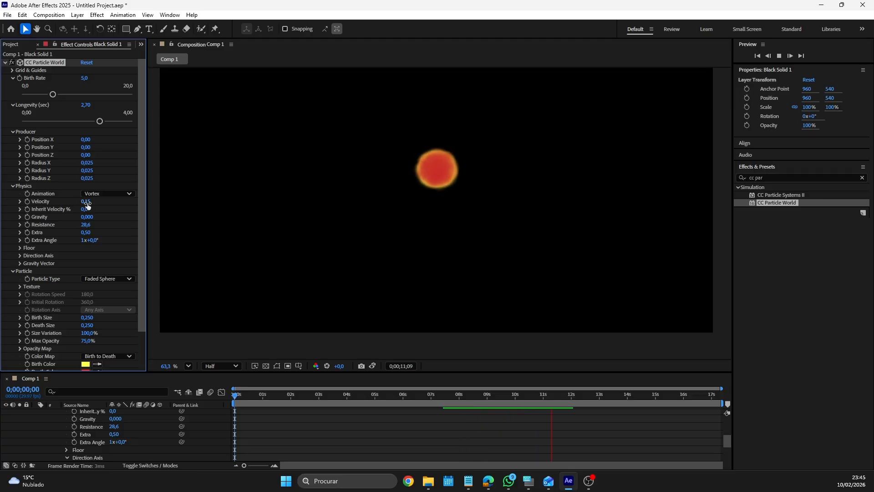
Step: Set the physics Velocity to 0,60 and the Gravity to 0,420
{"action": "left_click_drag", "start_coordinate": [85, 201], "coordinate": [93, 200]}
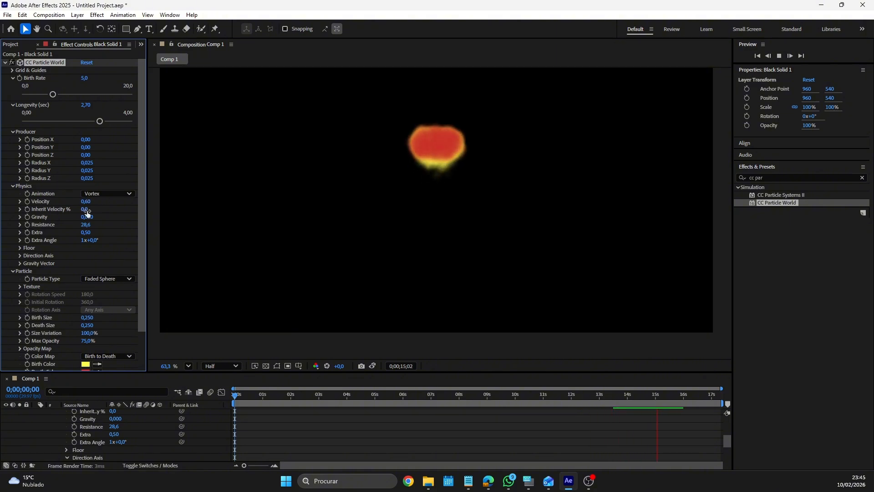
{"action": "left_click_drag", "start_coordinate": [88, 217], "coordinate": [98, 214]}
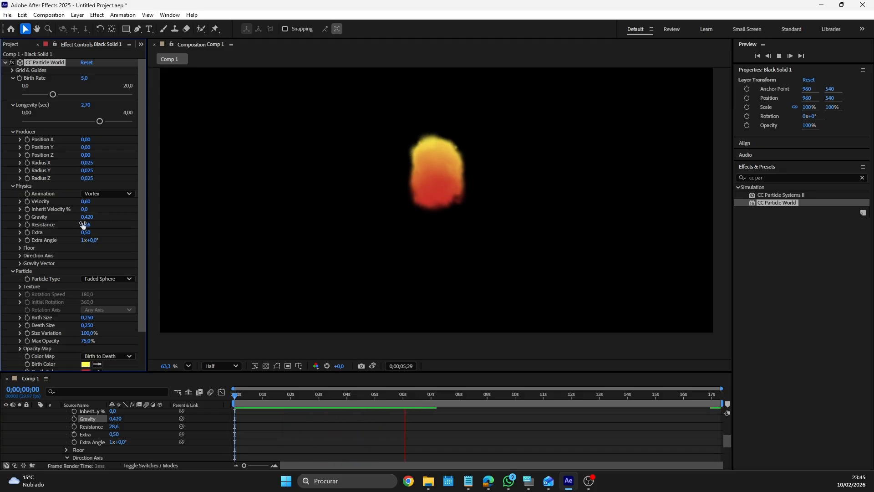
Step: Set the physics Resistance to 11,9 and the particles' Birth Size to 0,950
{"action": "left_click_drag", "start_coordinate": [83, 225], "coordinate": [23, 220]}
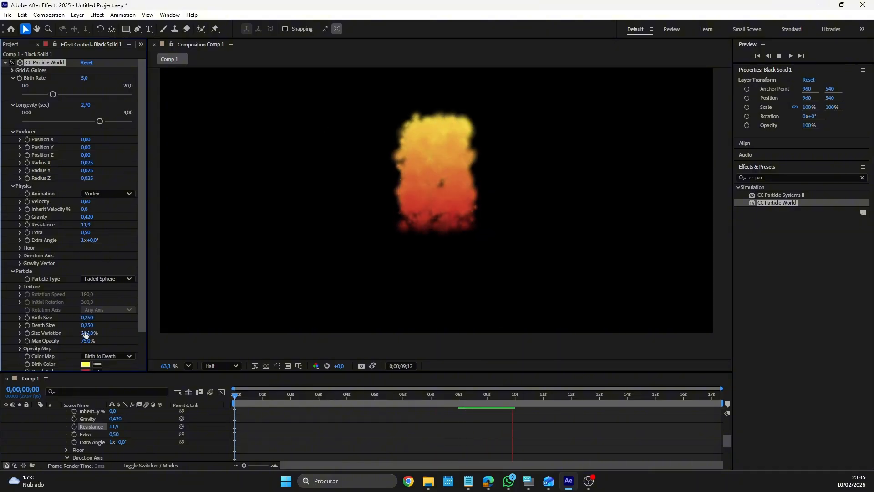
{"action": "left_click_drag", "start_coordinate": [90, 317], "coordinate": [99, 317]}
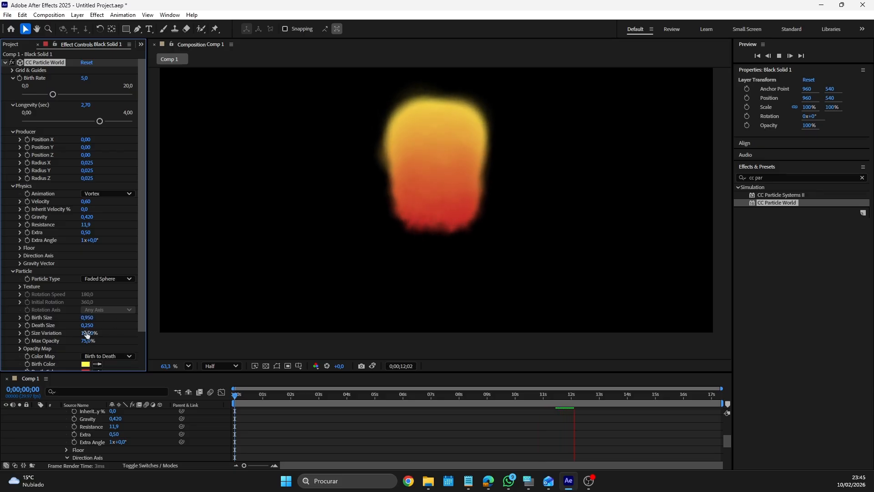
Step: Set the particles' Size Variation to 0,0% and their Max Opacity to 6,0%
{"action": "left_click_drag", "start_coordinate": [87, 334], "coordinate": [35, 325]}
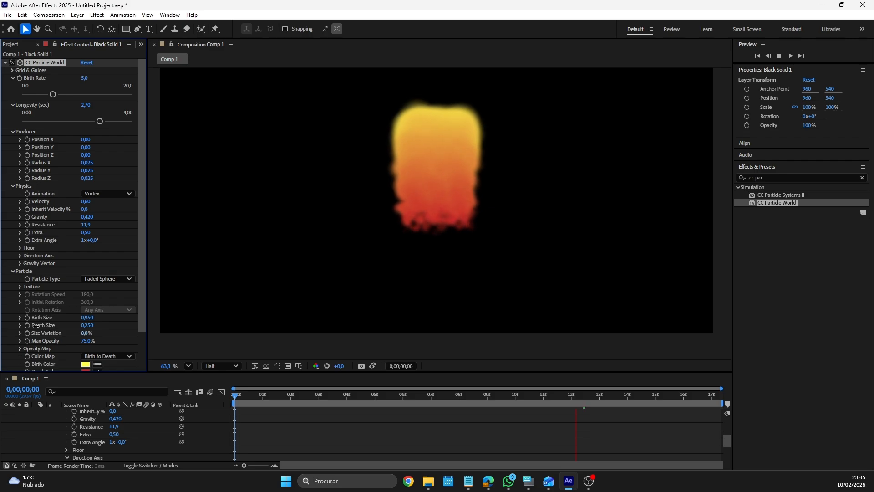
{"action": "left_click_drag", "start_coordinate": [83, 341], "coordinate": [59, 337]}
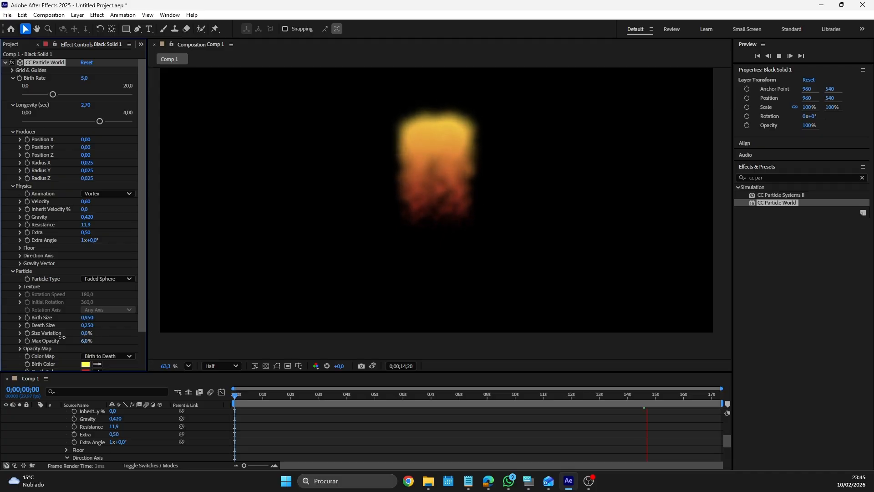
Step: Change the particles' Birth Color to grey and their Death Color to white for a smoke look
{"action": "scroll", "coordinate": [82, 337], "scroll_direction": "down", "scroll_amount": 1}
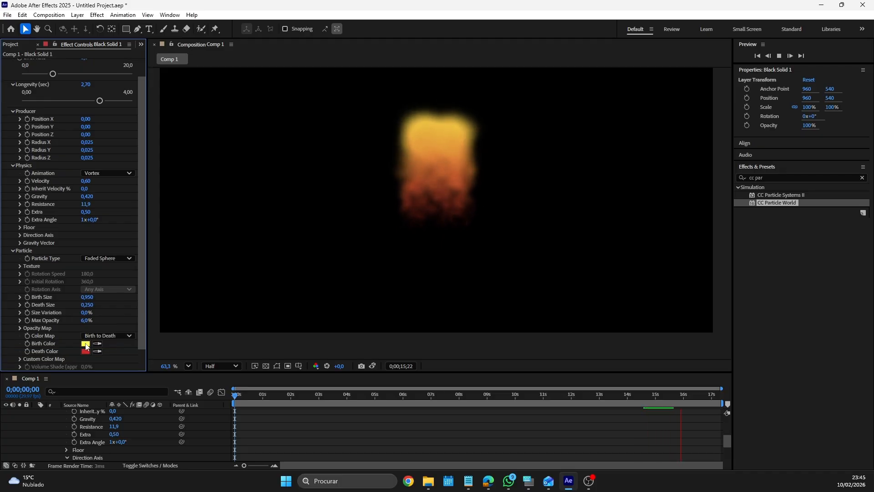
{"action": "left_click", "coordinate": [85, 343]}
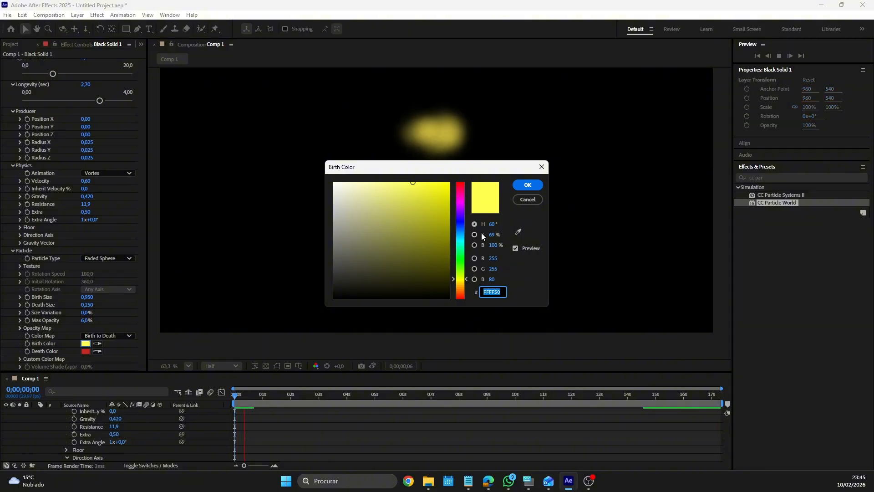
{"action": "left_click_drag", "start_coordinate": [336, 256], "coordinate": [326, 246]}
{"action": "left_click", "coordinate": [527, 187]}
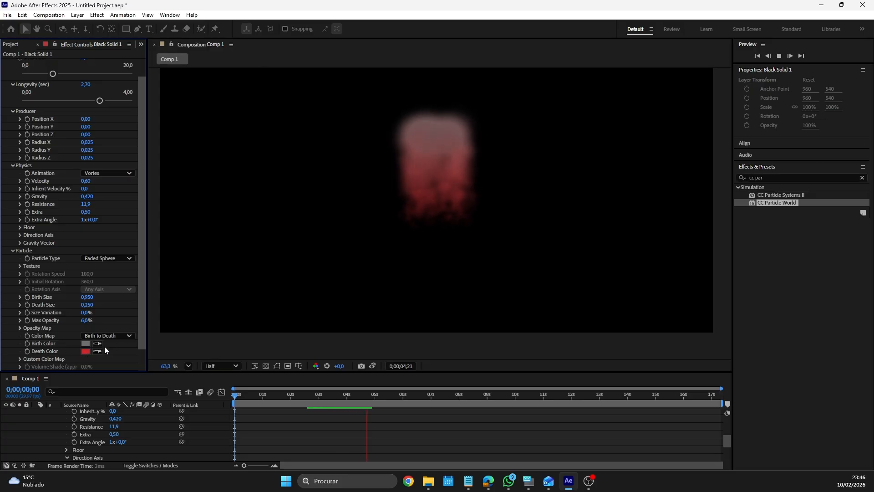
{"action": "left_click", "coordinate": [86, 351]}
{"action": "left_click_drag", "start_coordinate": [427, 208], "coordinate": [319, 187]}
{"action": "left_click", "coordinate": [530, 185]}
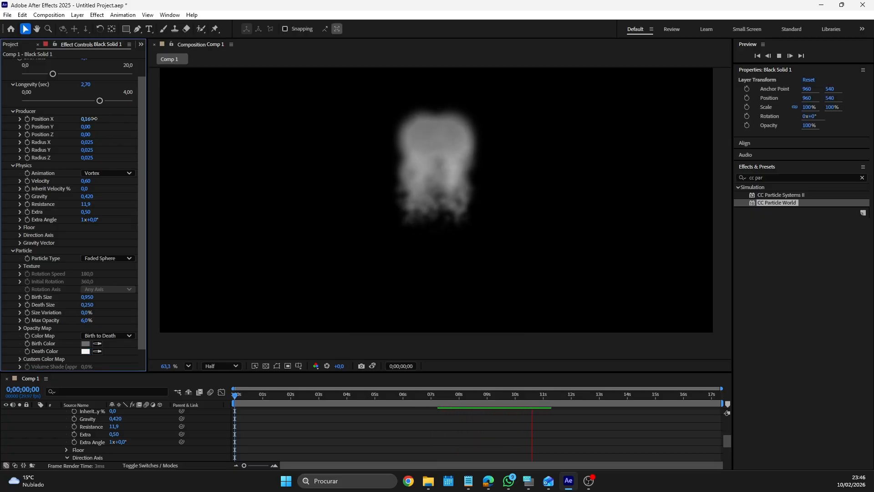
Step: Try shifting the producer's Position X, return it to 0, and set Position Y to 0,14
{"action": "left_click_drag", "start_coordinate": [85, 119], "coordinate": [83, 119]}
{"action": "left_click", "coordinate": [86, 120]}
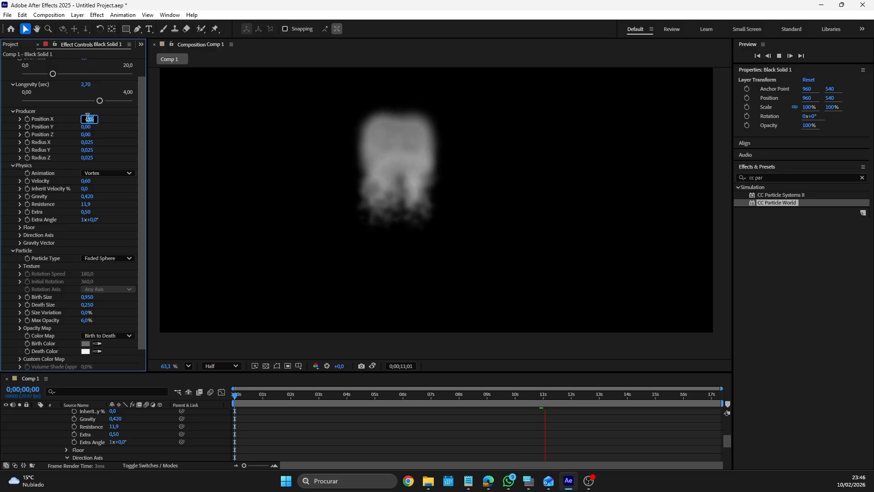
{"action": "type", "text": "0"}
{"action": "key", "text": "Return"}
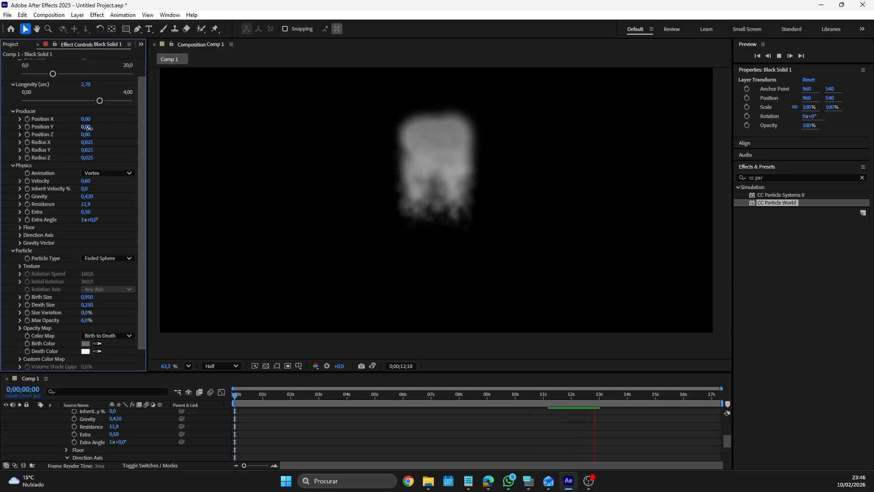
{"action": "left_click_drag", "start_coordinate": [87, 127], "coordinate": [92, 129]}
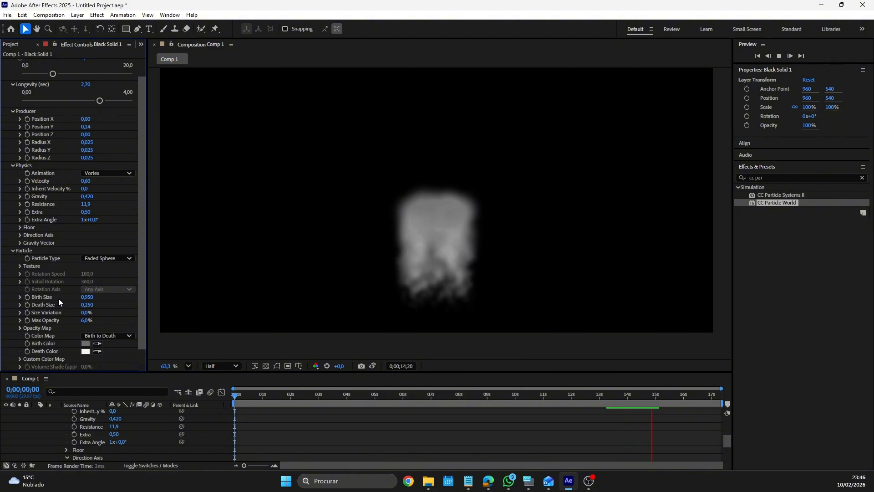
Step: Lower the physics Gravity of the smoke particles
{"action": "scroll", "coordinate": [58, 298], "scroll_direction": "up", "scroll_amount": 2}
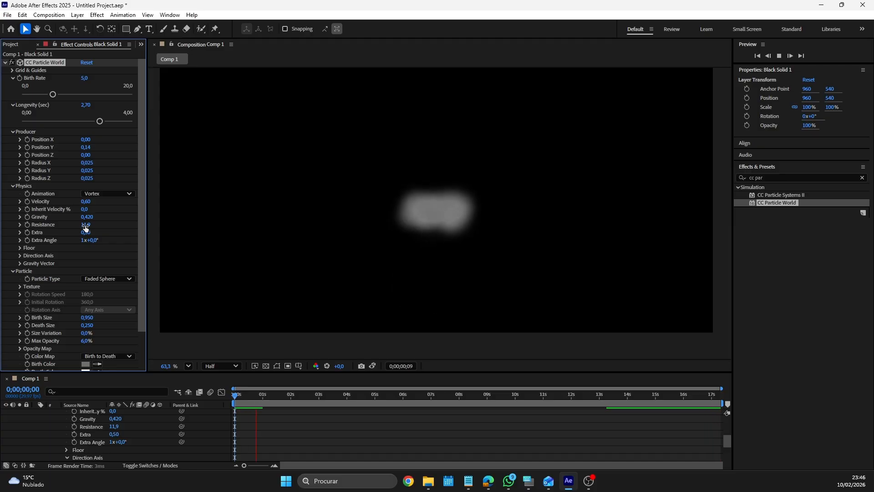
{"action": "left_click_drag", "start_coordinate": [86, 217], "coordinate": [67, 202]}
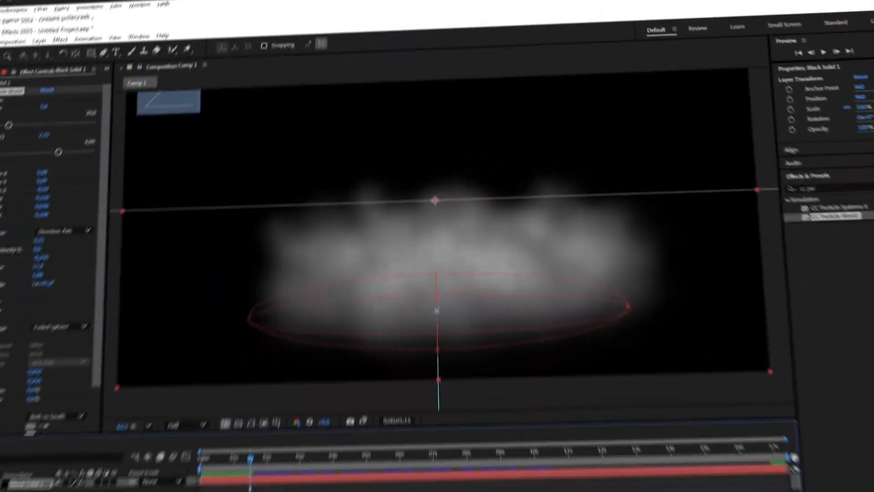
Step: Remove the existing particle effect and apply a fresh CC Particle World to the Black Solid 1 layer
{"action": "key", "text": "Delete"}
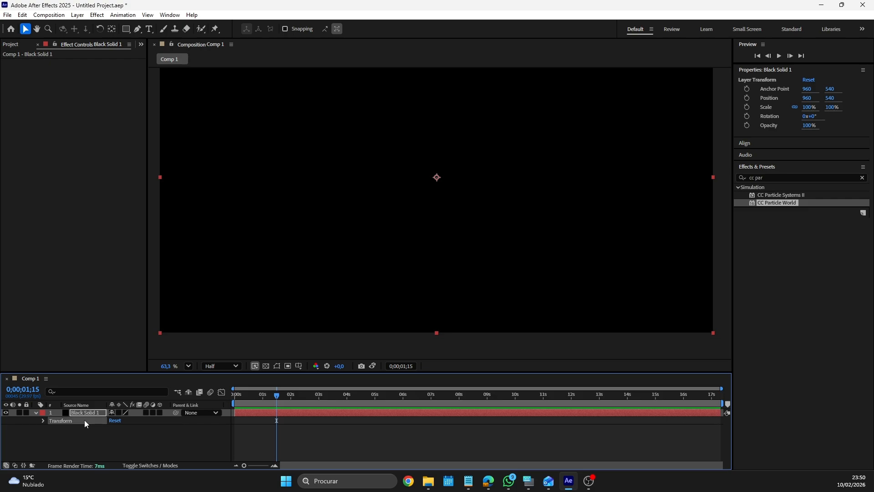
{"action": "left_click_drag", "start_coordinate": [783, 203], "coordinate": [351, 412]}
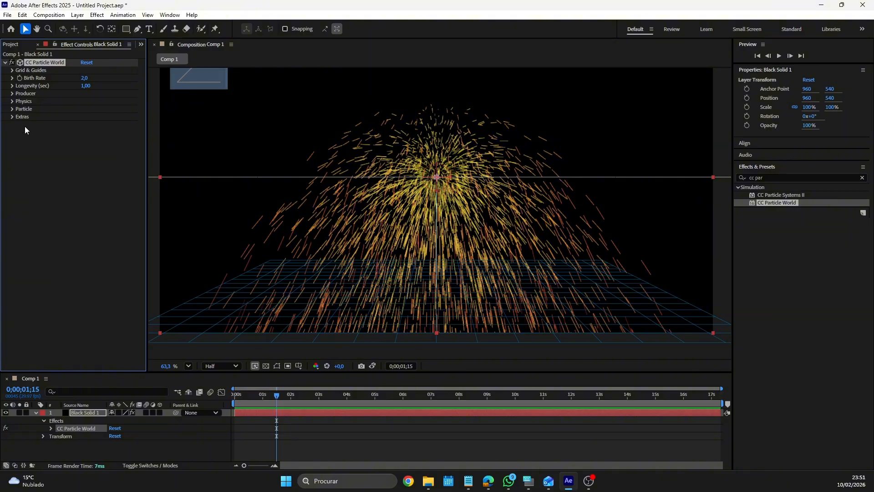
Step: Try shifting the producer's Position X and undo it, and test Position Z at -1, -2 and -0,50
{"action": "left_click", "coordinate": [13, 93]}
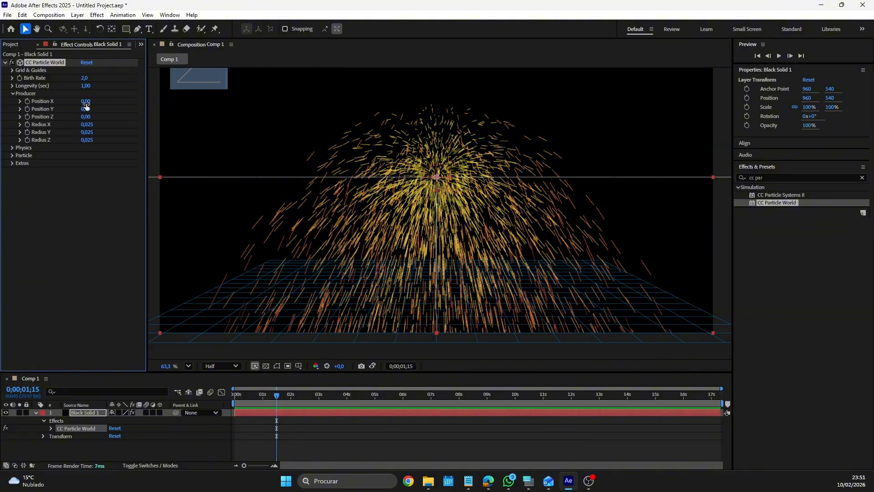
{"action": "left_click_drag", "start_coordinate": [85, 102], "coordinate": [99, 100]}
{"action": "key", "text": "ctrl+z"}
{"action": "left_click", "coordinate": [87, 116]}
{"action": "type", "text": "-1"}
{"action": "key", "text": "Return"}
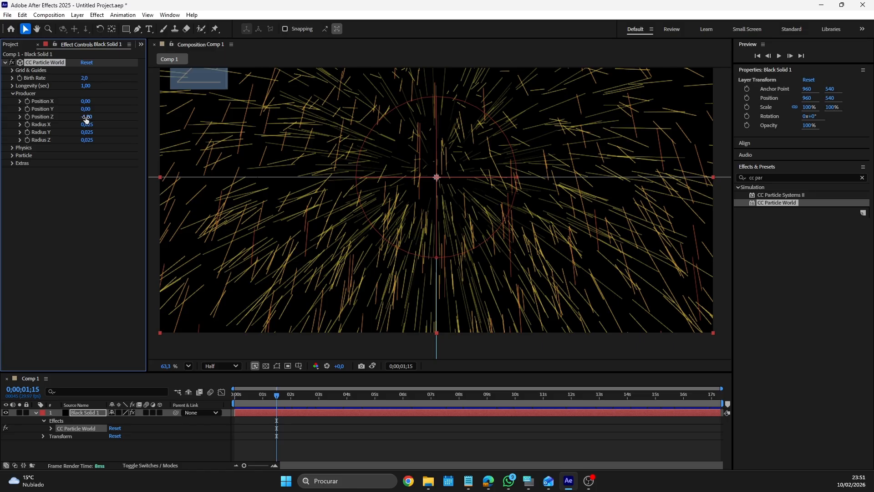
{"action": "left_click", "coordinate": [86, 117]}
{"action": "type", "text": "-2"}
{"action": "key", "text": "Return"}
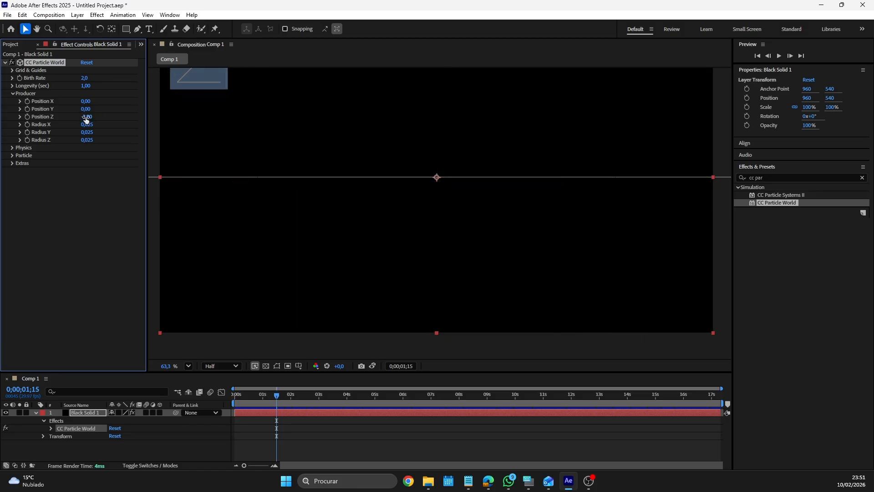
{"action": "left_click", "coordinate": [86, 117]}
{"action": "type", "text": "-0.5"}
{"action": "key", "text": "Return"}
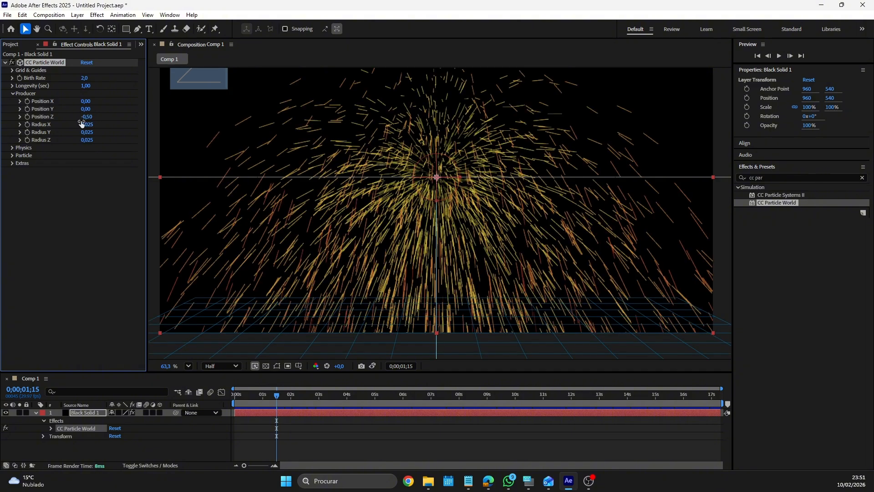
Step: Set the producer's Radius X to 0,150, Radius Y to 0,050 and Radius Z to 0,100
{"action": "left_click", "coordinate": [89, 125]}
{"action": "type", "text": "0.15"}
{"action": "key", "text": "Return"}
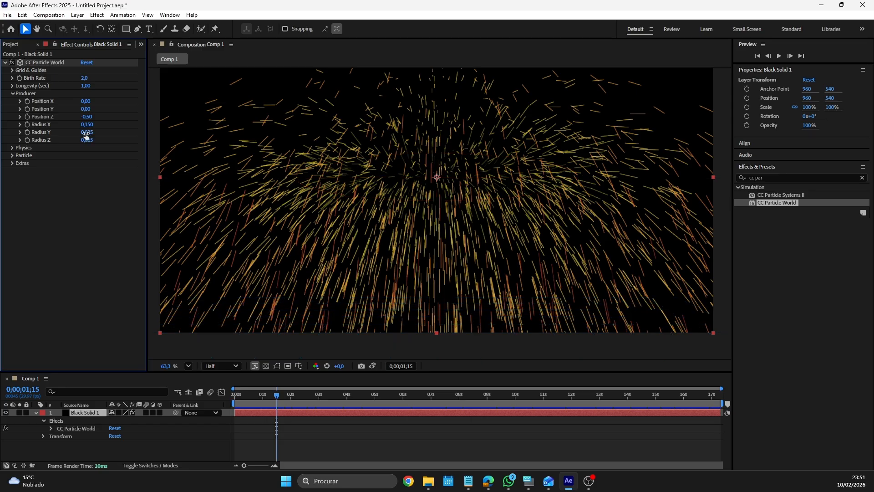
{"action": "left_click", "coordinate": [88, 133]}
{"action": "type", "text": "0"}
{"action": "key", "text": "Return"}
{"action": "left_click", "coordinate": [90, 141]}
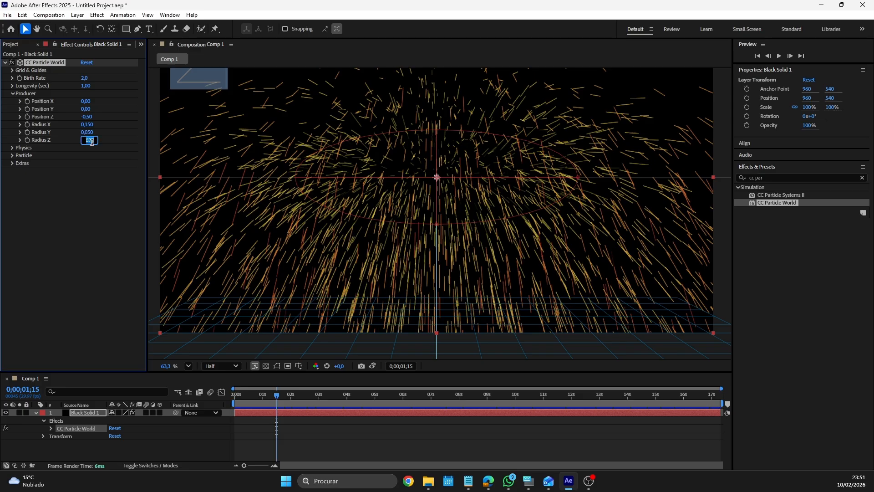
{"action": "type", "text": "0,1"}
{"action": "key", "text": "Return"}
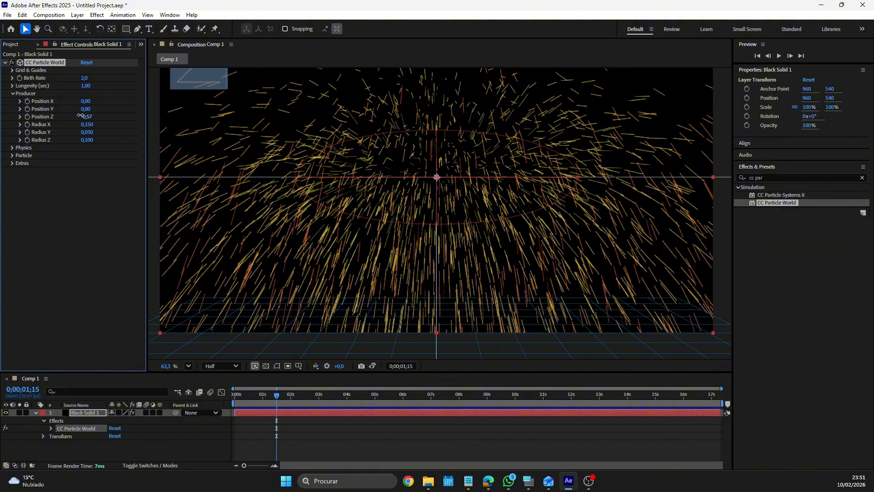
Step: Set the producer's Position Z to 0,14 and switch the physics Animation to Direction Axis
{"action": "left_click_drag", "start_coordinate": [86, 117], "coordinate": [115, 116]}
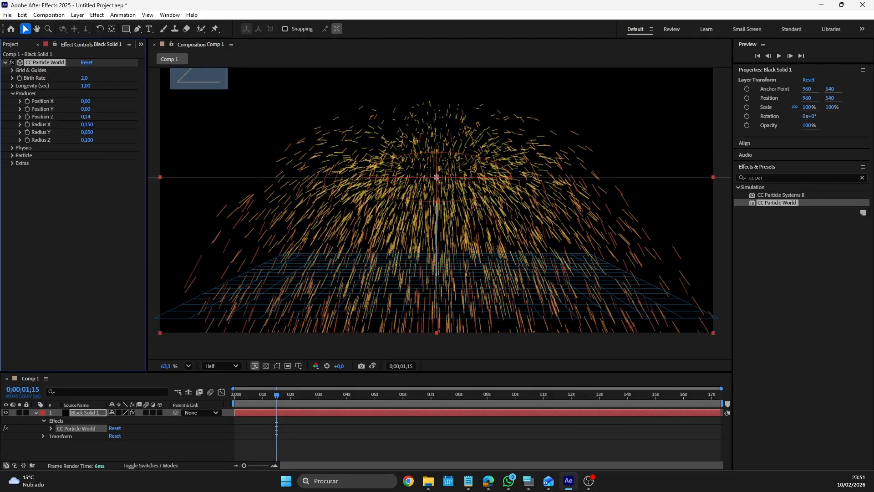
{"action": "left_click", "coordinate": [15, 149]}
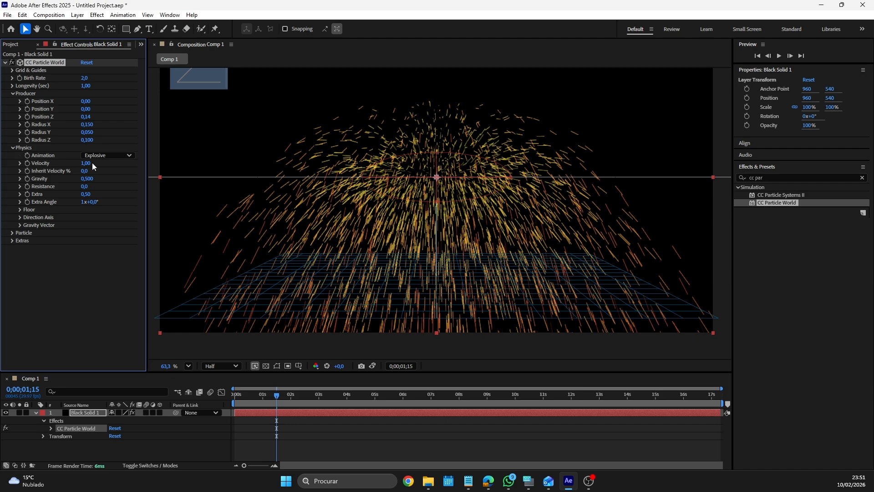
{"action": "left_click", "coordinate": [105, 155]}
{"action": "left_click", "coordinate": [109, 176]}
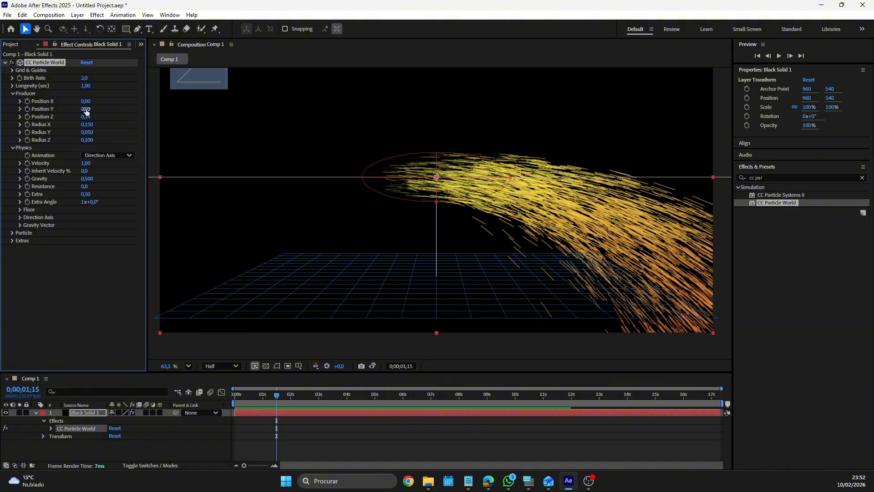
Step: Set the producer's Position Y to 0,12, Radius Y to 0,020 and Radius X to 0,280
{"action": "left_click_drag", "start_coordinate": [86, 109], "coordinate": [88, 123]}
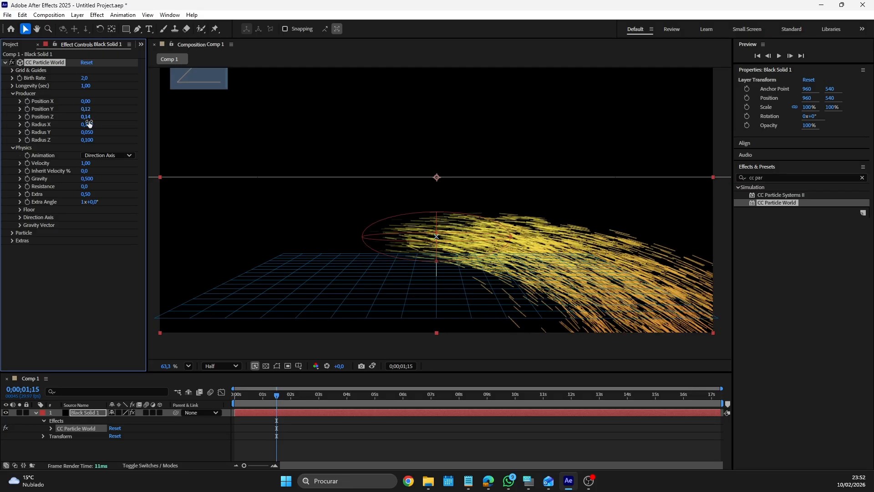
{"action": "left_click_drag", "start_coordinate": [88, 132], "coordinate": [87, 132]}
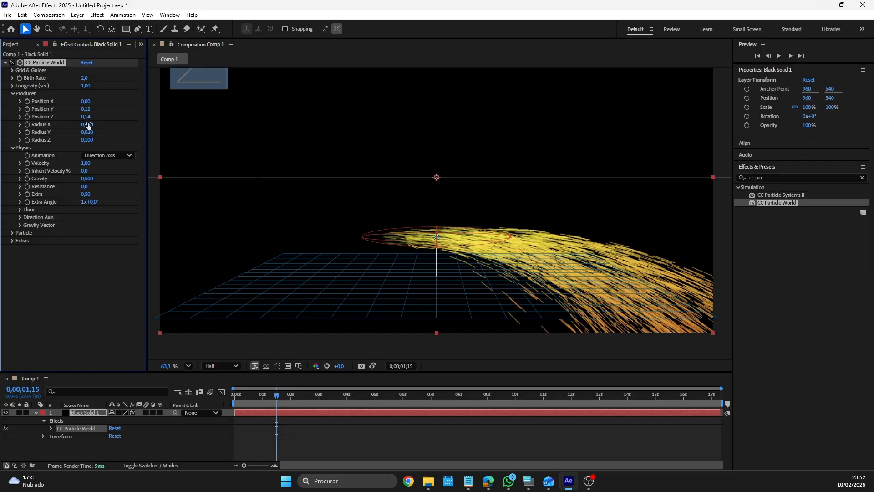
{"action": "left_click_drag", "start_coordinate": [86, 124], "coordinate": [96, 124]}
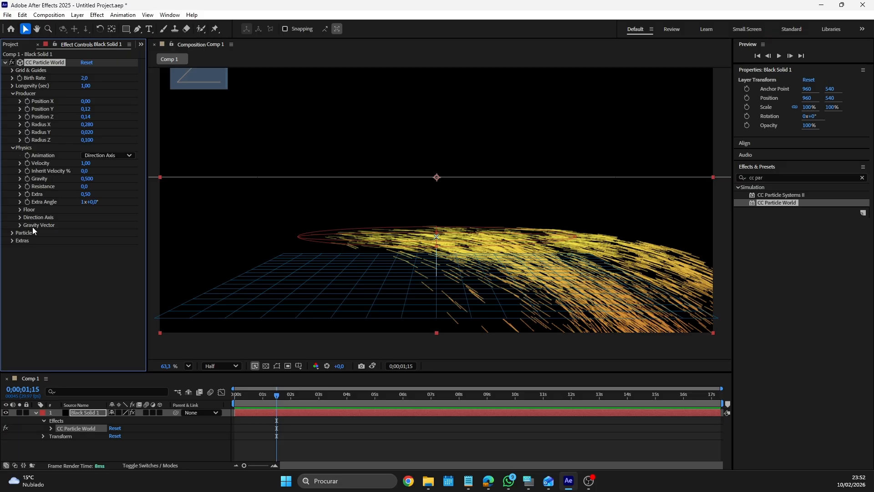
Step: Reduce the physics Velocity, trying 0,10 and settling on 0,20
{"action": "left_click", "coordinate": [84, 166]}
{"action": "type", "text": "0"}
{"action": "key", "text": "Return"}
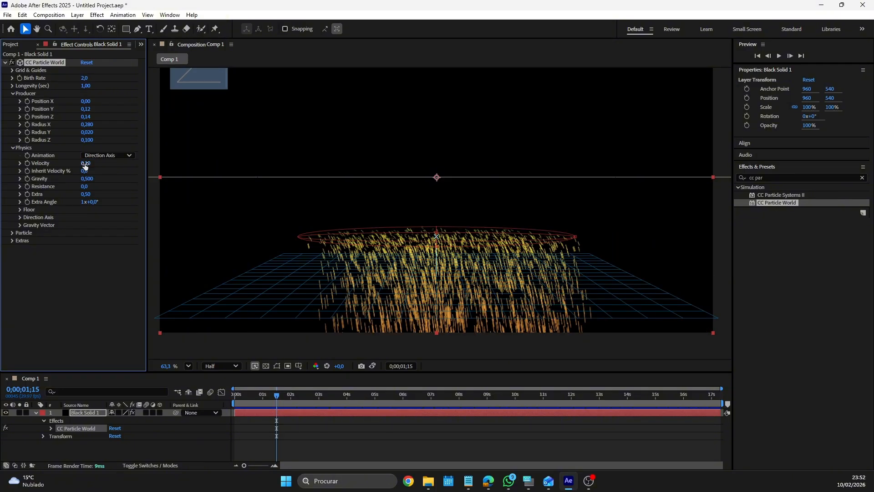
{"action": "left_click", "coordinate": [84, 164]}
{"action": "type", "text": "0"}
{"action": "key", "text": "Return"}
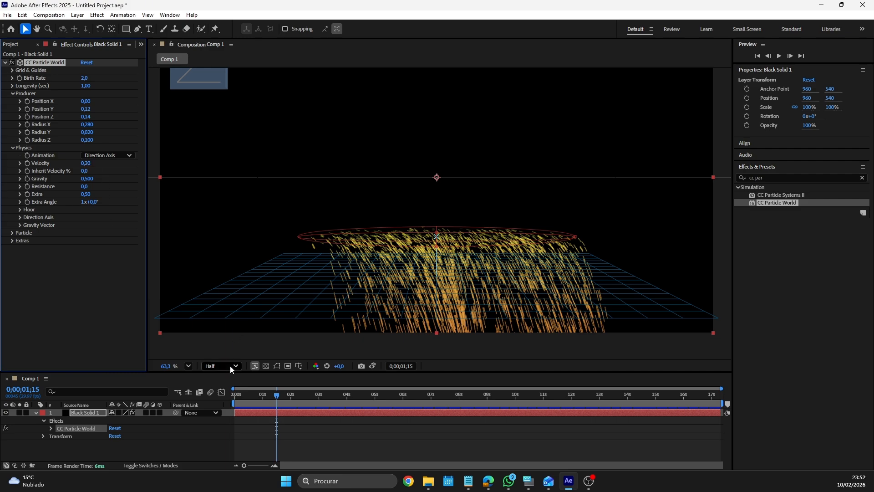
Step: Preview the particle animation from the beginning of the timeline
{"action": "left_click_drag", "start_coordinate": [244, 395], "coordinate": [229, 399]}
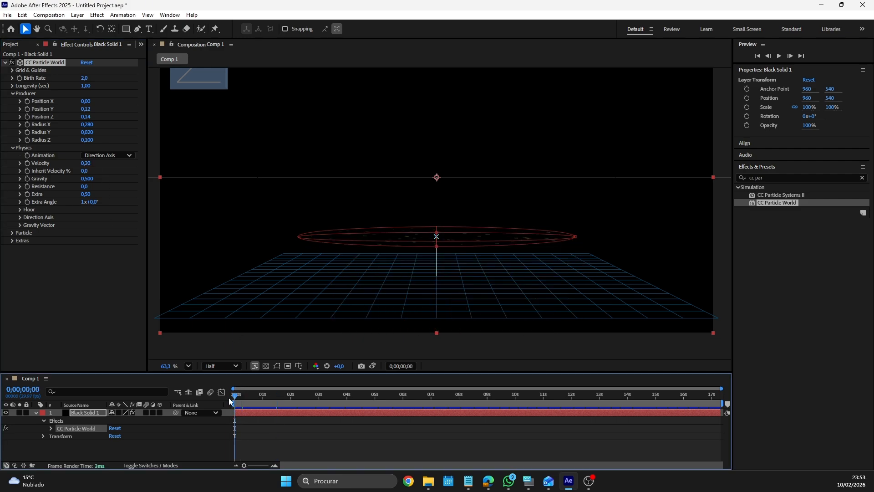
{"action": "key", "text": "space"}
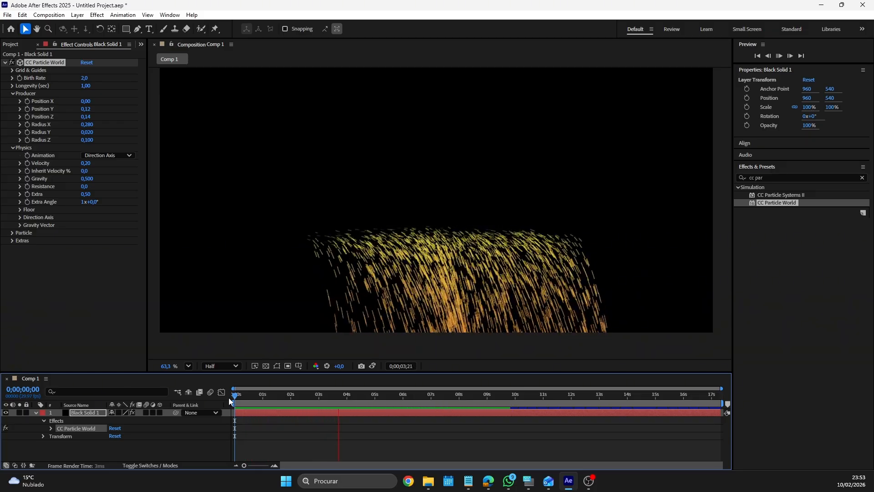
{"action": "key", "text": "space"}
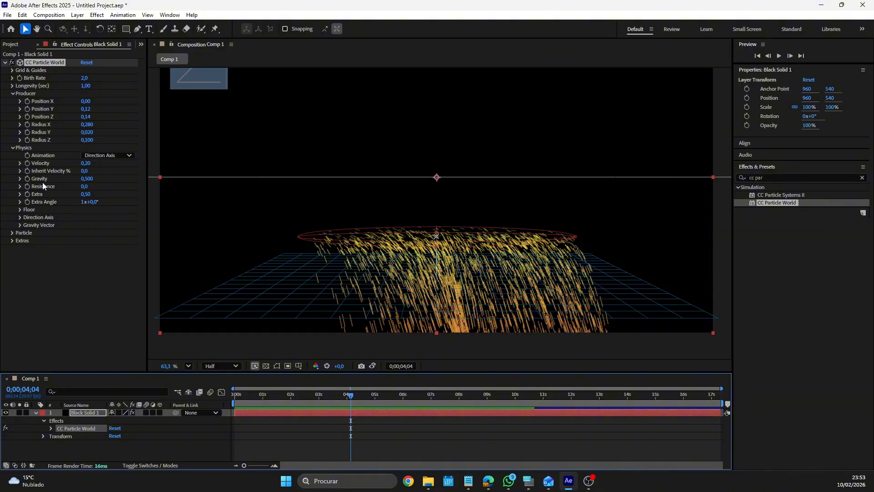
Step: Make the physics Gravity negative so the particles rise, trying -0,050 and settling on -0,200
{"action": "left_click", "coordinate": [90, 179]}
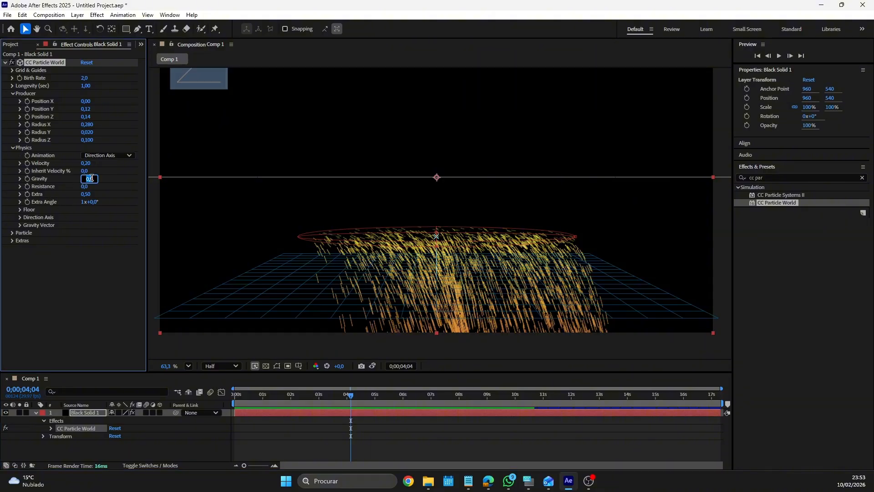
{"action": "type", "text": "-0,05"}
{"action": "key", "text": "Return"}
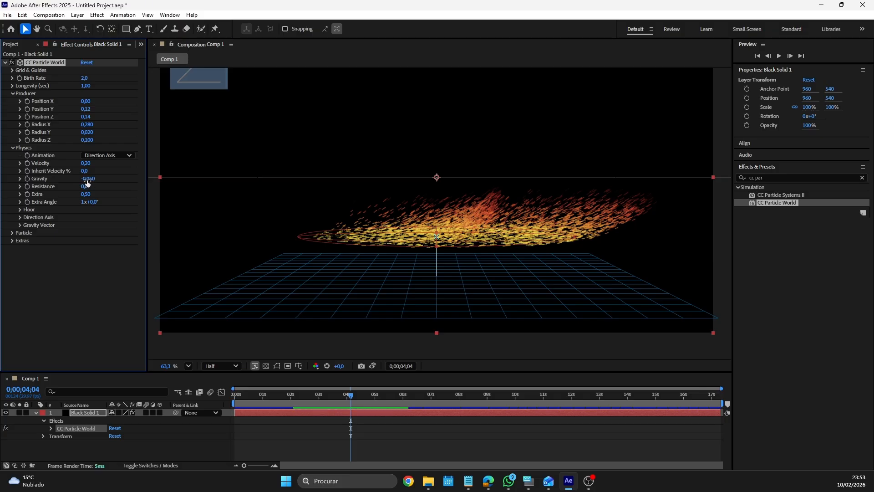
{"action": "left_click", "coordinate": [84, 180]}
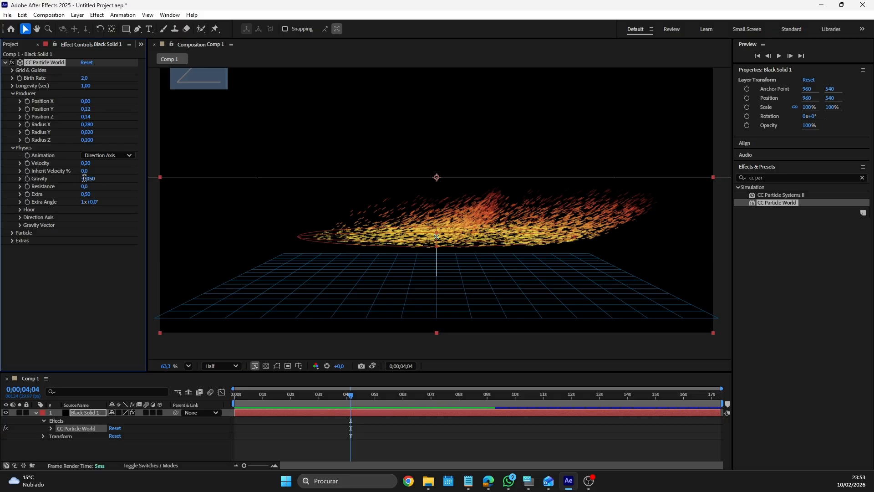
{"action": "type", "text": "-0,2"}
{"action": "key", "text": "Return"}
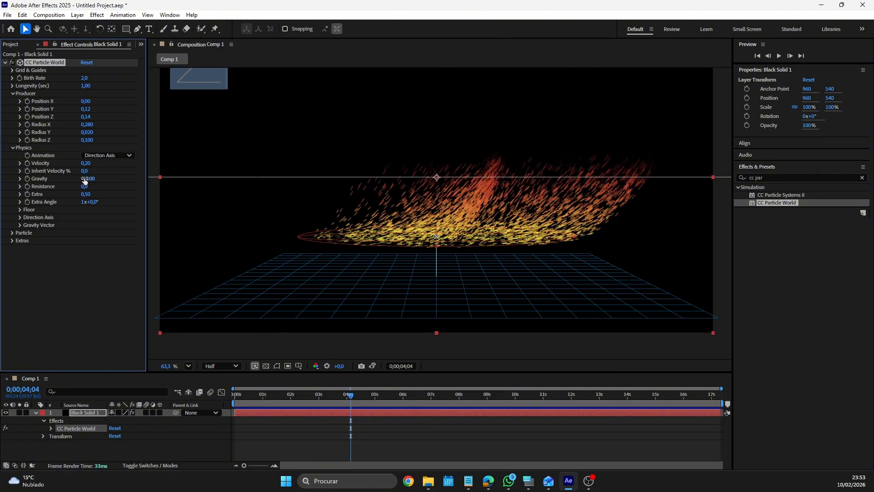
Step: Set the physics Gravity to -0,100 and raise Resistance, trying 1,0 and settling on 2,0
{"action": "left_click_drag", "start_coordinate": [239, 392], "coordinate": [247, 409]}
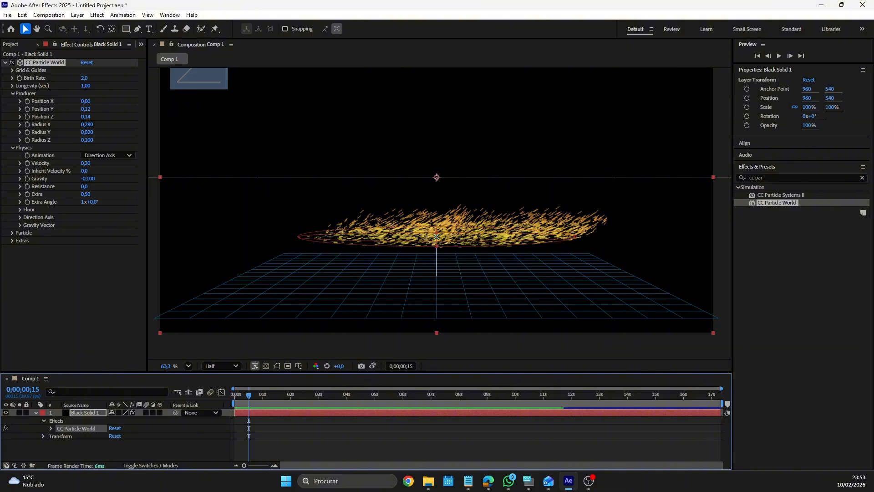
{"action": "left_click", "coordinate": [84, 187]}
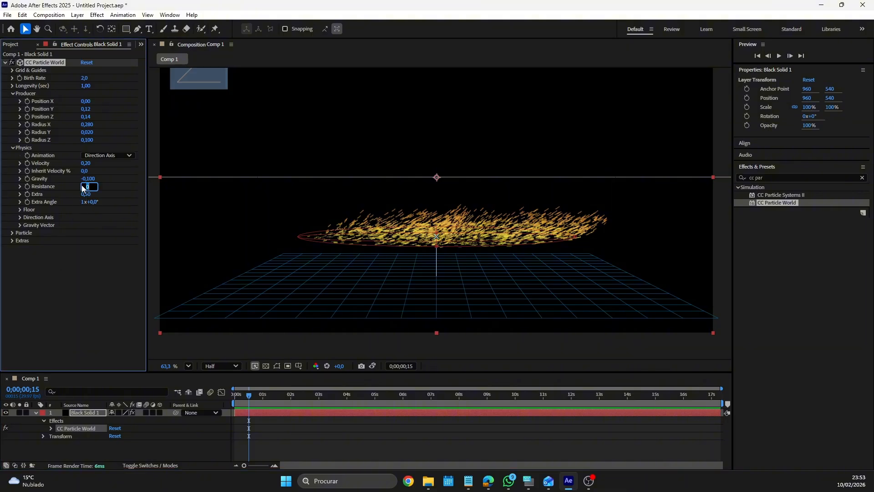
{"action": "type", "text": "1"}
{"action": "key", "text": "Return"}
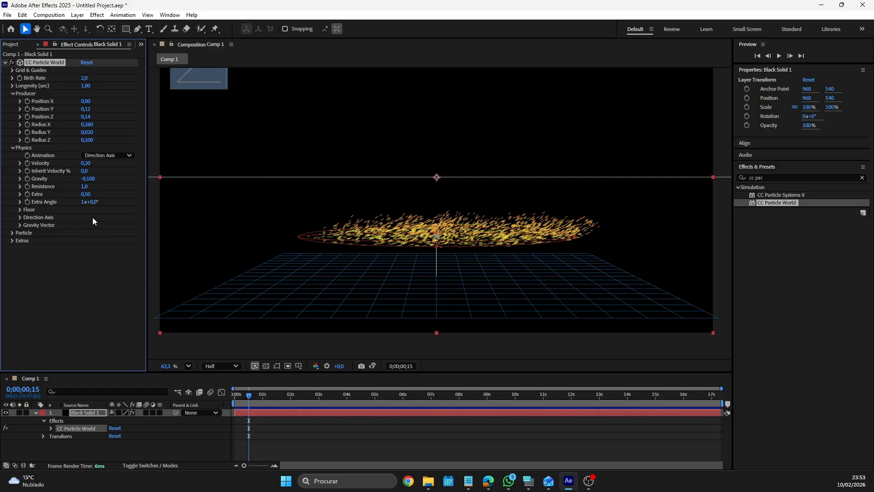
{"action": "left_click", "coordinate": [84, 186]}
{"action": "type", "text": "2"}
{"action": "key", "text": "Return"}
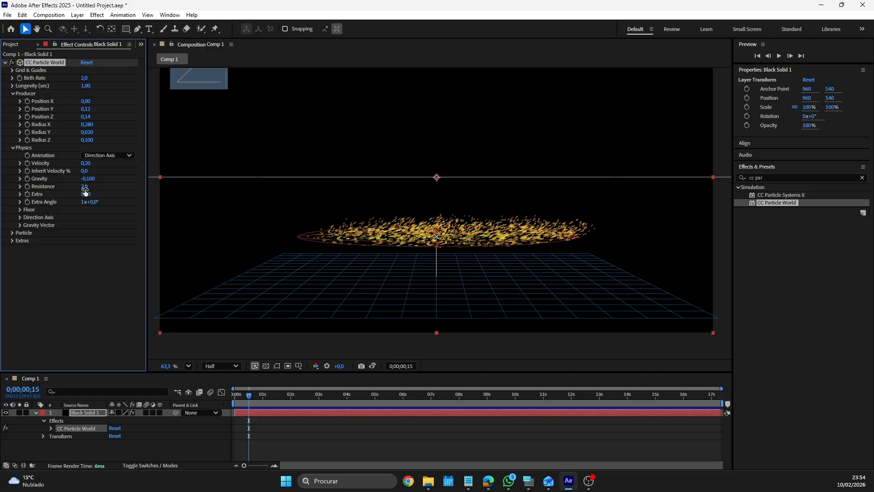
Step: Preview the particle motion from the start of the timeline
{"action": "left_click", "coordinate": [256, 394]}
{"action": "left_click_drag", "start_coordinate": [256, 394], "coordinate": [234, 394]}
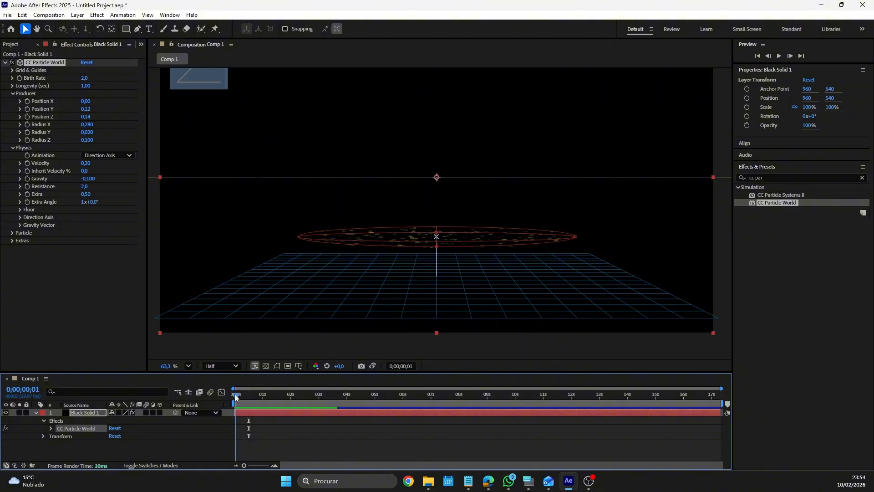
{"action": "key", "text": "space"}
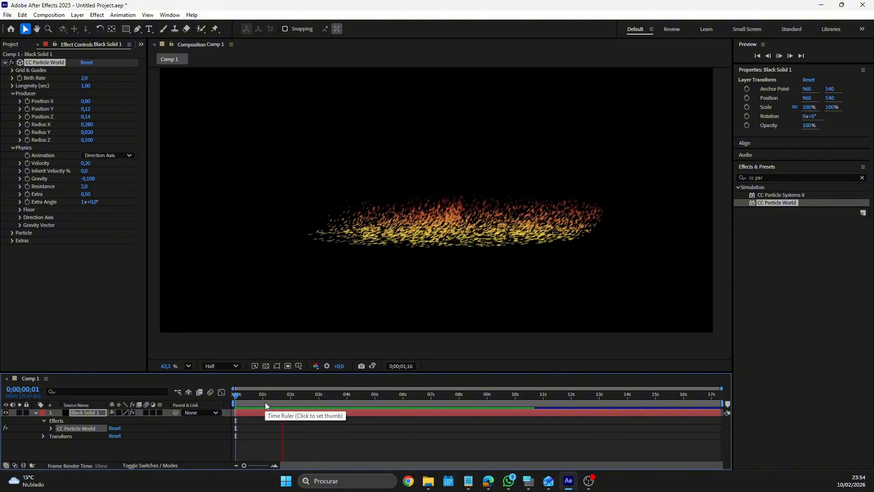
{"action": "key", "text": "space"}
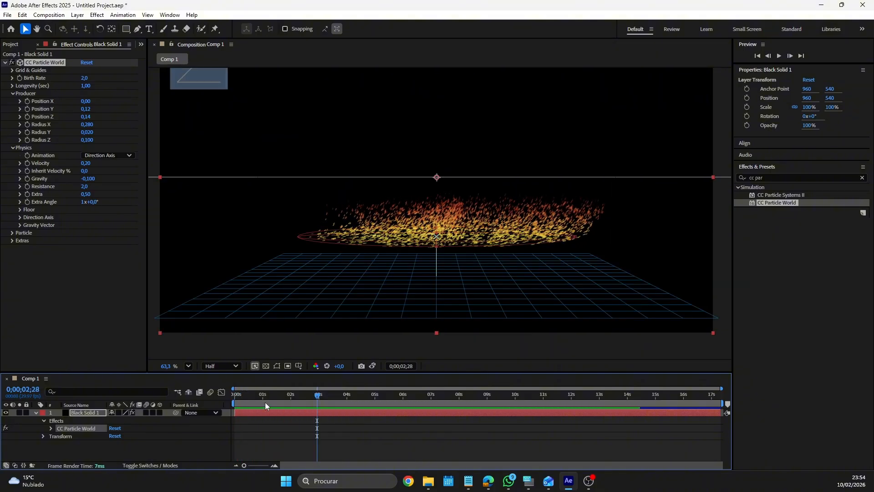
Step: Set the physics Extra to 0,30 and preview the particles from the start of the timeline
{"action": "left_click", "coordinate": [89, 196]}
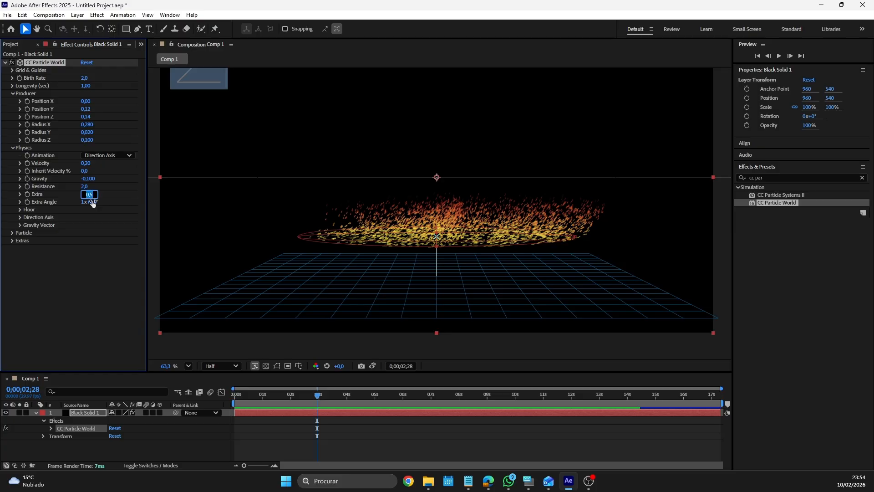
{"action": "type", "text": "0,30"}
{"action": "key", "text": "Return"}
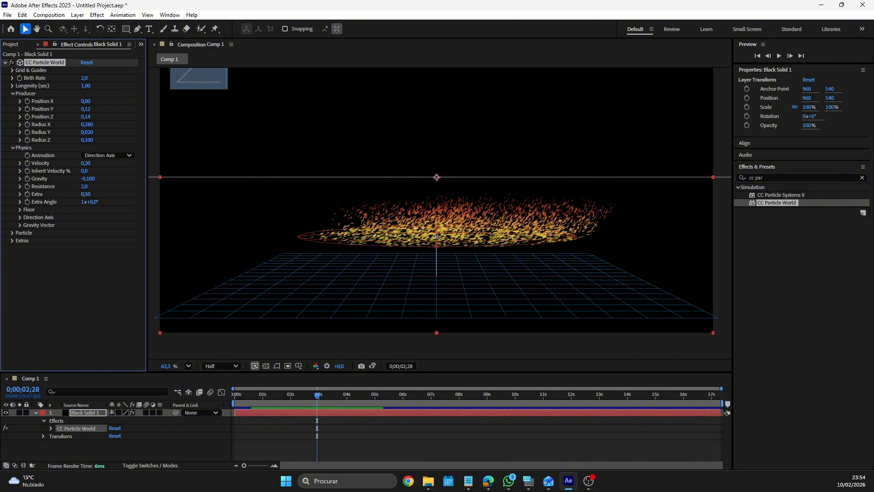
{"action": "left_click_drag", "start_coordinate": [239, 397], "coordinate": [231, 398]}
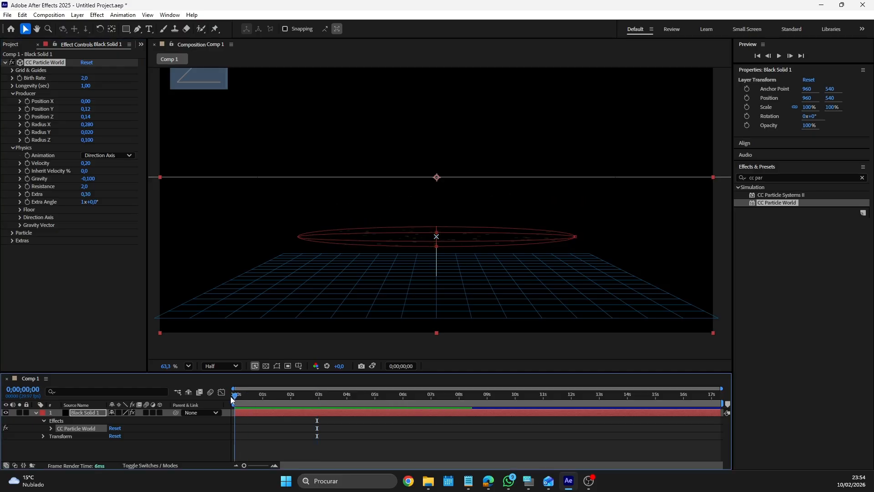
{"action": "key", "text": "space"}
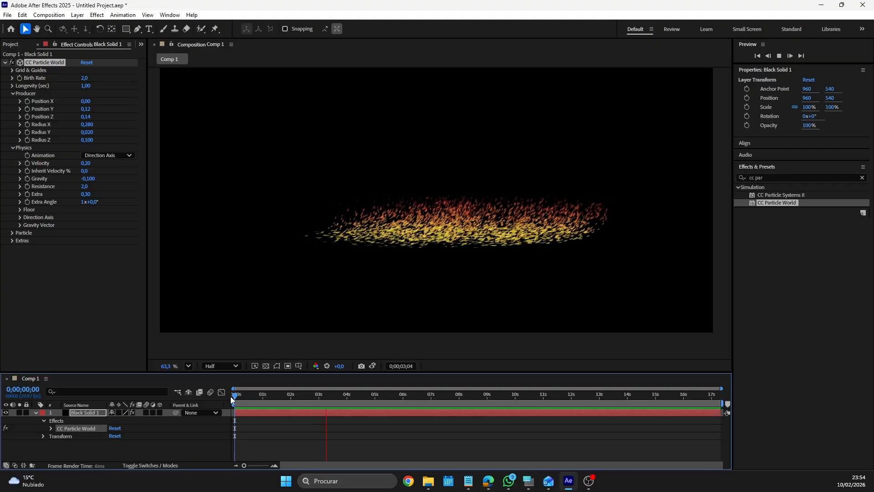
{"action": "key", "text": "space"}
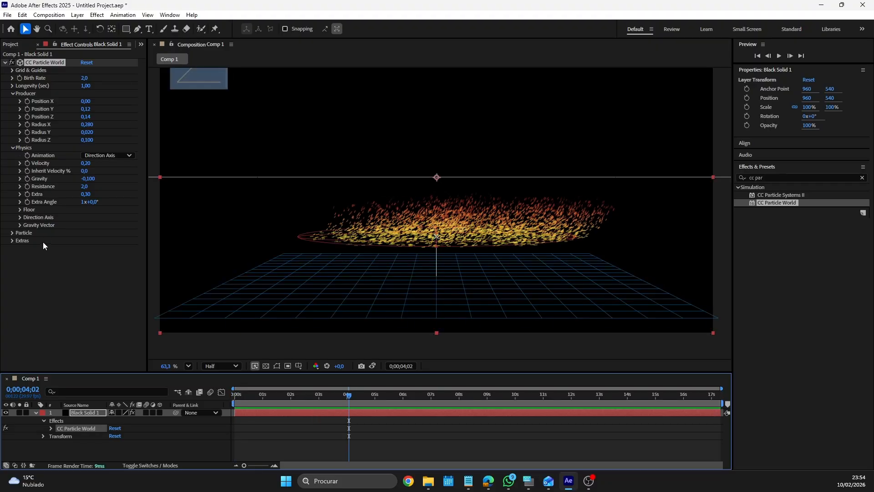
Step: Change the Particle Type to Faded Sphere
{"action": "left_click", "coordinate": [12, 233]}
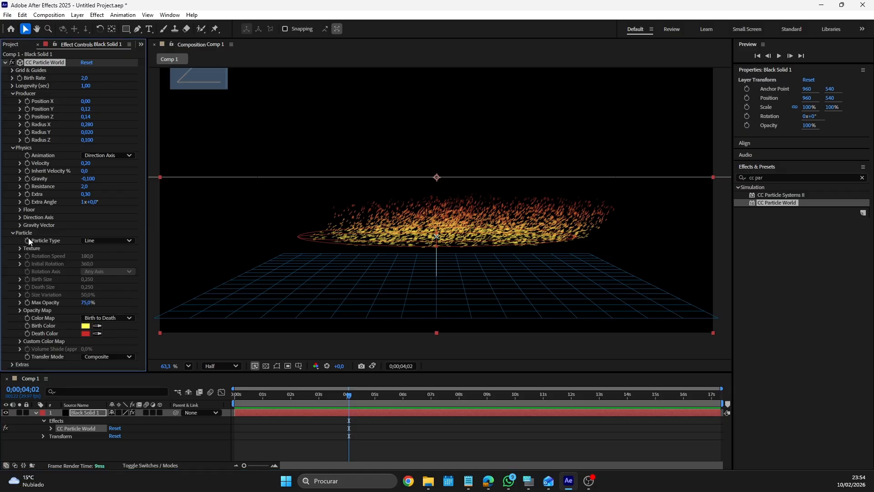
{"action": "left_click", "coordinate": [100, 242]}
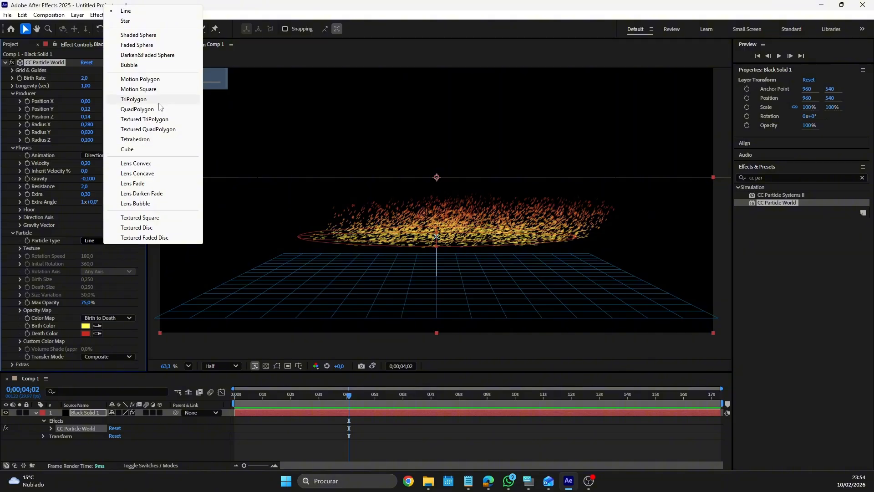
{"action": "left_click", "coordinate": [144, 45]}
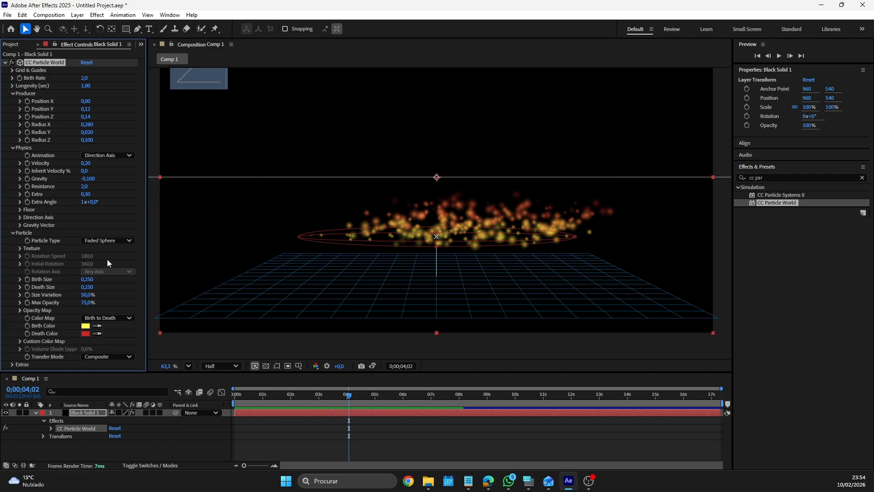
Step: Adjust the Birth Rate, trying 0,5, previewing the animation at 5,3 and settling on 0,7
{"action": "left_click", "coordinate": [12, 77]}
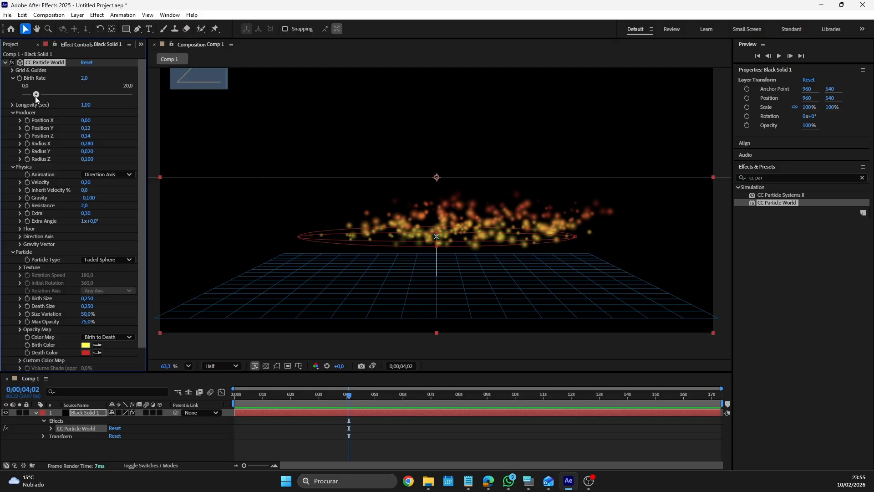
{"action": "left_click_drag", "start_coordinate": [35, 96], "coordinate": [26, 99]}
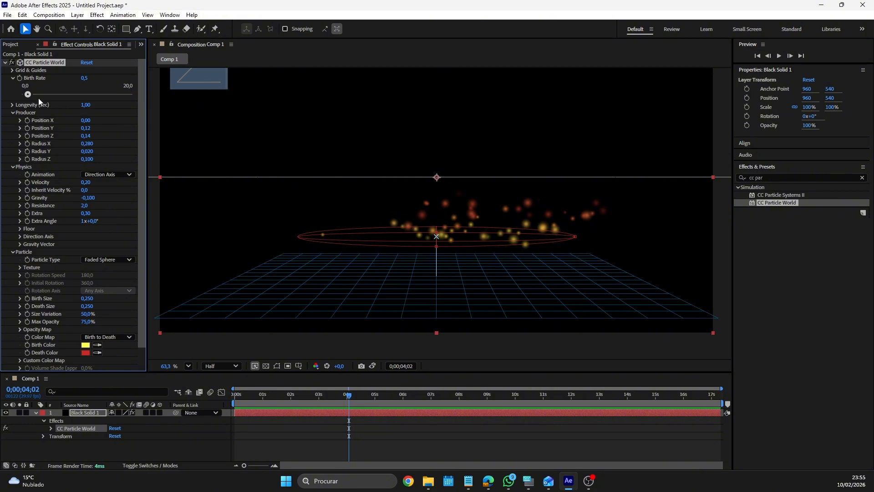
{"action": "left_click_drag", "start_coordinate": [28, 96], "coordinate": [55, 96]}
{"action": "left_click_drag", "start_coordinate": [54, 97], "coordinate": [53, 97]}
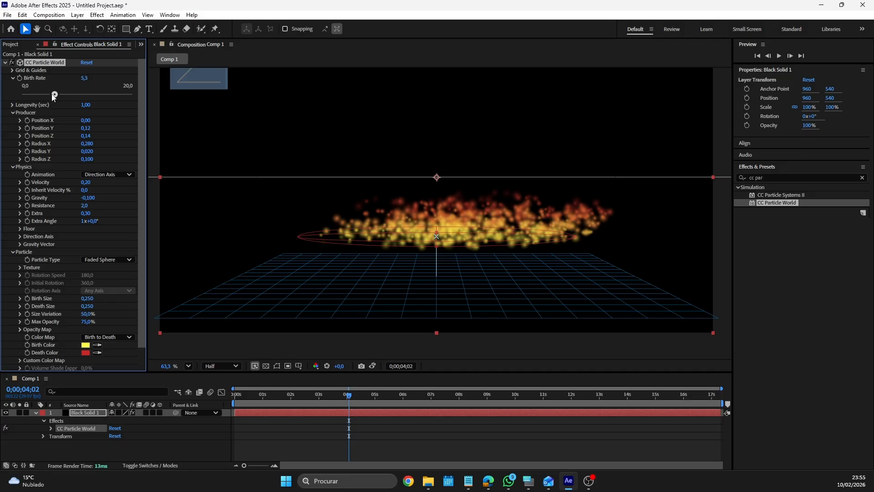
{"action": "left_click_drag", "start_coordinate": [258, 397], "coordinate": [226, 398]}
{"action": "key", "text": "space"}
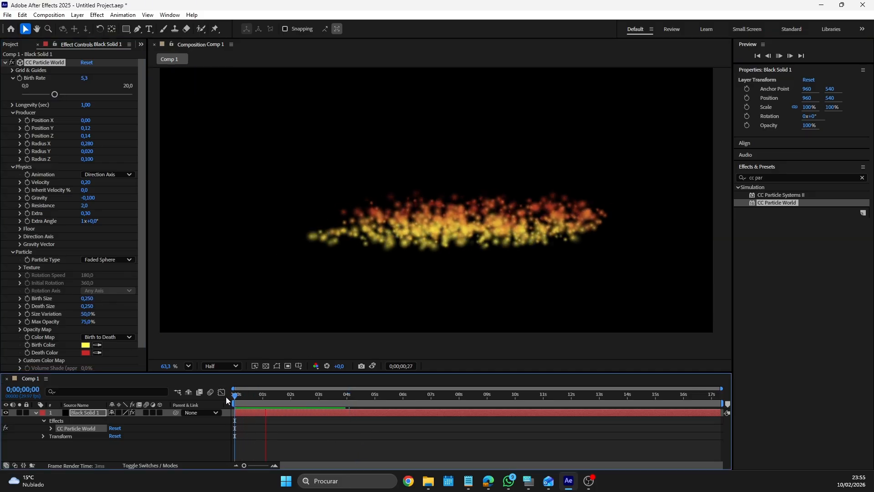
{"action": "key", "text": "space"}
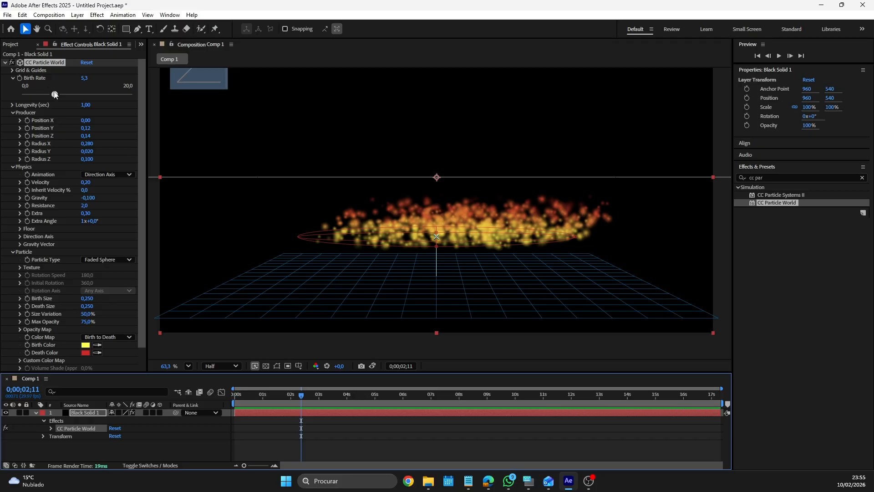
{"action": "left_click_drag", "start_coordinate": [54, 94], "coordinate": [29, 94]}
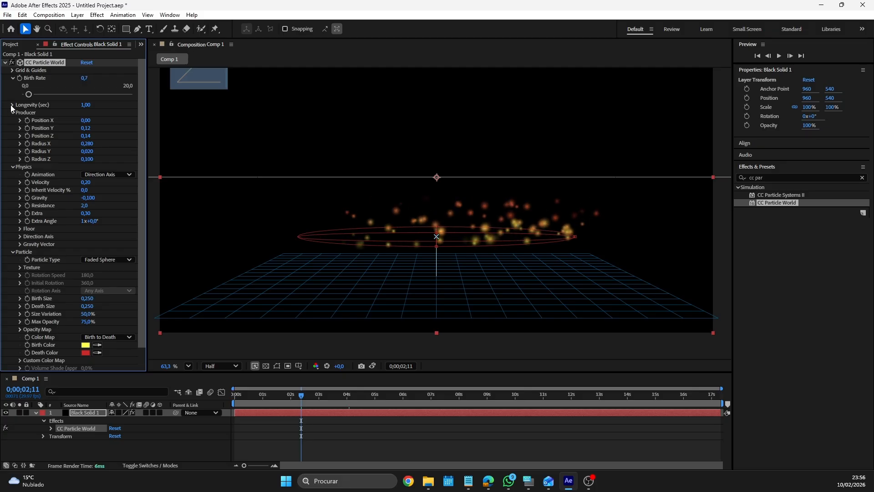
Step: Increase the particles' Longevity, trying 2,90 and settling on 5,00 seconds
{"action": "left_click", "coordinate": [12, 105]}
{"action": "left_click_drag", "start_coordinate": [51, 121], "coordinate": [105, 122]}
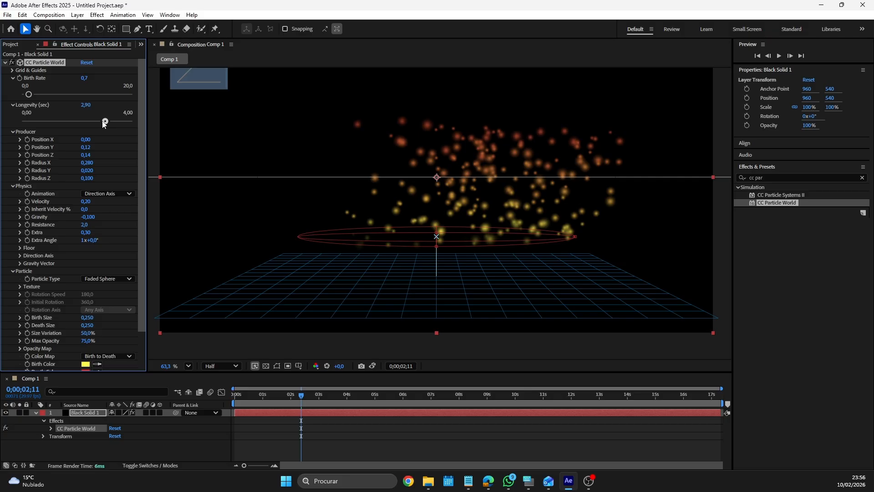
{"action": "left_click_drag", "start_coordinate": [105, 122], "coordinate": [129, 121]}
{"action": "left_click", "coordinate": [86, 105]}
{"action": "type", "text": "5"}
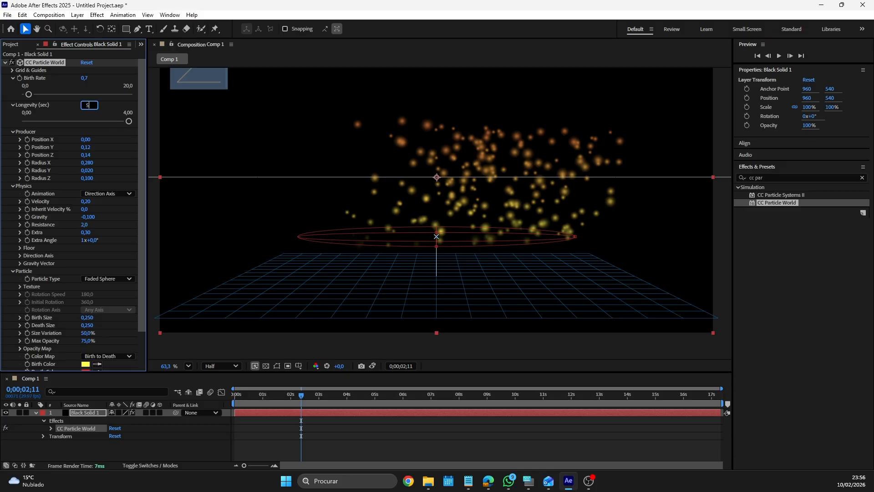
{"action": "key", "text": "Return"}
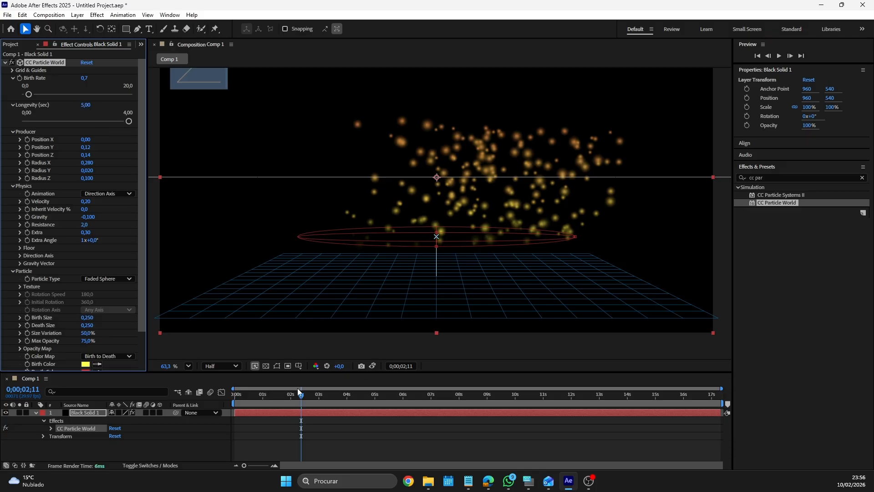
Step: Play the longer-lived particles from the beginning of the composition
{"action": "left_click_drag", "start_coordinate": [301, 394], "coordinate": [225, 403]}
{"action": "key", "text": "space"}
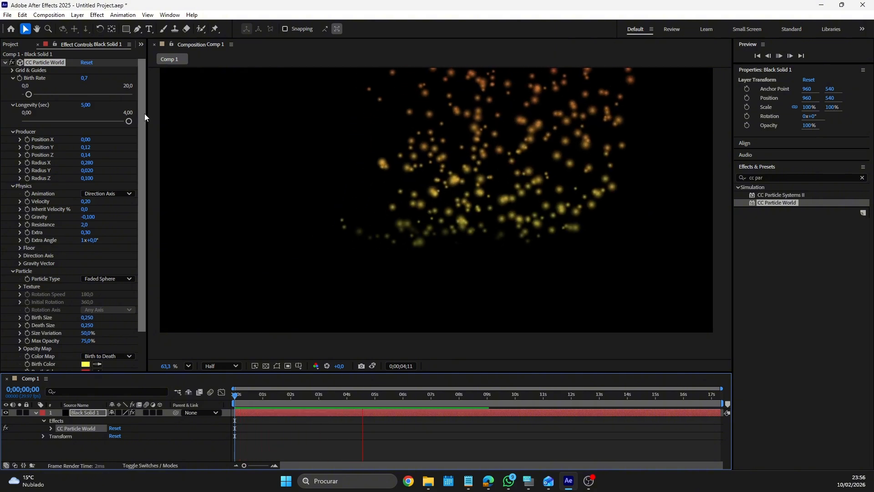
{"action": "key", "text": "space"}
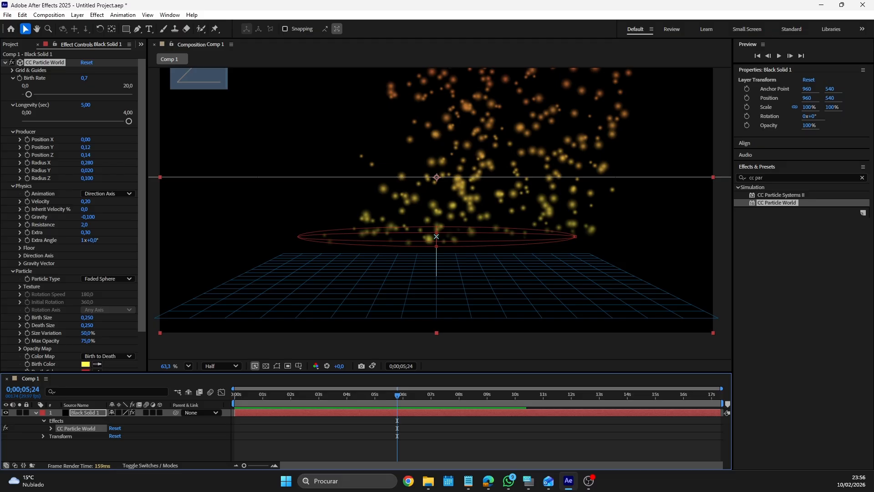
Step: Set the particles' Birth Size and Death Size to 0,100 and Size Variation to 81,0%
{"action": "scroll", "coordinate": [83, 276], "scroll_direction": "down", "scroll_amount": 1}
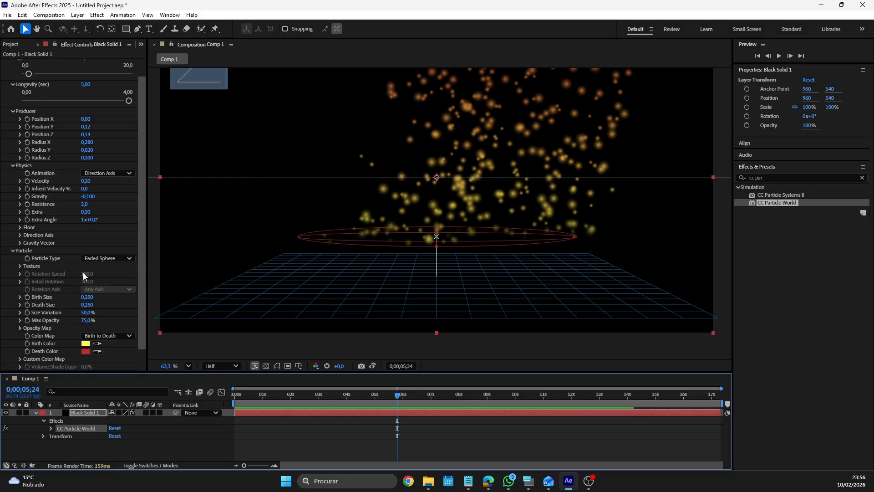
{"action": "scroll", "coordinate": [83, 275], "scroll_direction": "down", "scroll_amount": 1}
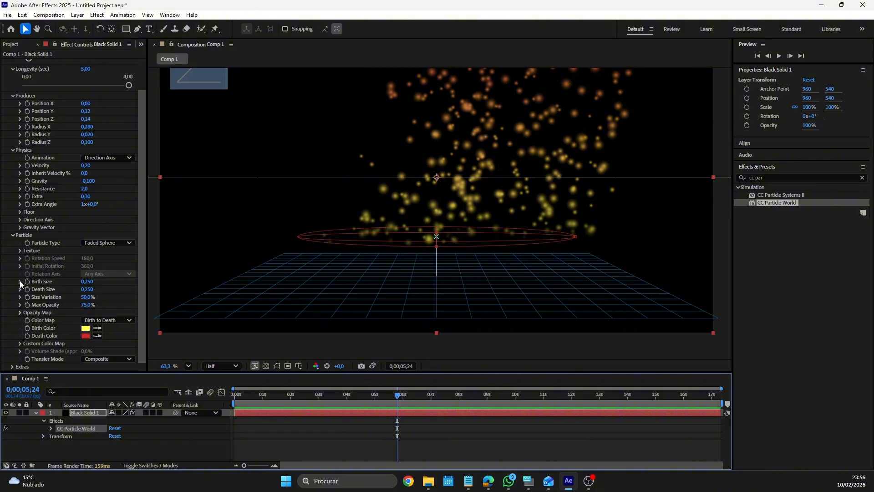
{"action": "scroll", "coordinate": [20, 281], "scroll_direction": "up", "scroll_amount": 2}
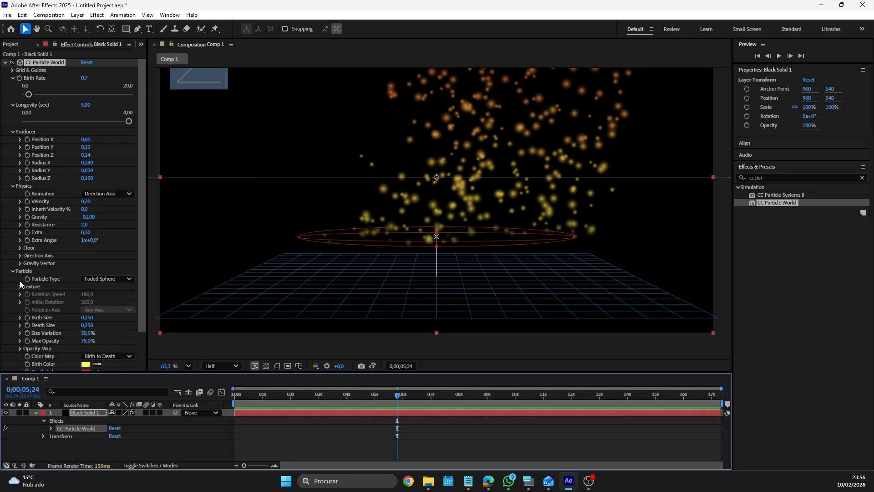
{"action": "scroll", "coordinate": [20, 281], "scroll_direction": "down", "scroll_amount": 2}
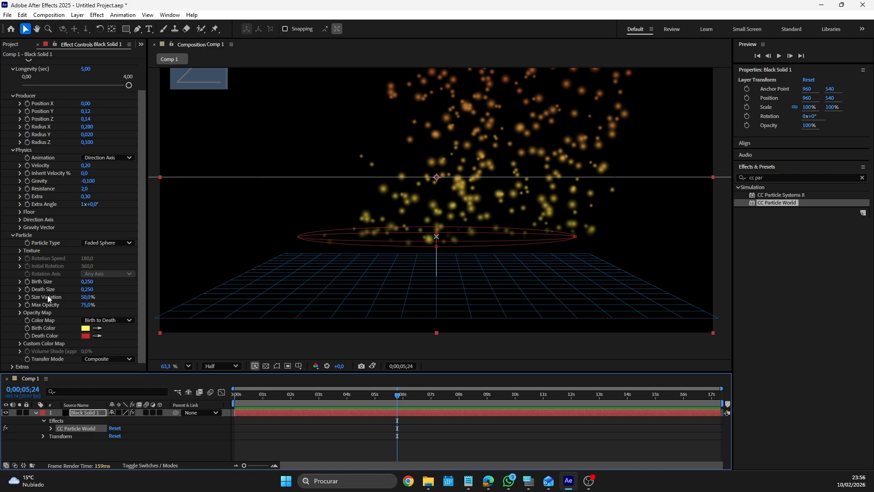
{"action": "left_click", "coordinate": [89, 281]}
{"action": "type", "text": "0.05"}
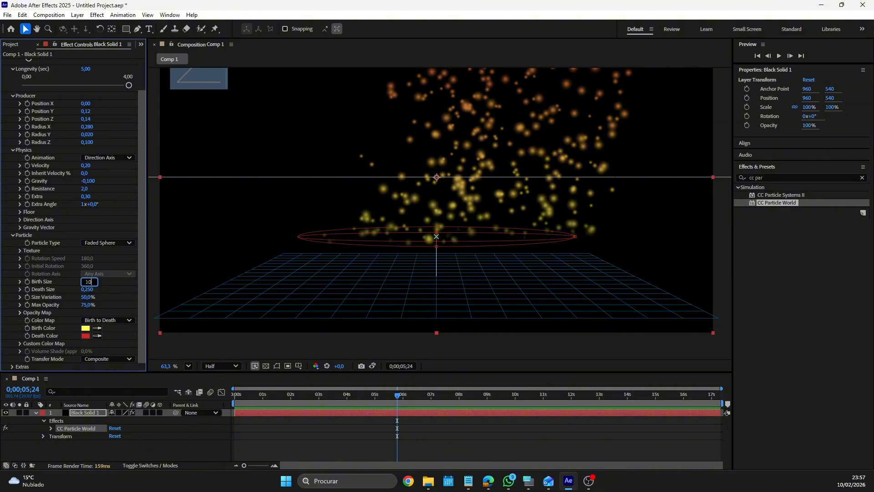
{"action": "key", "text": "Return"}
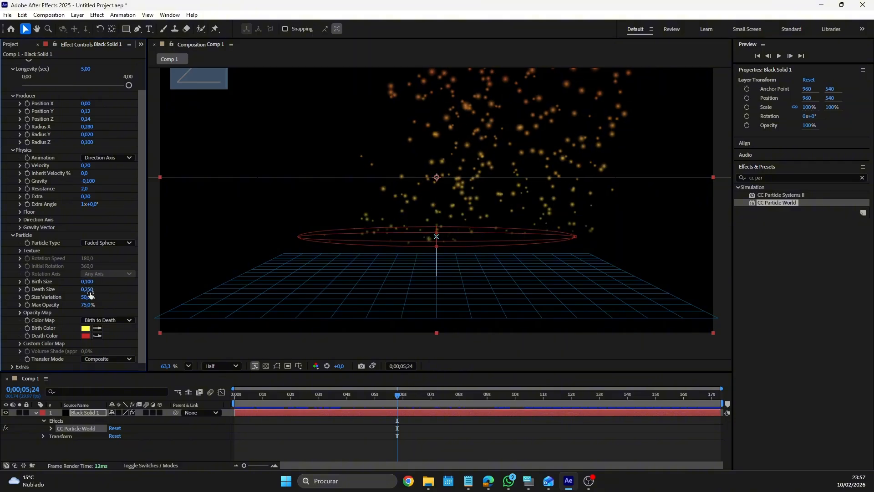
{"action": "left_click", "coordinate": [89, 289]}
{"action": "type", "text": "0,1"}
{"action": "key", "text": "Return"}
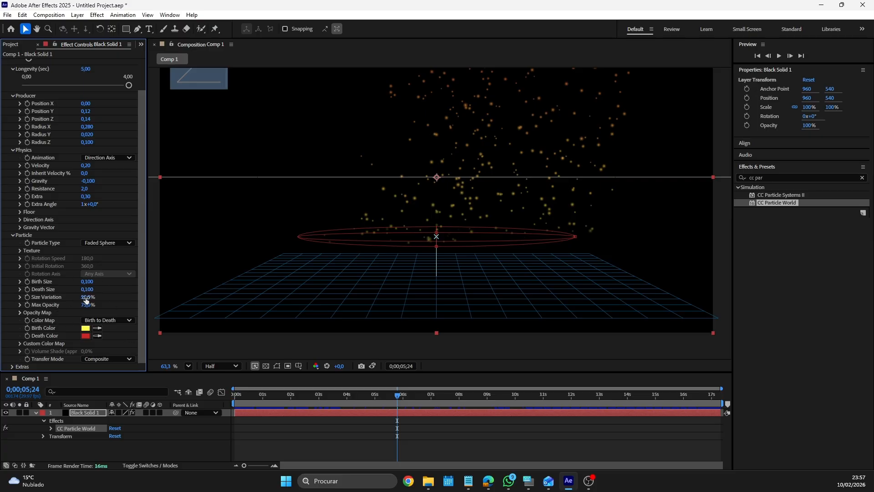
{"action": "left_click_drag", "start_coordinate": [86, 299], "coordinate": [100, 296]}
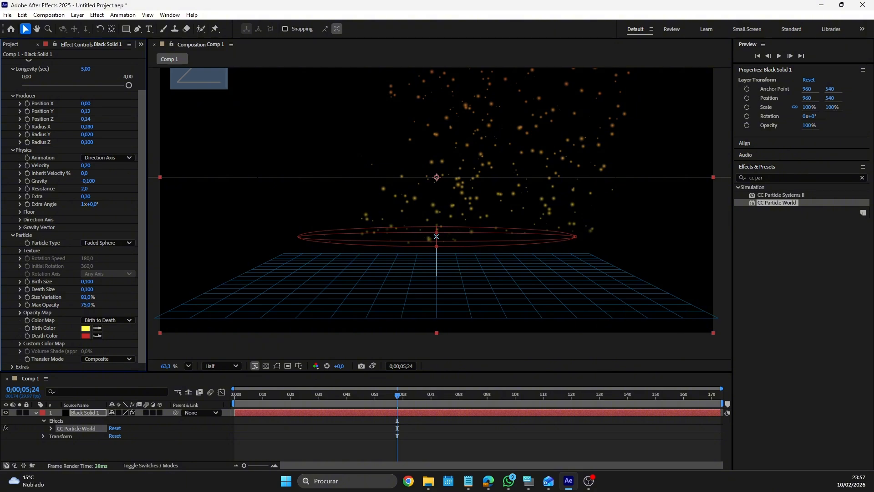
Step: Try the Custom and Origin Constant color maps on the particles and restore Birth to Death
{"action": "left_click", "coordinate": [86, 327]}
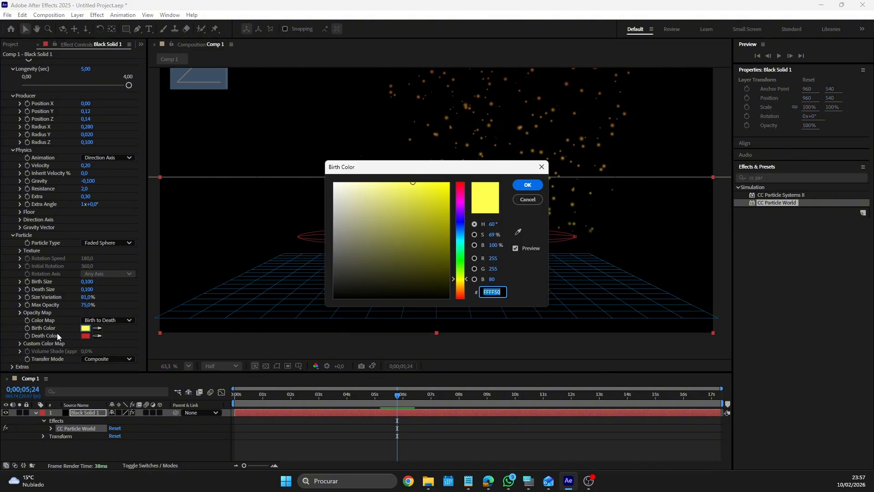
{"action": "left_click", "coordinate": [528, 199]}
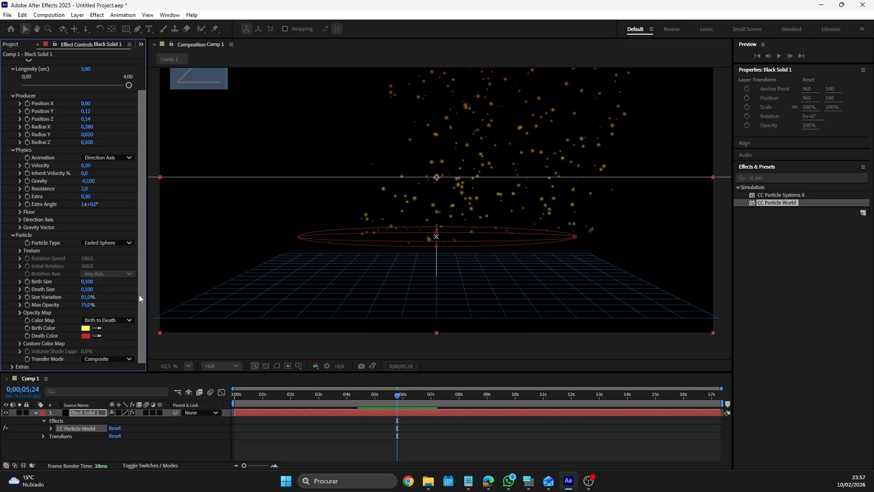
{"action": "left_click", "coordinate": [110, 321]}
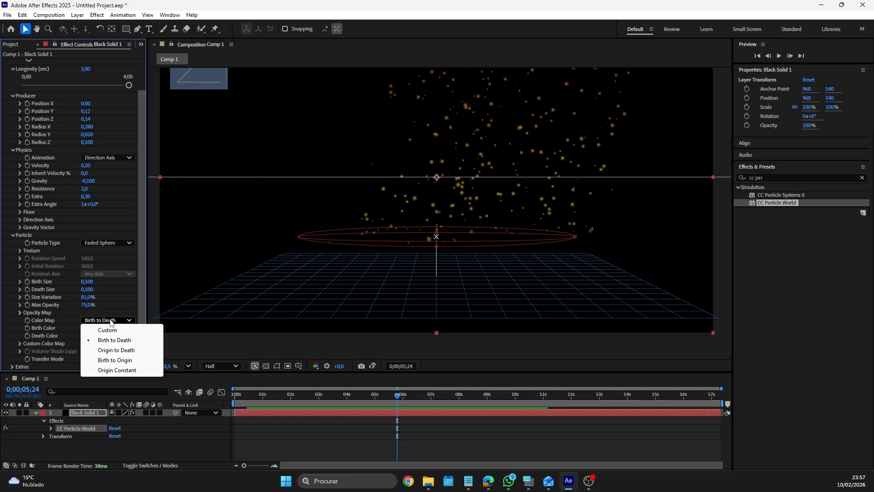
{"action": "left_click", "coordinate": [110, 330]}
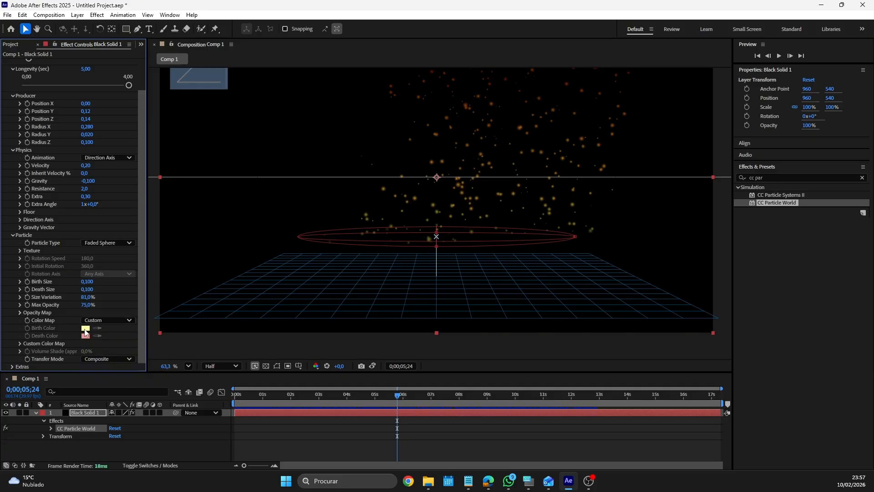
{"action": "left_click", "coordinate": [90, 322]}
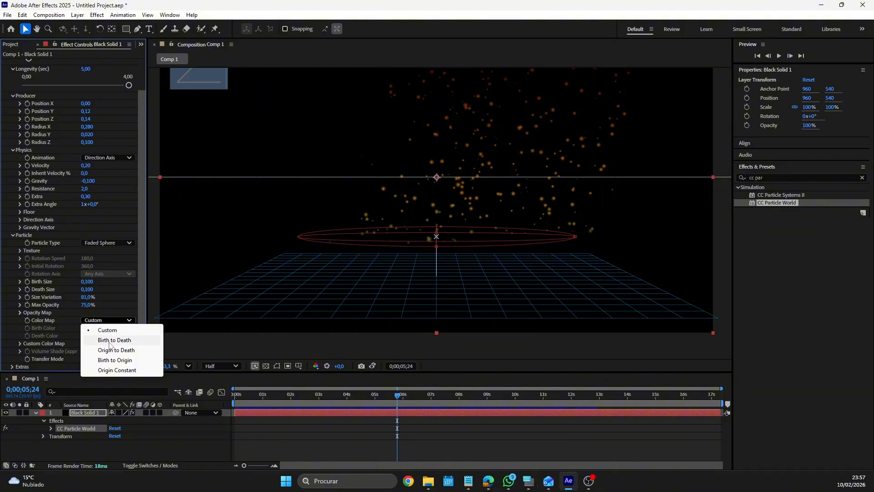
{"action": "left_click", "coordinate": [116, 370]}
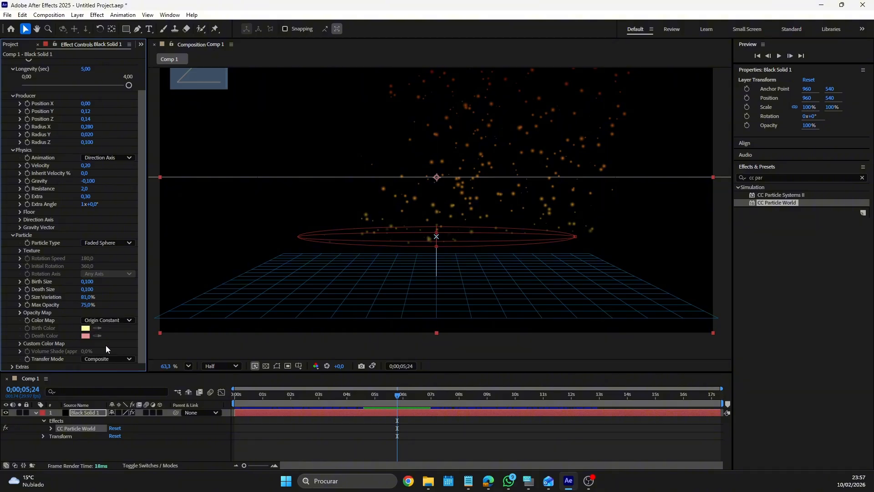
{"action": "left_click", "coordinate": [99, 321]}
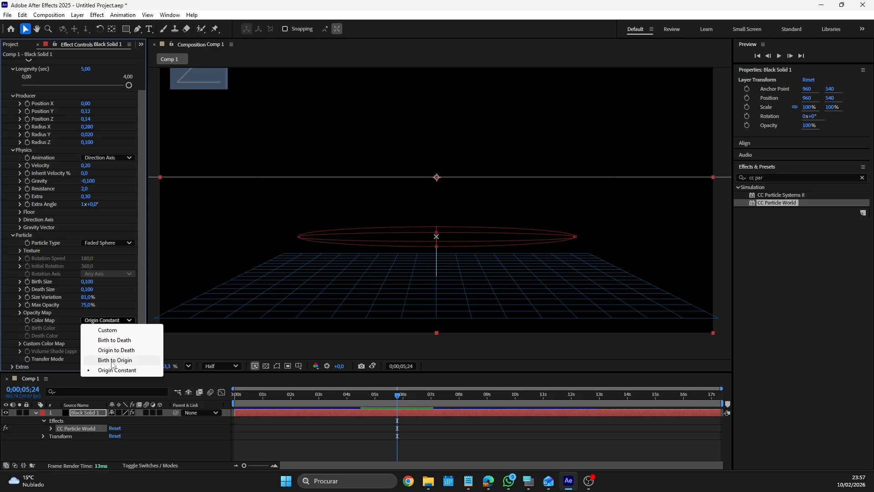
{"action": "left_click", "coordinate": [111, 340]}
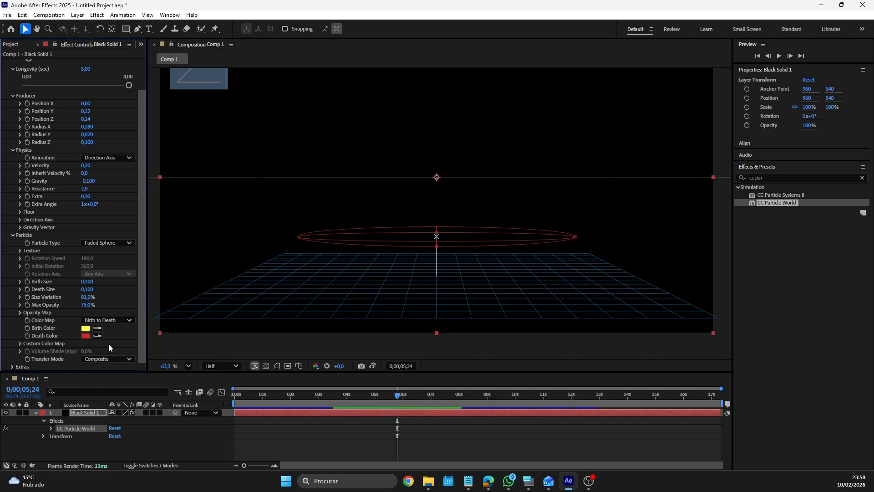
Step: Change the particles' Birth Color to a light grey with RGB values 180, 180, 180
{"action": "left_click", "coordinate": [85, 328]}
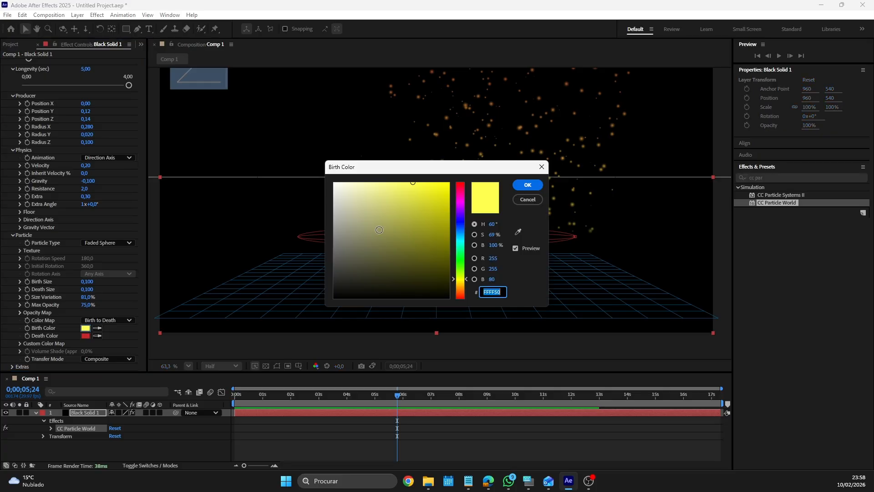
{"action": "mouse_move", "coordinate": [367, 220]}
{"action": "left_mouse_down"}
{"action": "mouse_move", "coordinate": [346, 224]}
{"action": "mouse_move", "coordinate": [321, 211]}
{"action": "left_mouse_up"}
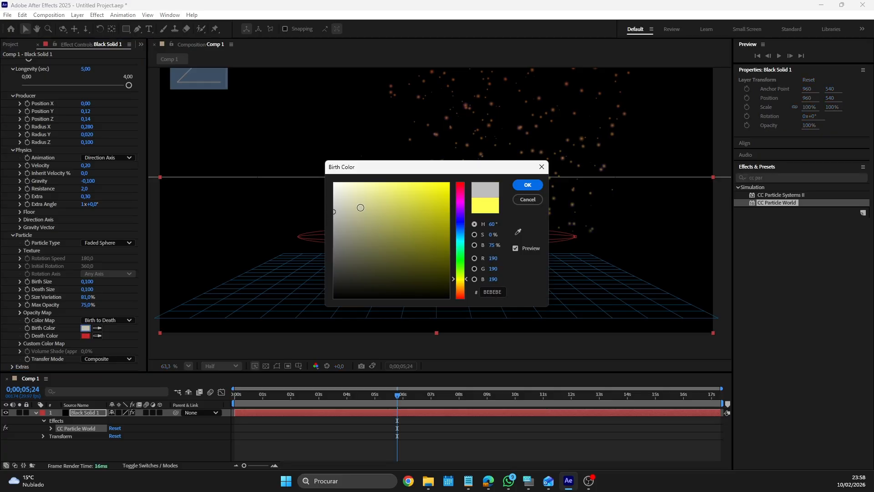
{"action": "left_click", "coordinate": [493, 258]}
{"action": "type", "text": "180"}
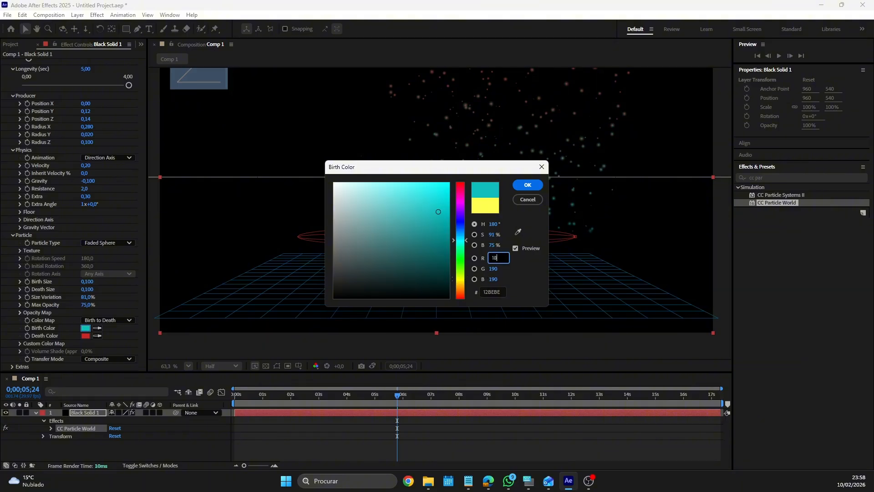
{"action": "left_click", "coordinate": [496, 269]}
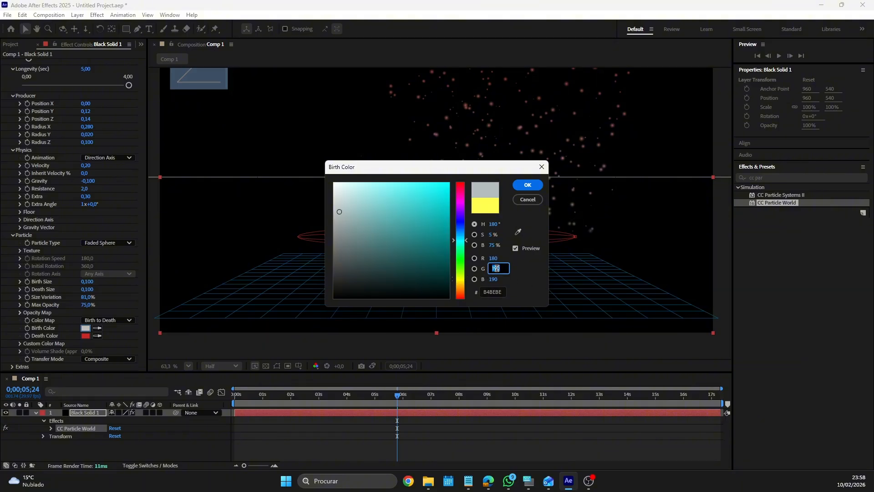
{"action": "type", "text": "180"}
{"action": "left_click", "coordinate": [493, 278]}
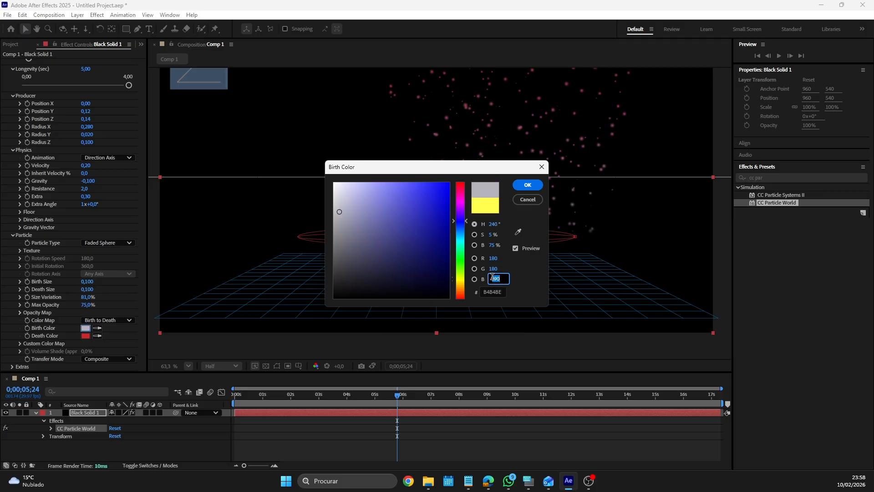
{"action": "type", "text": "180"}
{"action": "key", "text": "Return"}
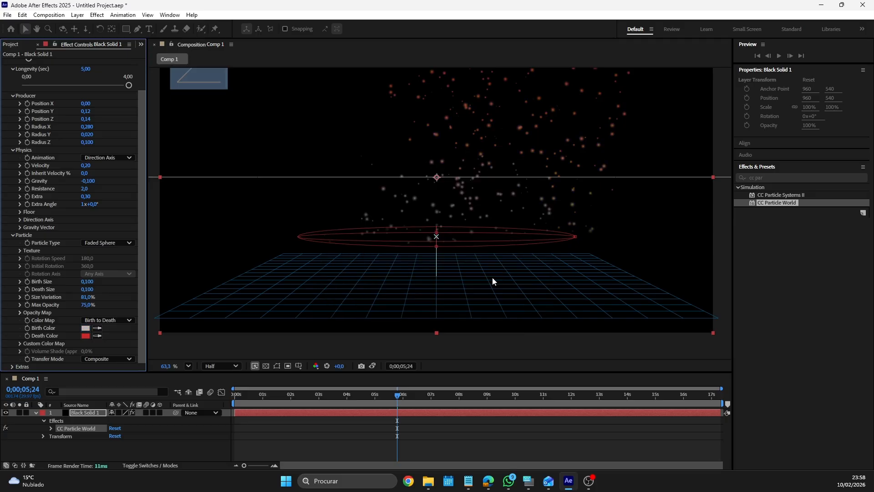
Step: Change the particles' Death Color to a dark grey with RGB values 90, 90, 90
{"action": "left_click", "coordinate": [85, 336]}
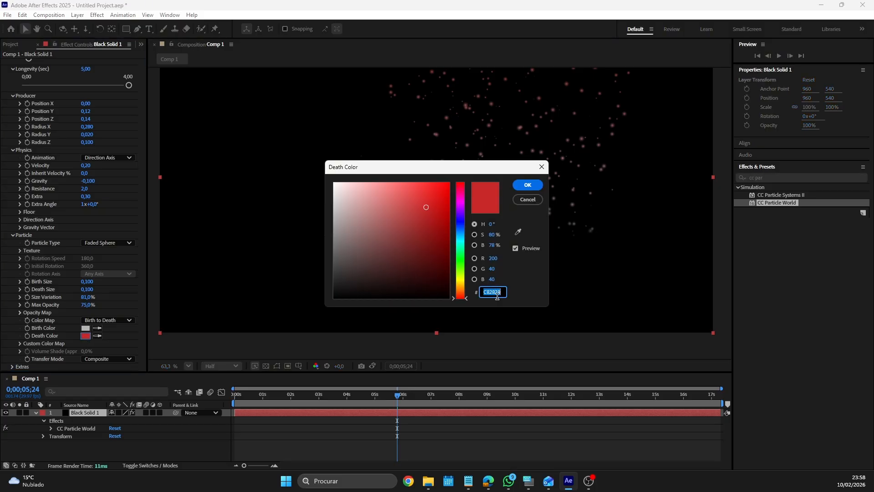
{"action": "left_click", "coordinate": [494, 258]}
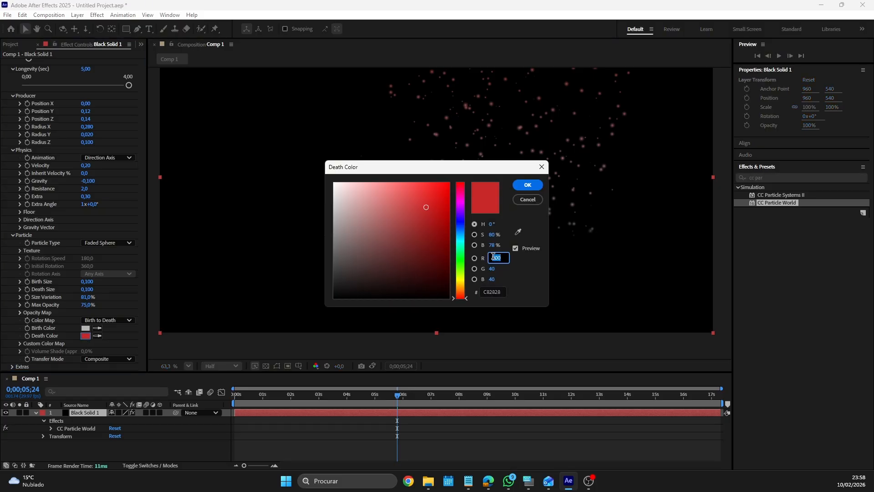
{"action": "type", "text": "90"}
{"action": "left_click", "coordinate": [491, 269]}
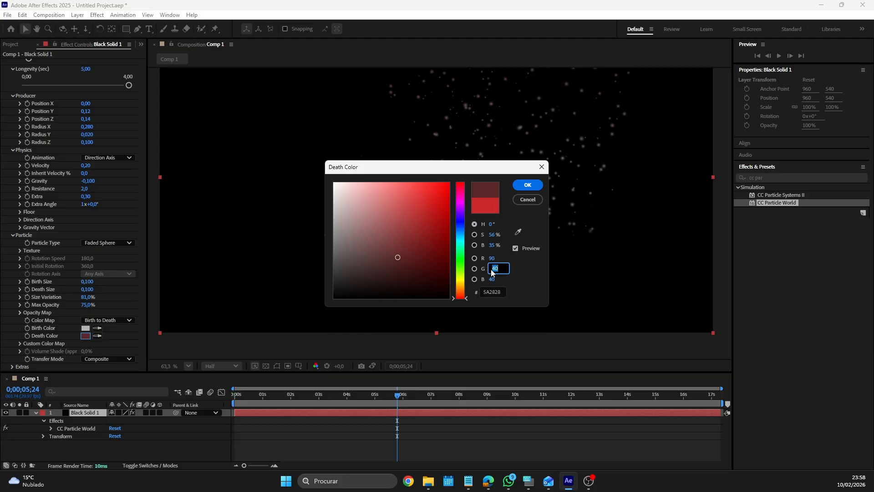
{"action": "type", "text": "90"}
{"action": "key", "text": "Tab"}
{"action": "type", "text": "96"}
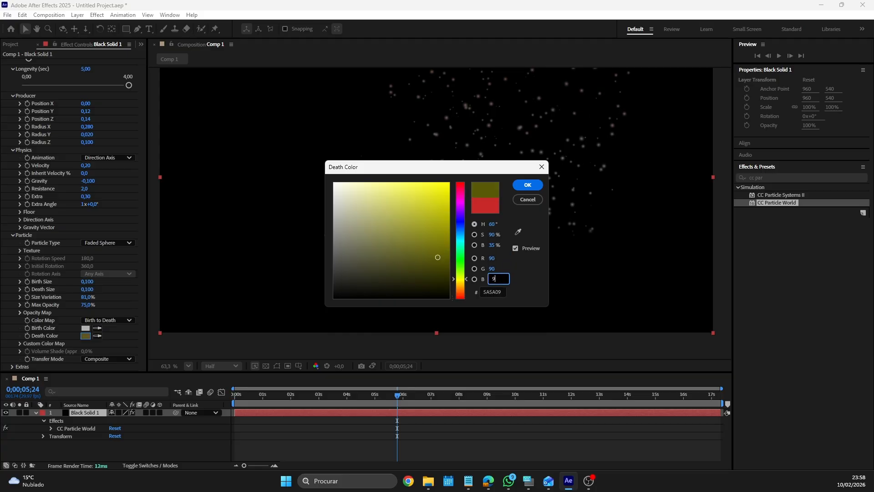
{"action": "type", "text": "0"}
{"action": "key", "text": "Return"}
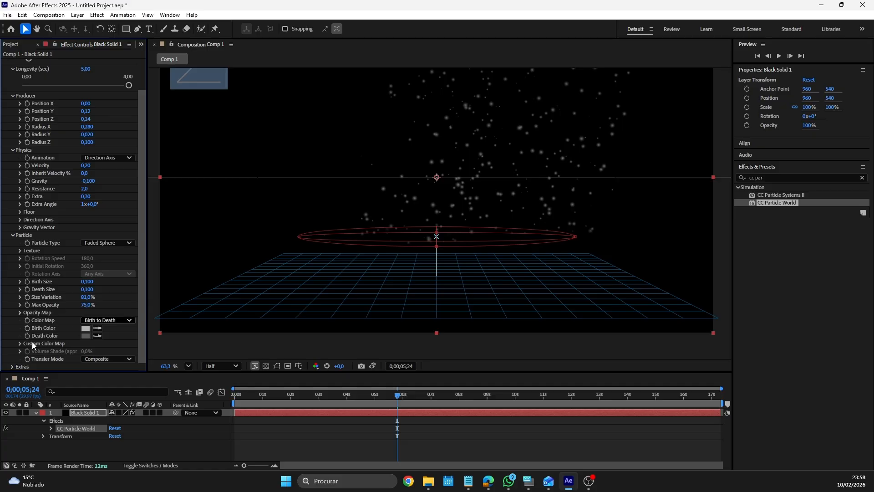
Step: Expand the Custom Color Map settings and raise the particles' Max Opacity to 79,6%
{"action": "left_click", "coordinate": [19, 343]}
{"action": "scroll", "coordinate": [65, 320], "scroll_direction": "down", "scroll_amount": 3}
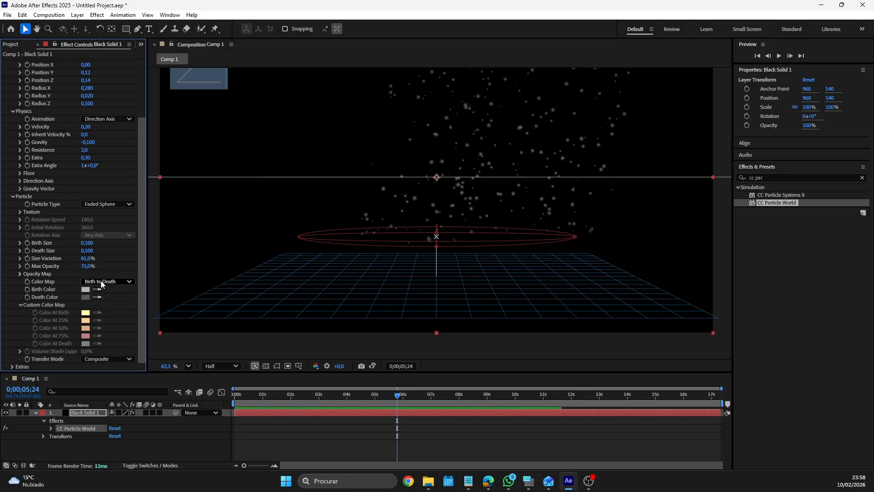
{"action": "left_click", "coordinate": [19, 266]}
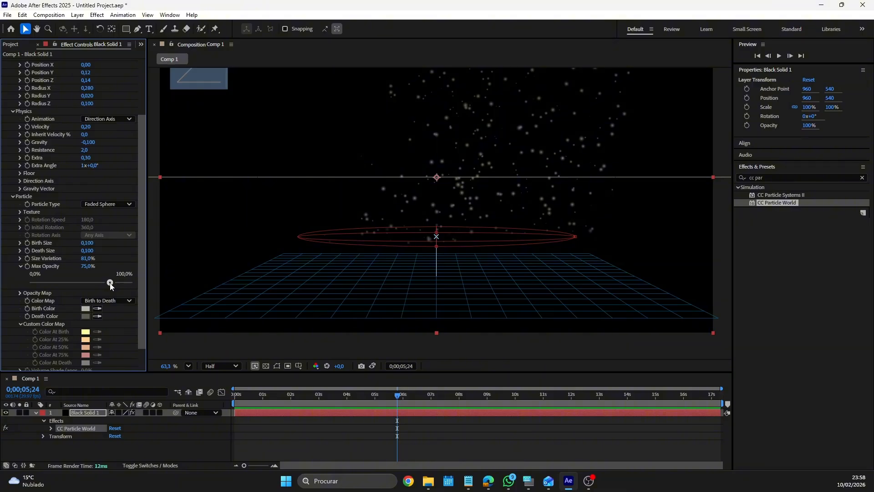
{"action": "mouse_move", "coordinate": [109, 282]}
{"action": "left_mouse_down"}
{"action": "mouse_move", "coordinate": [96, 282]}
{"action": "mouse_move", "coordinate": [115, 282]}
{"action": "left_mouse_up"}
{"action": "scroll", "coordinate": [114, 282], "scroll_direction": "down", "scroll_amount": 2}
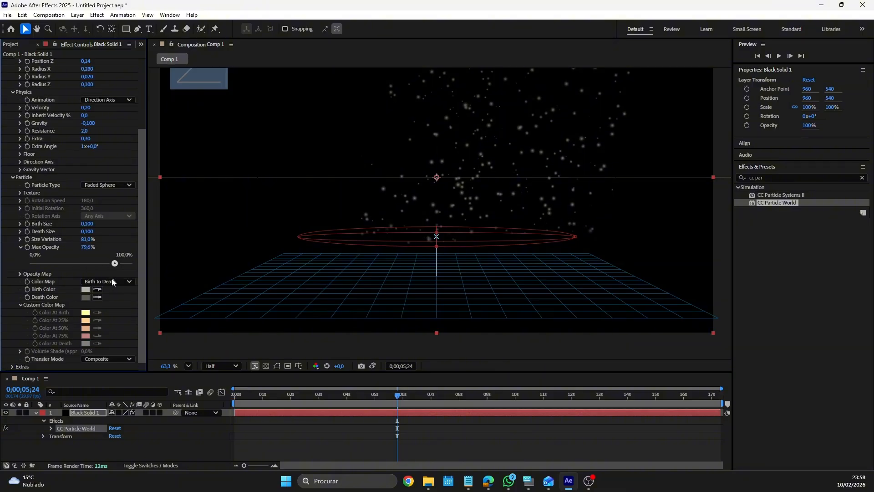
Step: Compare the Custom and Origin Constant color maps against the grey particle colors and return the Color Map to Birth to Death
{"action": "left_click", "coordinate": [113, 282]}
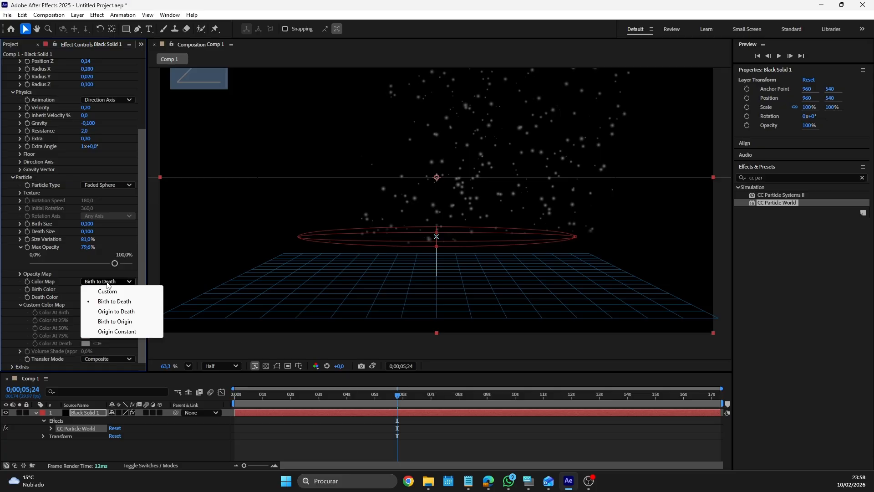
{"action": "left_click", "coordinate": [109, 292]}
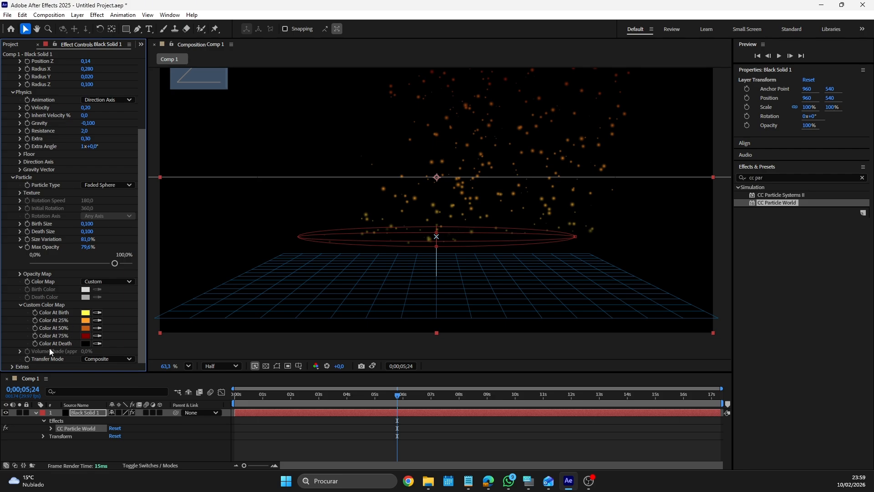
{"action": "left_click", "coordinate": [107, 283]}
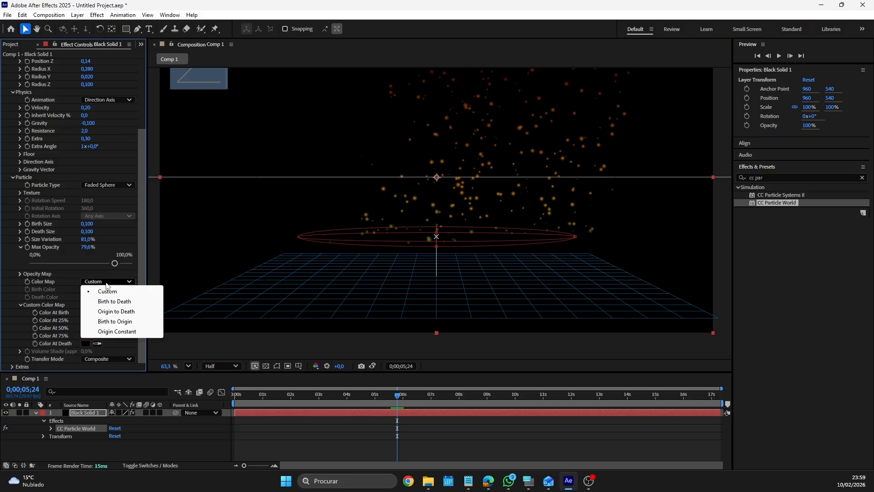
{"action": "left_click", "coordinate": [108, 302]}
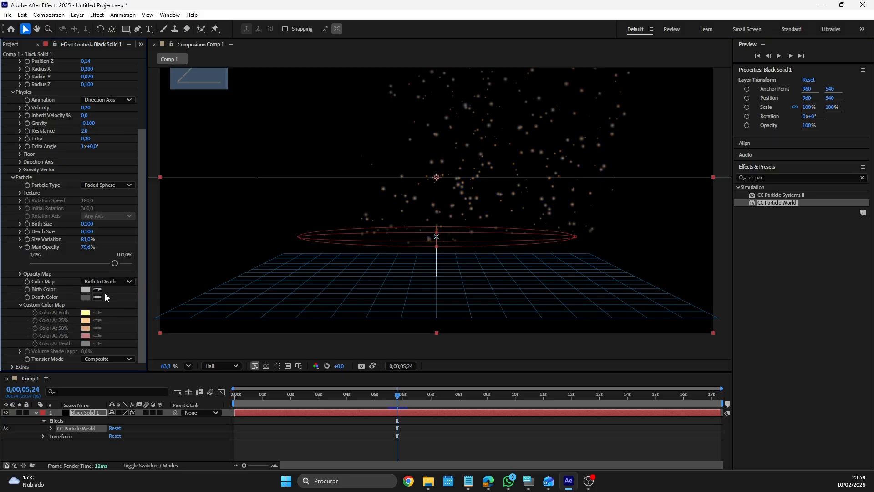
{"action": "left_click", "coordinate": [102, 282]}
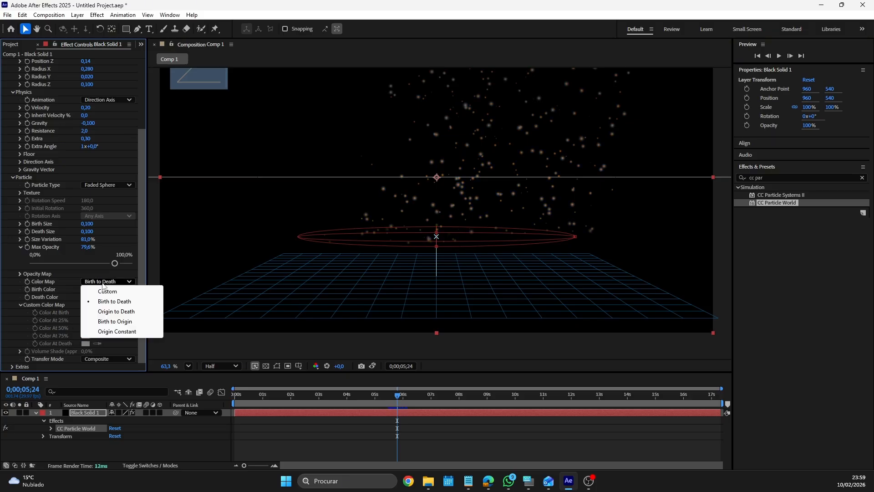
{"action": "left_click", "coordinate": [109, 332]}
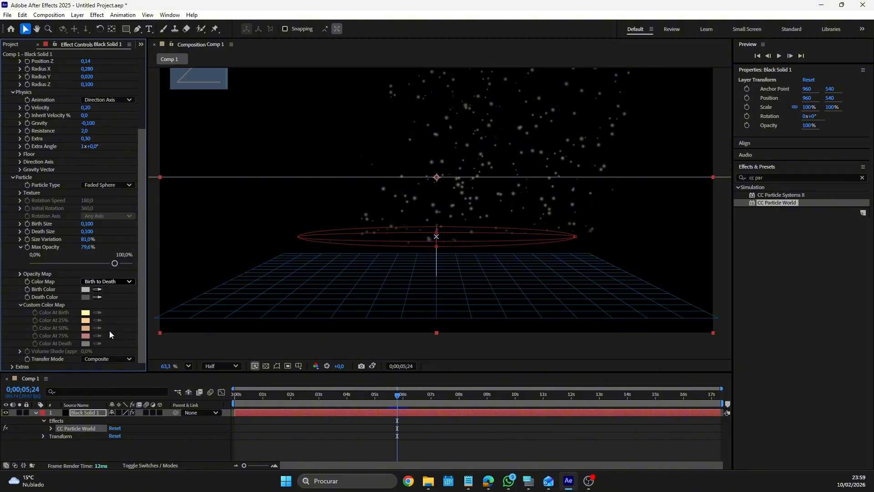
{"action": "left_click", "coordinate": [106, 282]}
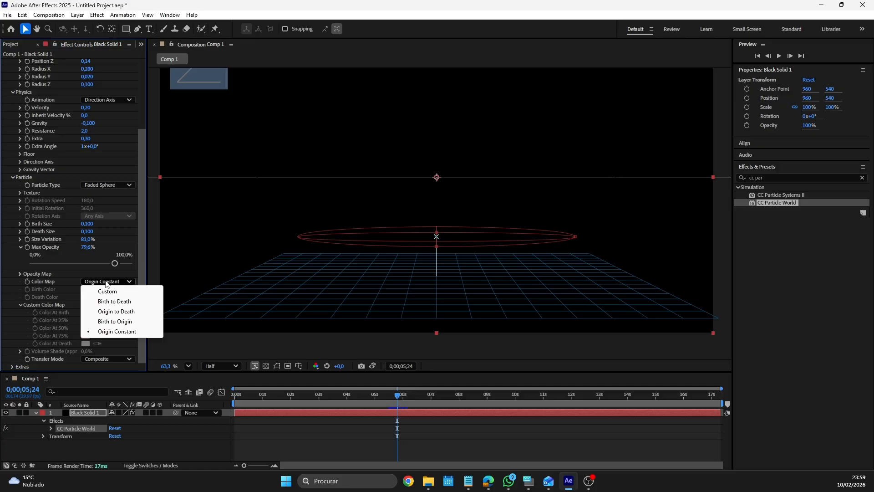
{"action": "left_click", "coordinate": [109, 302]}
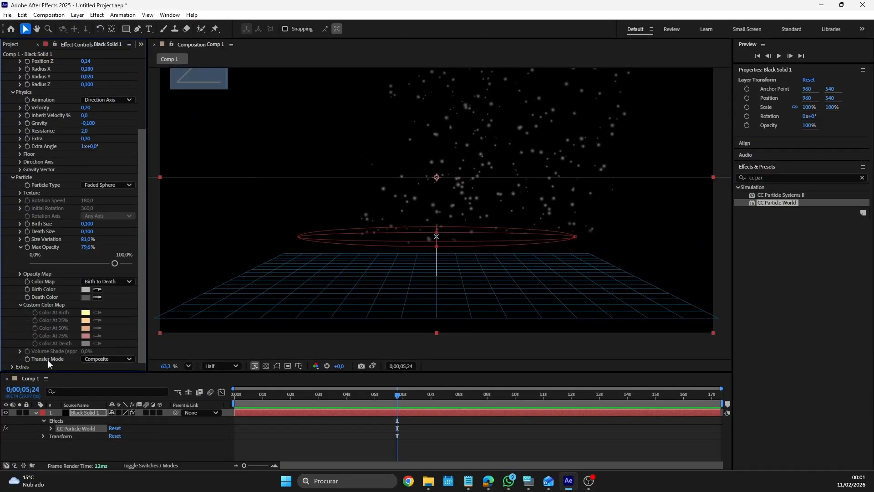
Step: Set the particles' Transfer Mode to Add and check the Light Direction settings under Extras
{"action": "left_click", "coordinate": [96, 359]}
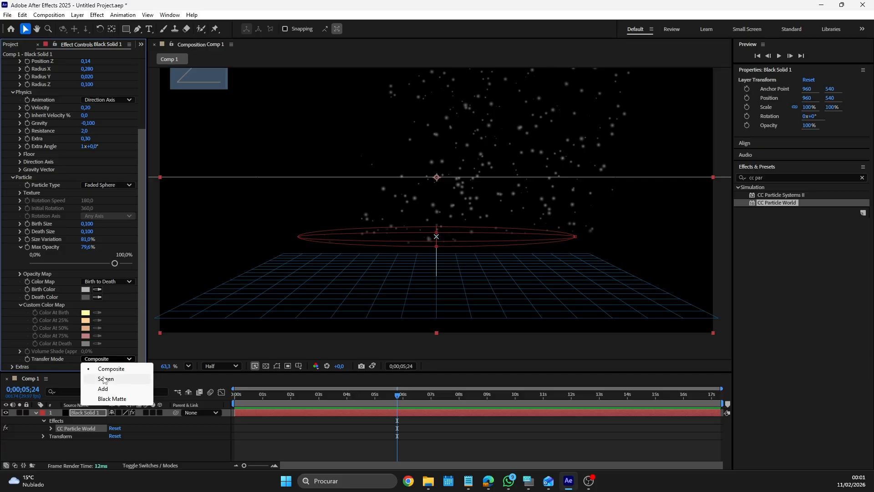
{"action": "left_click", "coordinate": [103, 389]}
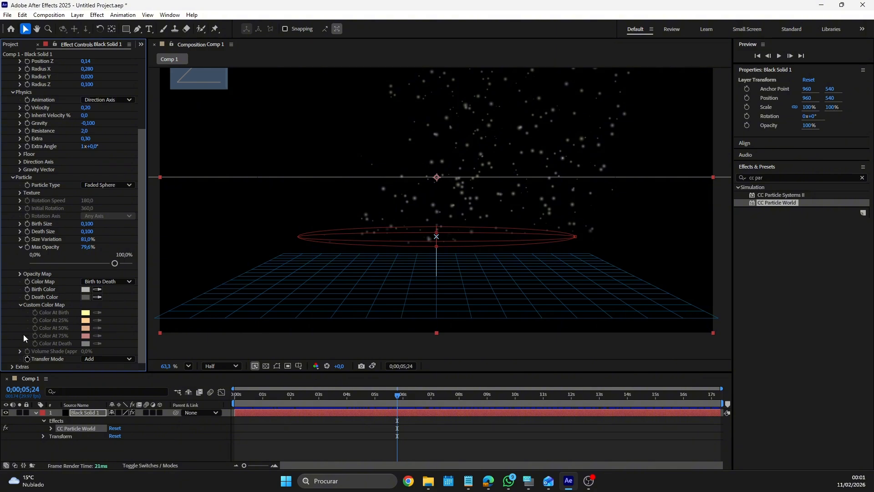
{"action": "scroll", "coordinate": [34, 341], "scroll_direction": "down", "scroll_amount": 3}
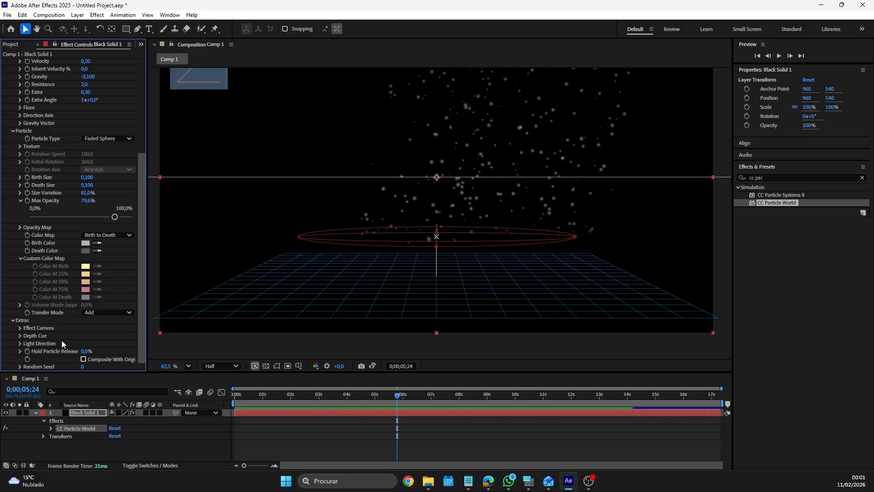
{"action": "left_click", "coordinate": [20, 343]}
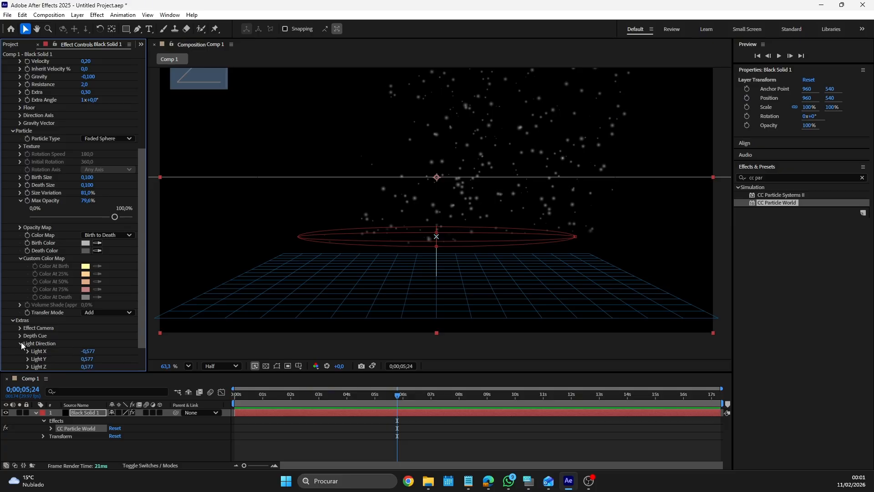
{"action": "left_click", "coordinate": [19, 343]}
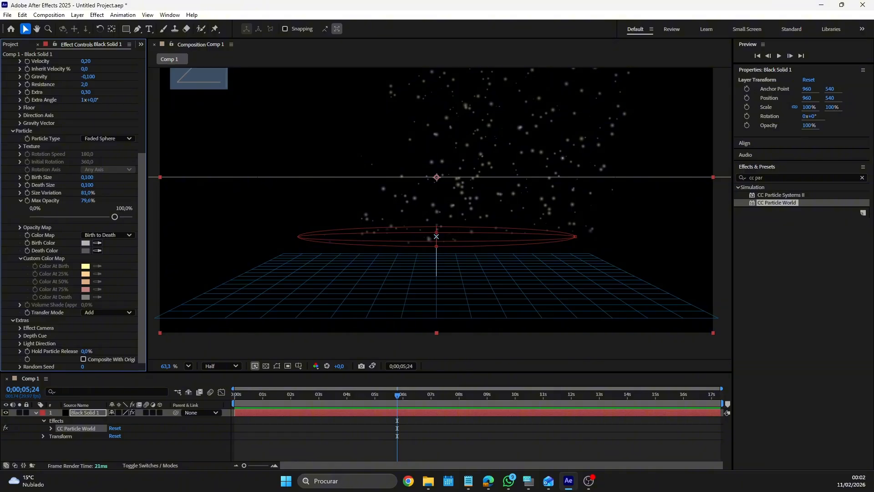
Step: Set the particle effect's Random Seed to 260 and preview the animation from the first frame
{"action": "left_click_drag", "start_coordinate": [81, 369], "coordinate": [94, 367]}
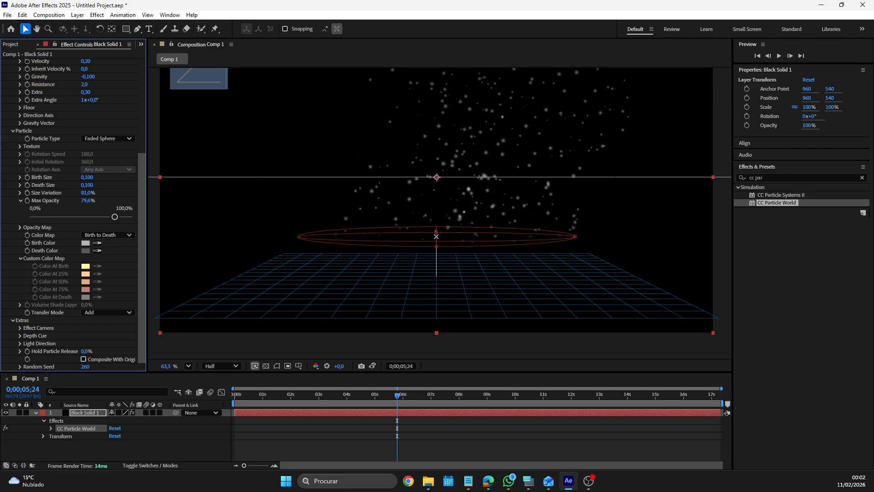
{"action": "left_click_drag", "start_coordinate": [257, 397], "coordinate": [225, 402]}
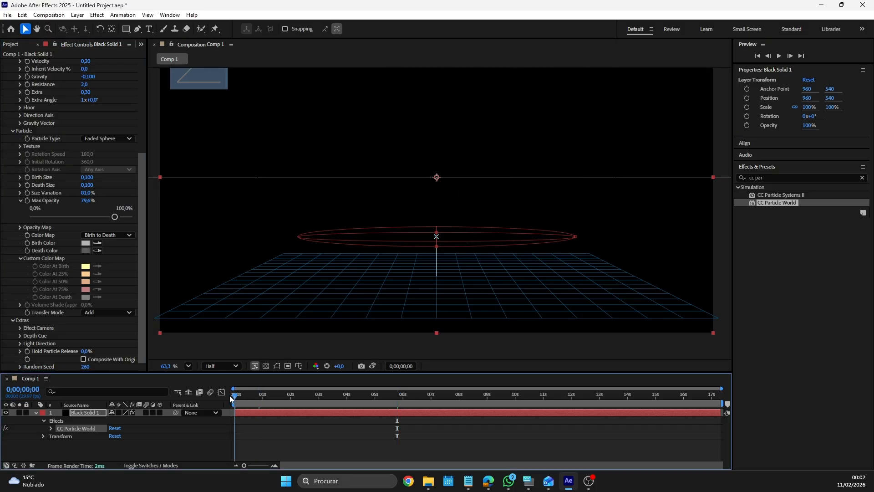
{"action": "key", "text": "space"}
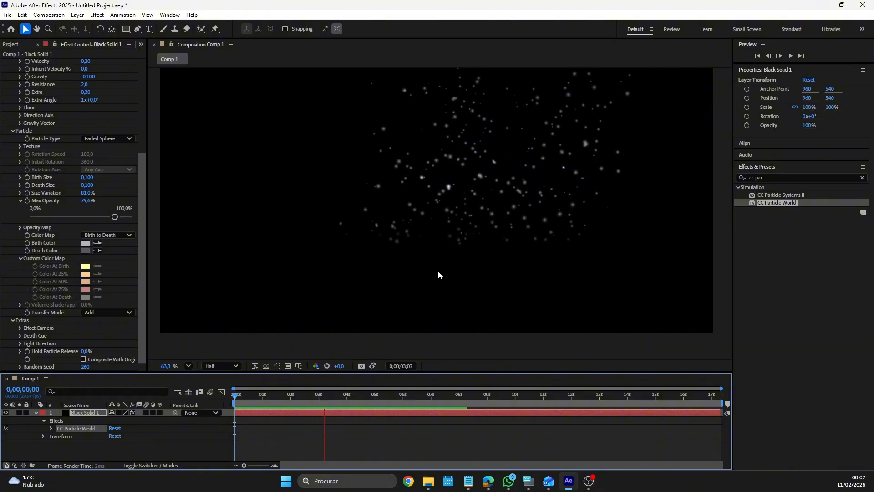
{"action": "key", "text": "space"}
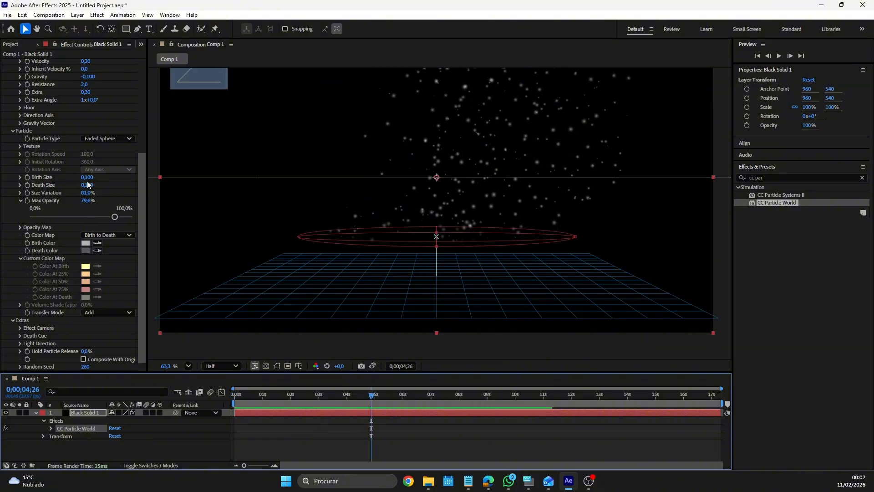
Step: Set the particles' Birth Size to 1,740, Death Size to 0,690 and Transfer Mode to Composite, previewing from the first frame
{"action": "left_click_drag", "start_coordinate": [87, 178], "coordinate": [112, 182]}
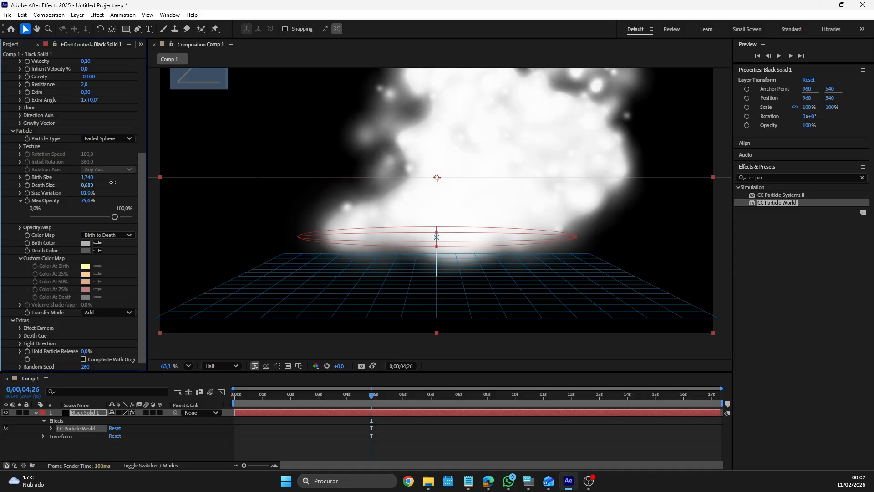
{"action": "left_click", "coordinate": [109, 313]}
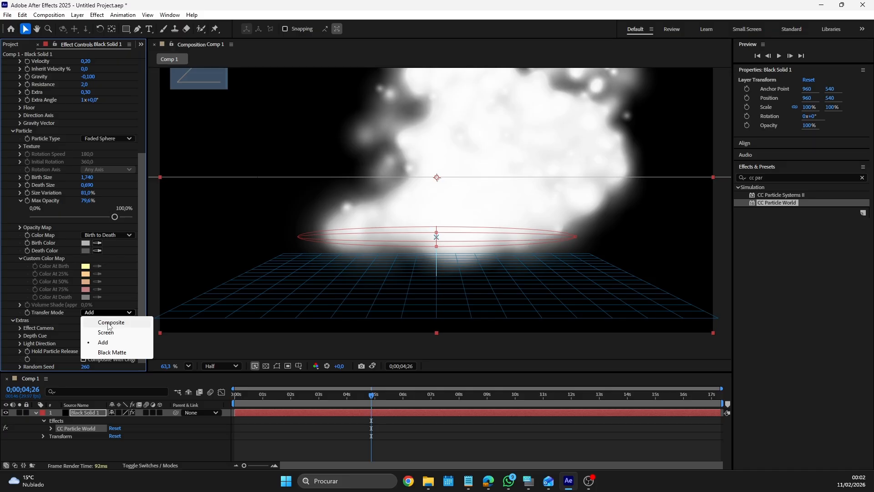
{"action": "left_click", "coordinate": [109, 323]}
{"action": "left_click", "coordinate": [259, 394]}
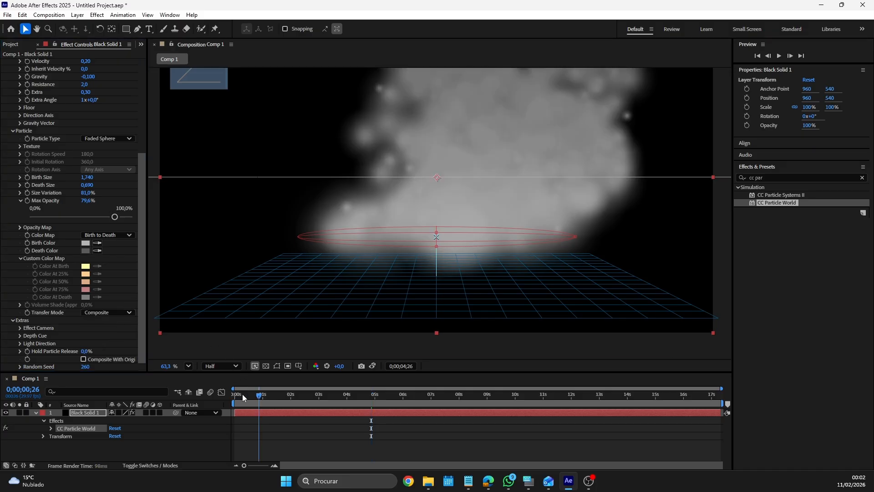
{"action": "left_click_drag", "start_coordinate": [242, 394], "coordinate": [227, 395]}
{"action": "key", "text": "space"}
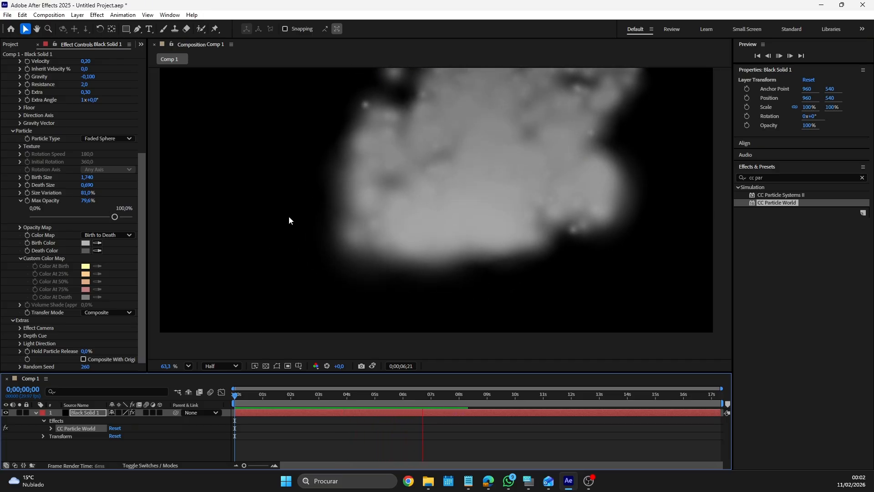
Step: Narrow the producer to Radius X 0,140 and Radius Y 0,000, and replay the animation from 0;00;00;24
{"action": "scroll", "coordinate": [102, 246], "scroll_direction": "up", "scroll_amount": 1}
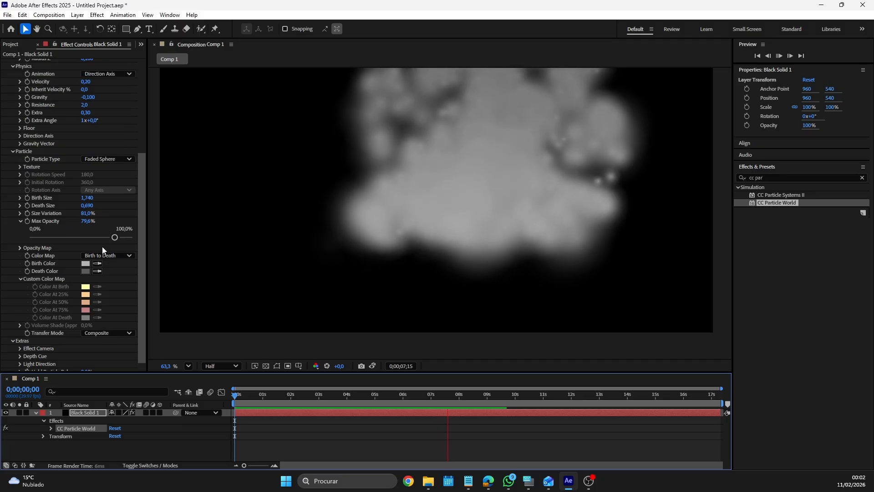
{"action": "scroll", "coordinate": [102, 247], "scroll_direction": "up", "scroll_amount": 1}
{"action": "scroll", "coordinate": [119, 246], "scroll_direction": "up", "scroll_amount": 1}
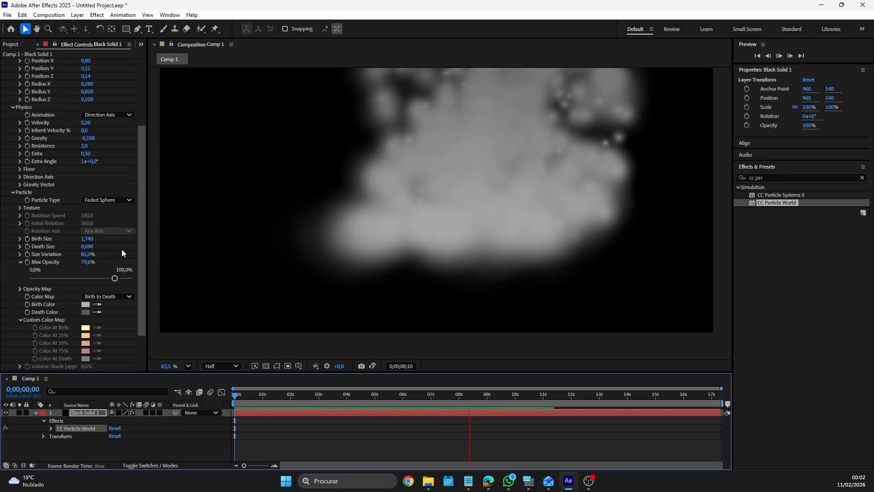
{"action": "scroll", "coordinate": [113, 237], "scroll_direction": "up", "scroll_amount": 4}
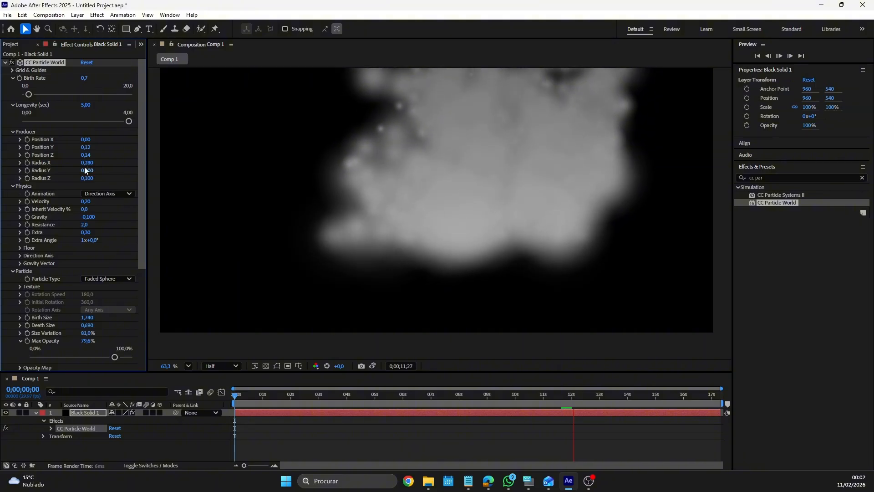
{"action": "left_click_drag", "start_coordinate": [87, 163], "coordinate": [81, 163]}
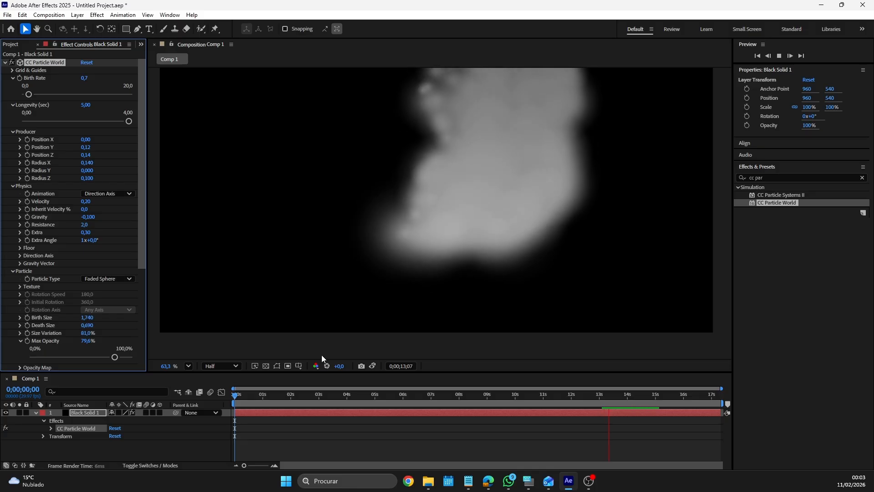
{"action": "left_click", "coordinate": [258, 395]}
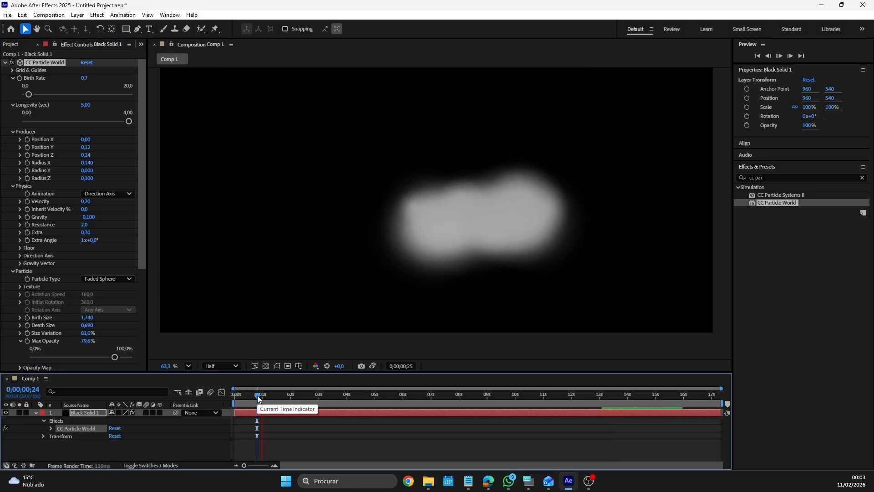
{"action": "key", "text": "space"}
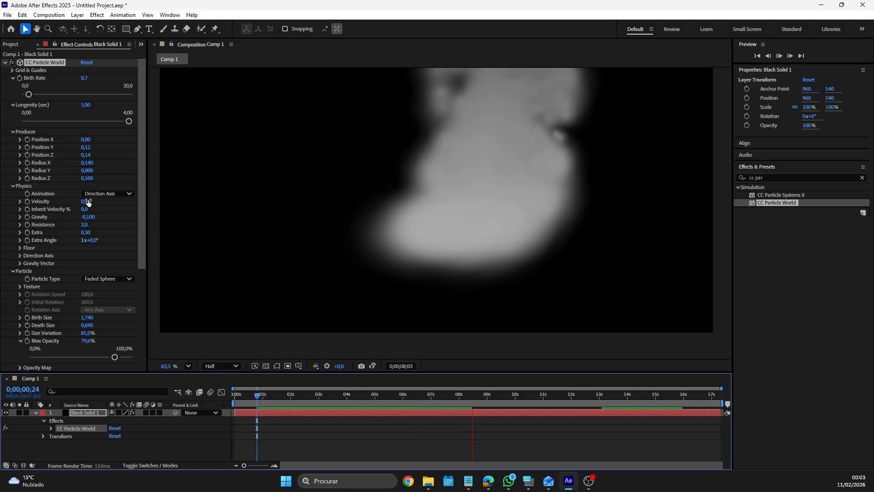
Step: Try a particle Velocity of 0,76, then reduce it to 0,01 while the preview plays
{"action": "left_click_drag", "start_coordinate": [91, 201], "coordinate": [112, 204]}
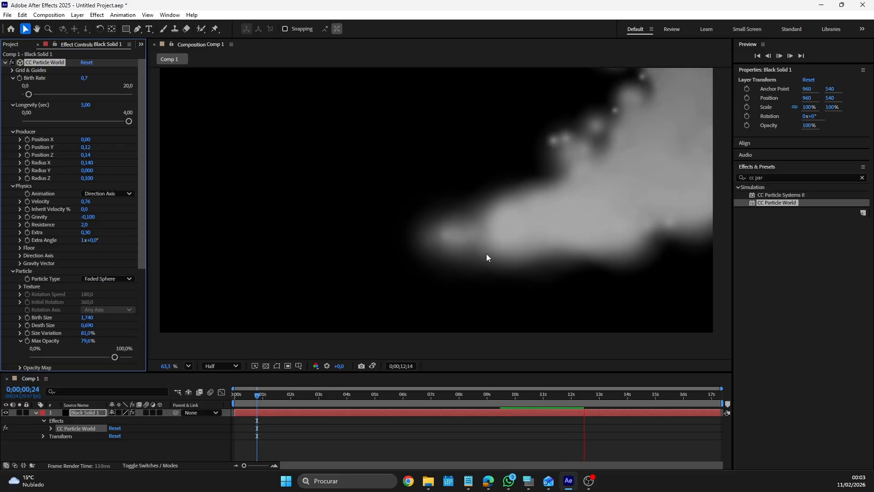
{"action": "left_click_drag", "start_coordinate": [86, 201], "coordinate": [47, 195]}
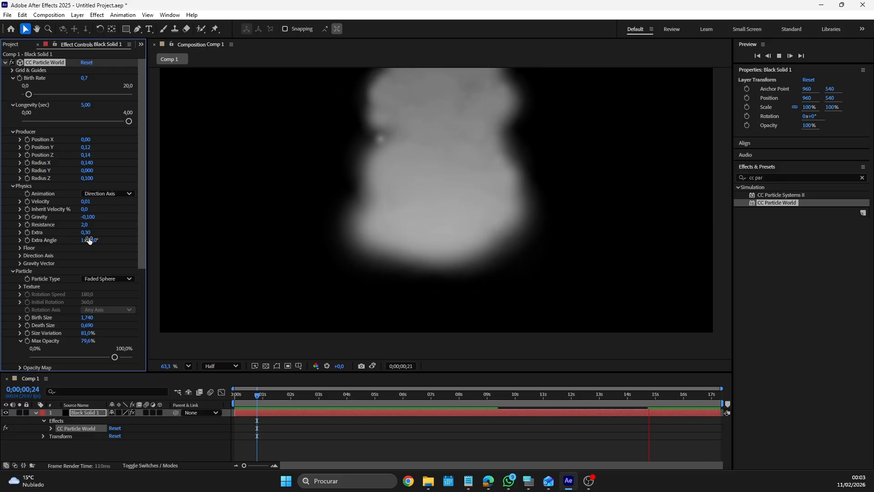
{"action": "scroll", "coordinate": [89, 240], "scroll_direction": "down", "scroll_amount": 1}
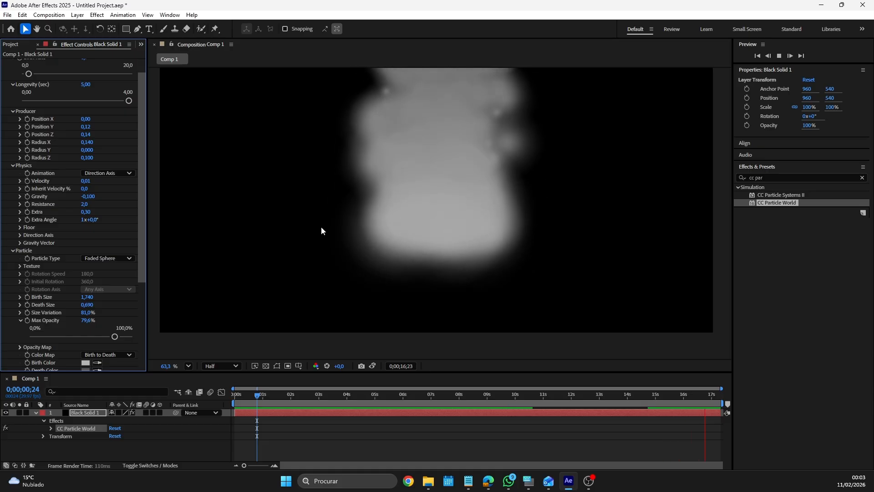
{"action": "scroll", "coordinate": [100, 225], "scroll_direction": "up", "scroll_amount": 1}
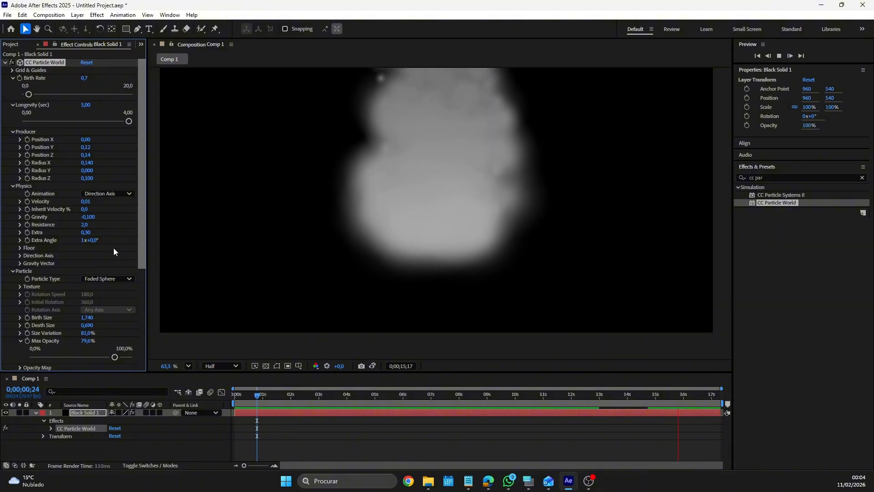
Step: Set the particles' Size Variation to 0,0% and replay the animation from the first frame
{"action": "scroll", "coordinate": [107, 249], "scroll_direction": "down", "scroll_amount": 1}
{"action": "scroll", "coordinate": [108, 250], "scroll_direction": "down", "scroll_amount": 2}
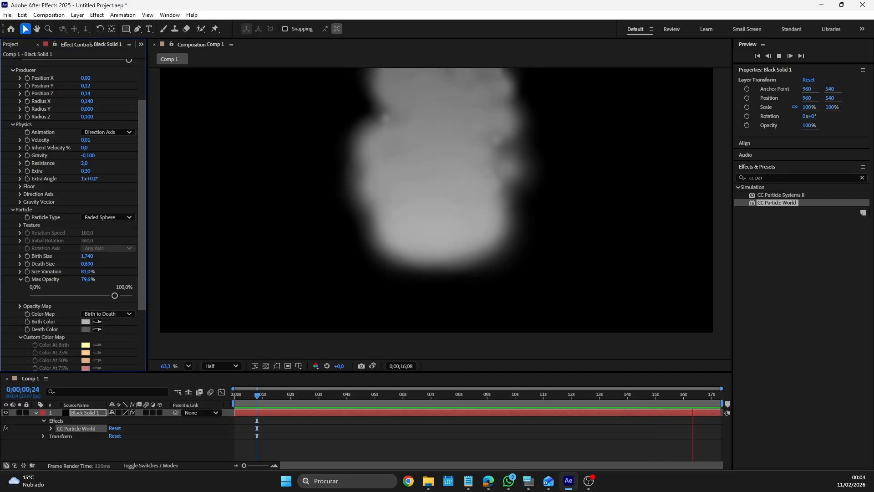
{"action": "left_click_drag", "start_coordinate": [87, 271], "coordinate": [16, 269]}
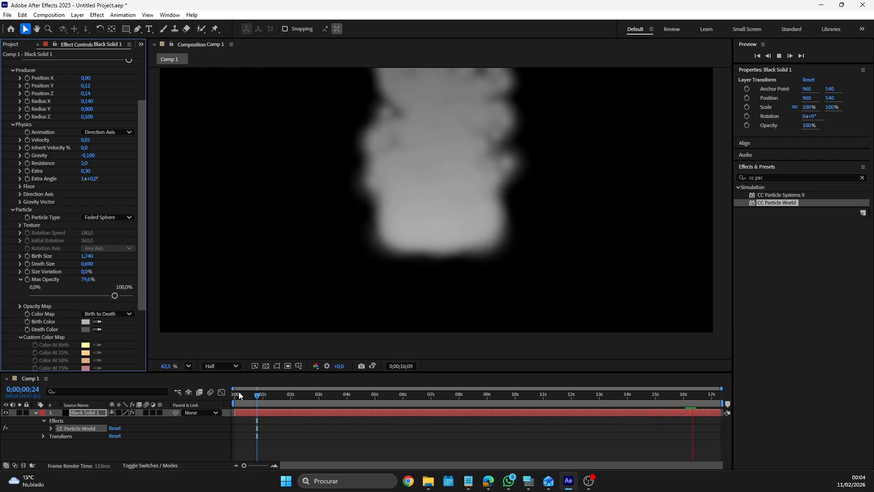
{"action": "left_click", "coordinate": [230, 394]}
{"action": "key", "text": "space"}
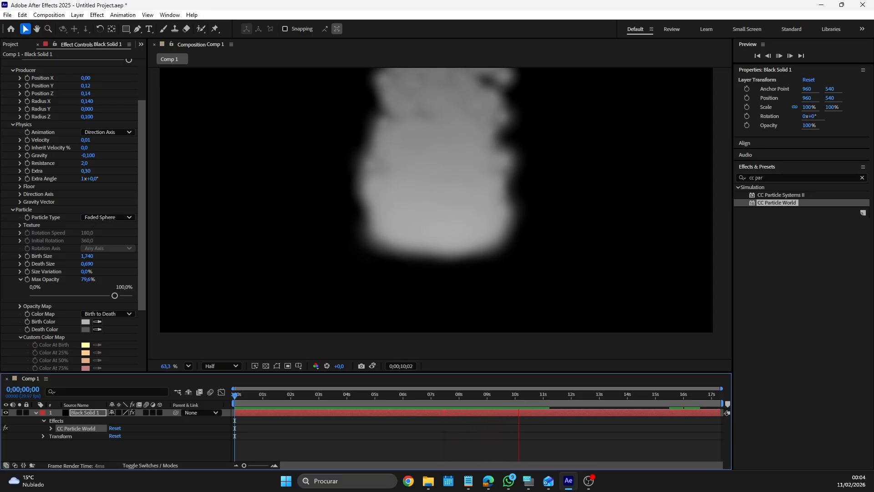
{"action": "left_click", "coordinate": [588, 481]}
{"action": "key", "text": "alt+Tab"}
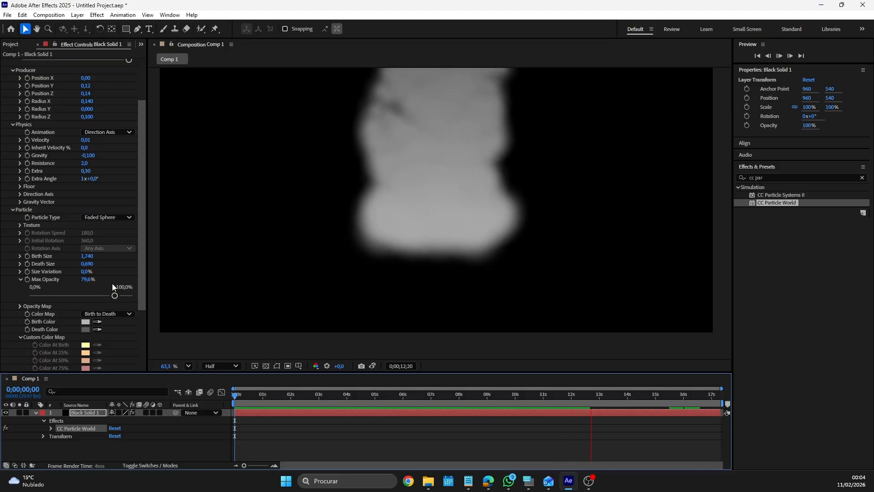
{"action": "scroll", "coordinate": [88, 282], "scroll_direction": "up", "scroll_amount": 3}
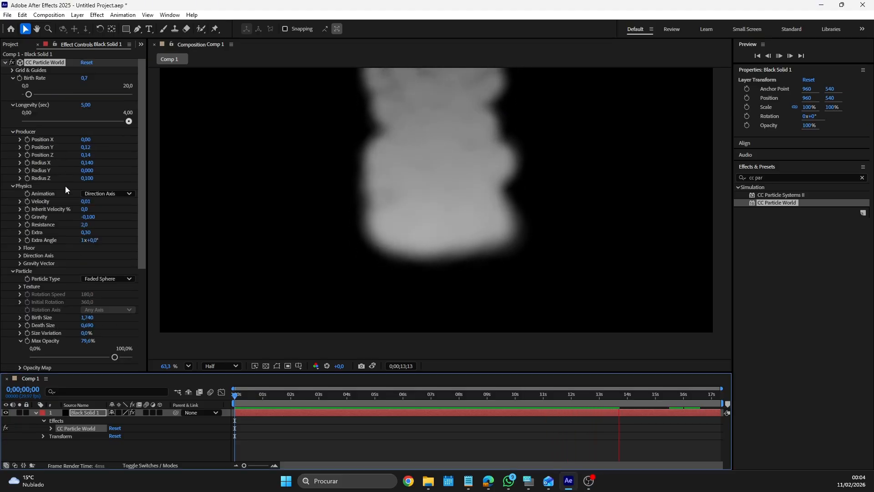
{"action": "scroll", "coordinate": [67, 242], "scroll_direction": "down", "scroll_amount": 3}
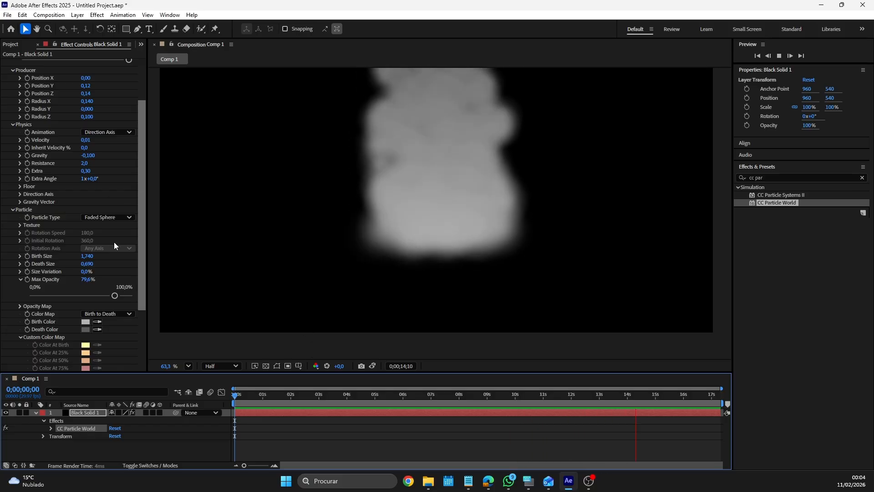
Step: Lower the particle producer to Position Y 0,25 and reduce the Birth Rate to 0,5
{"action": "scroll", "coordinate": [109, 232], "scroll_direction": "up", "scroll_amount": 2}
{"action": "left_click_drag", "start_coordinate": [85, 120], "coordinate": [91, 127]}
{"action": "key", "text": "ctrl+z"}
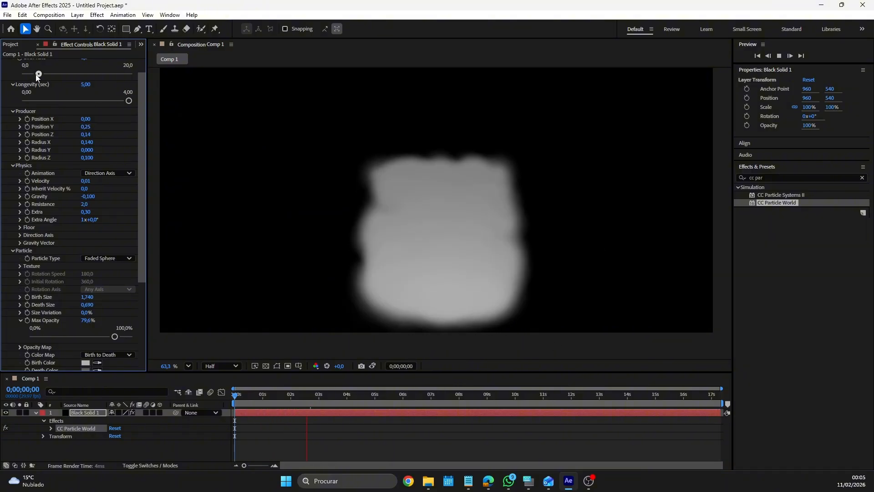
{"action": "mouse_move", "coordinate": [29, 74]}
{"action": "left_mouse_down"}
{"action": "mouse_move", "coordinate": [37, 74]}
{"action": "mouse_move", "coordinate": [27, 76]}
{"action": "left_mouse_up"}
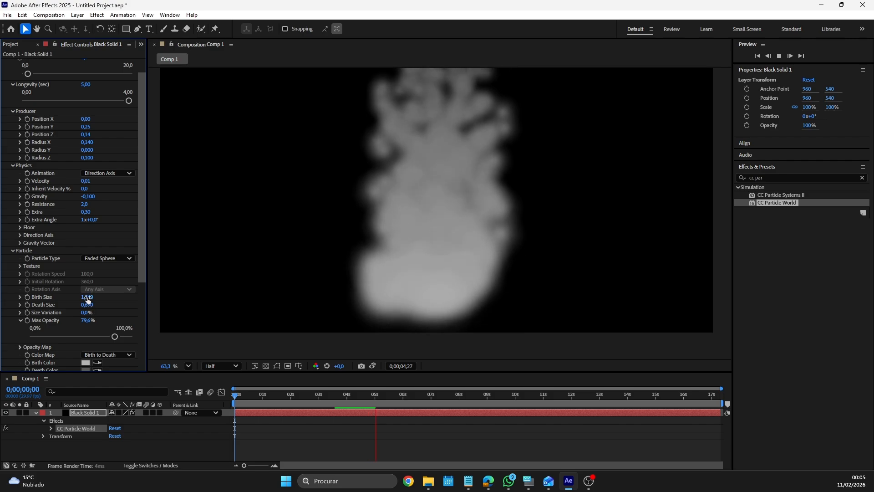
Step: Set the particles' Birth Size to 2,090, Death Size to 1,020 and Size Variation to 20,0%
{"action": "left_click_drag", "start_coordinate": [88, 297], "coordinate": [103, 296]}
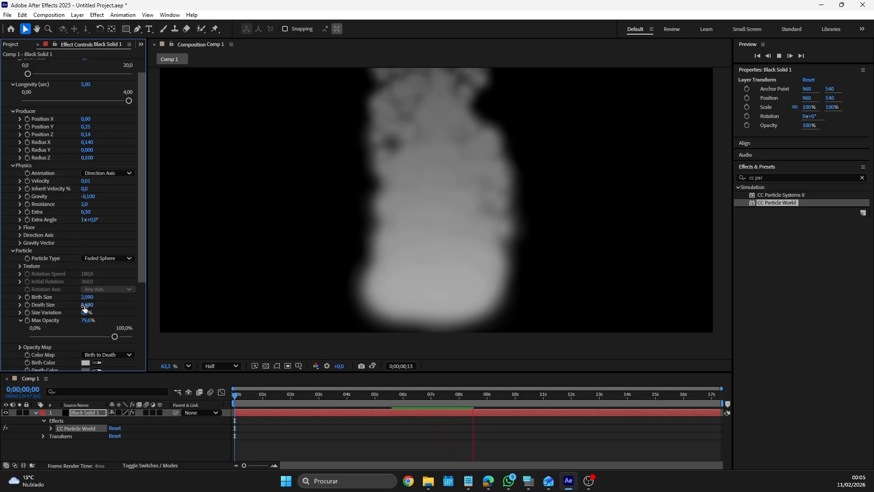
{"action": "mouse_move", "coordinate": [83, 305]}
{"action": "left_mouse_down"}
{"action": "mouse_move", "coordinate": [109, 307]}
{"action": "mouse_move", "coordinate": [75, 309]}
{"action": "left_mouse_up"}
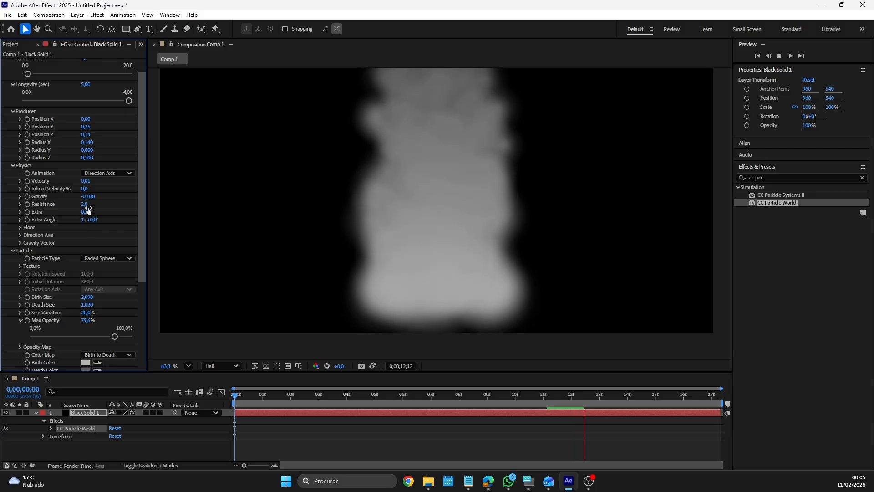
Step: Set the physics Extra to -0,13 and Extra Angle to 1x+17,0°, and change the Floor Position to -0,04
{"action": "left_click_drag", "start_coordinate": [85, 213], "coordinate": [104, 220]}
{"action": "left_click", "coordinate": [20, 227]}
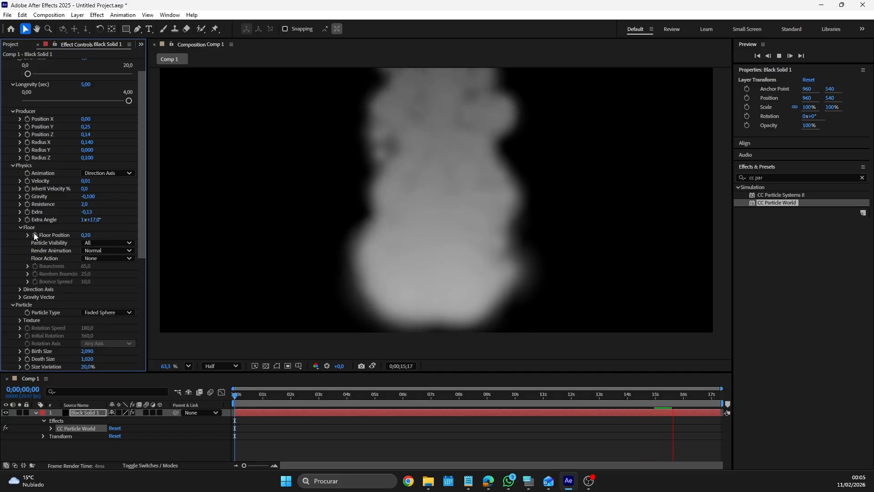
{"action": "mouse_move", "coordinate": [84, 237]}
{"action": "left_mouse_down"}
{"action": "mouse_move", "coordinate": [98, 234]}
{"action": "mouse_move", "coordinate": [72, 234]}
{"action": "left_mouse_up"}
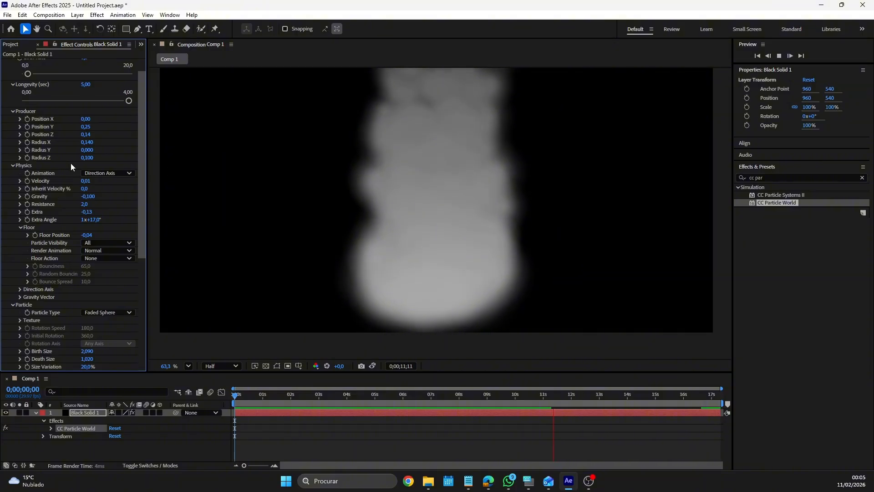
{"action": "scroll", "coordinate": [51, 171], "scroll_direction": "up", "scroll_amount": 1}
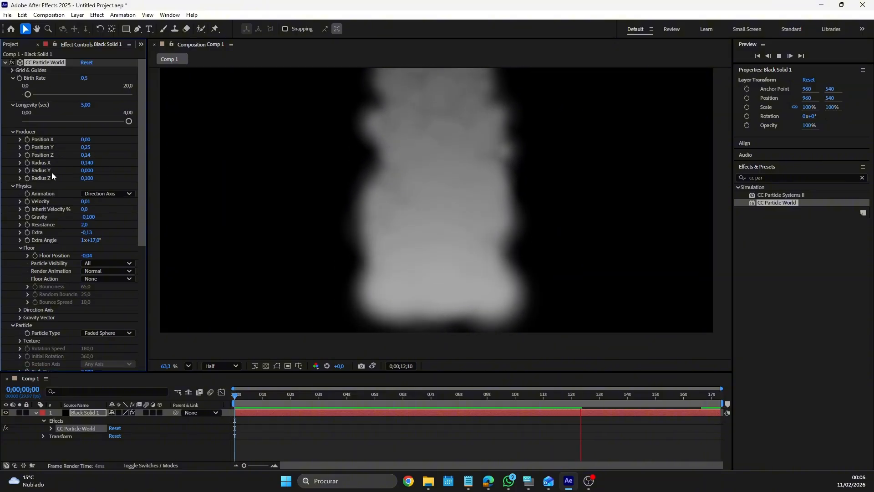